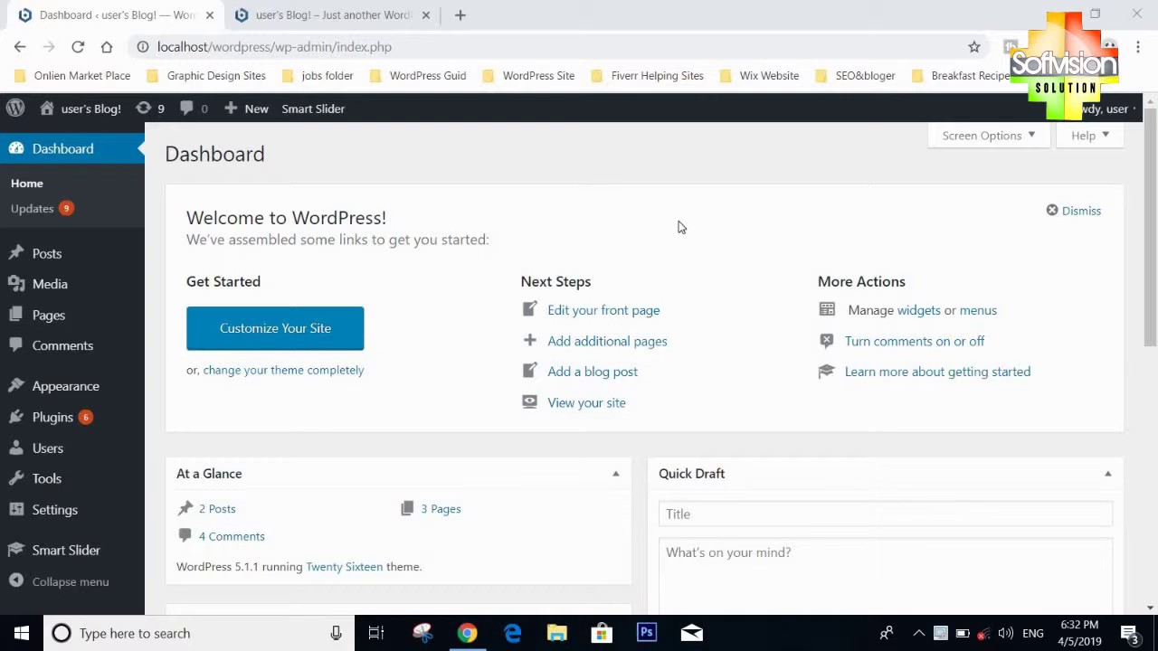
Step: Close the existing blog tab and reopen the live site in a new browser tab to view its front page
left_click(422, 16)
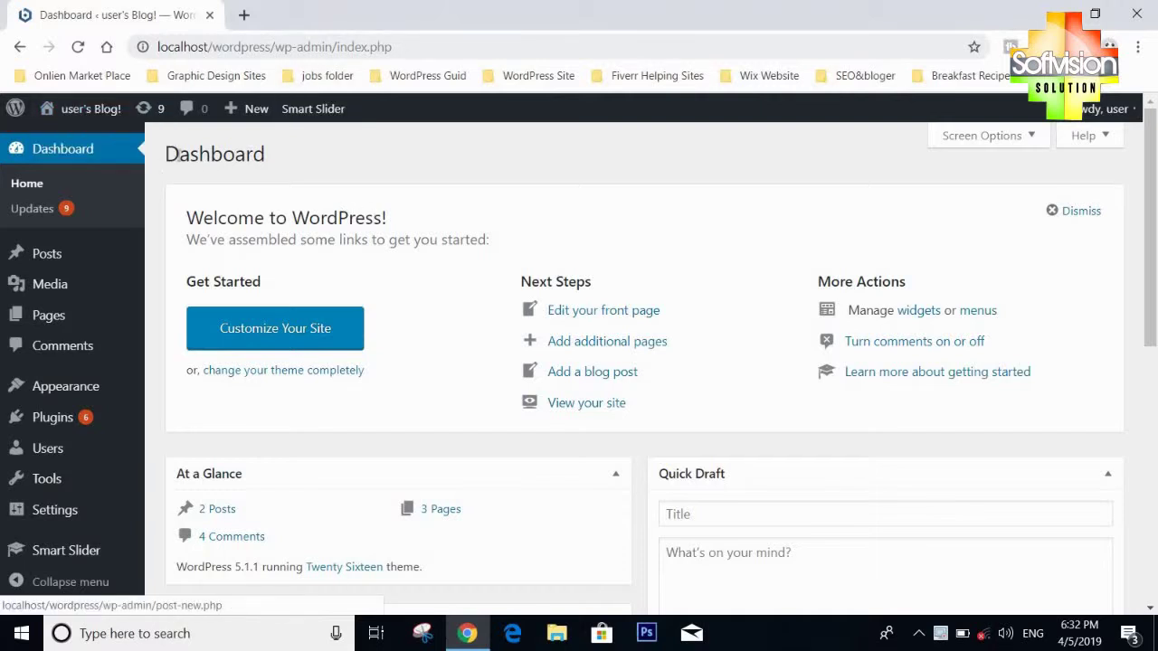
mouse_move(95, 113)
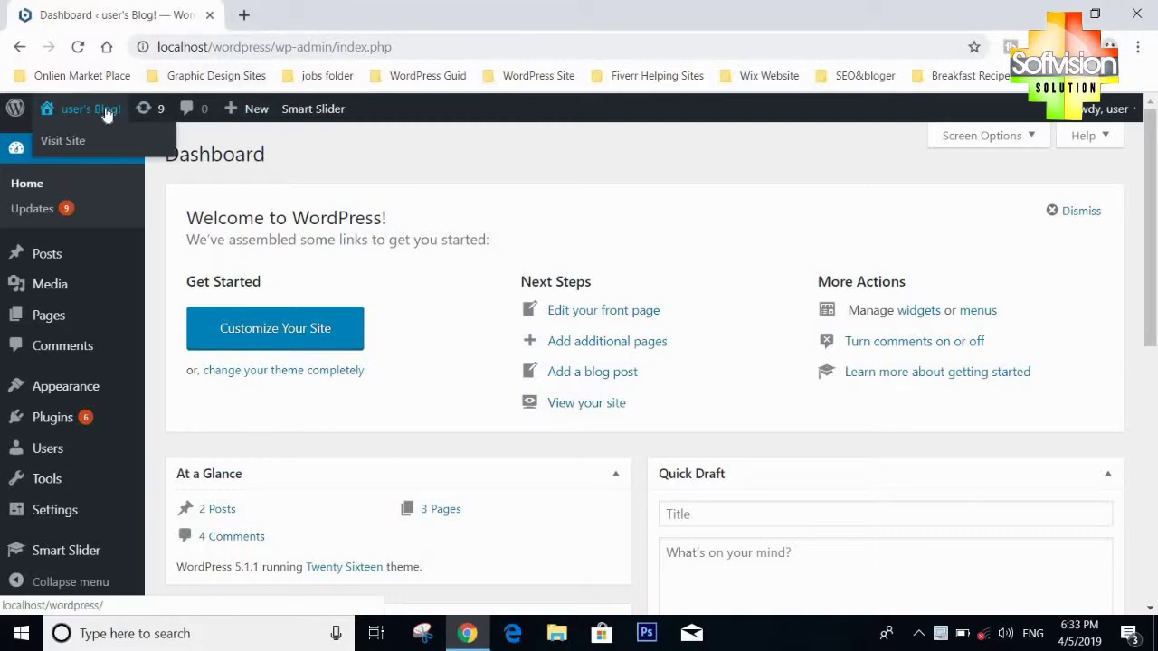
right_click(82, 145)
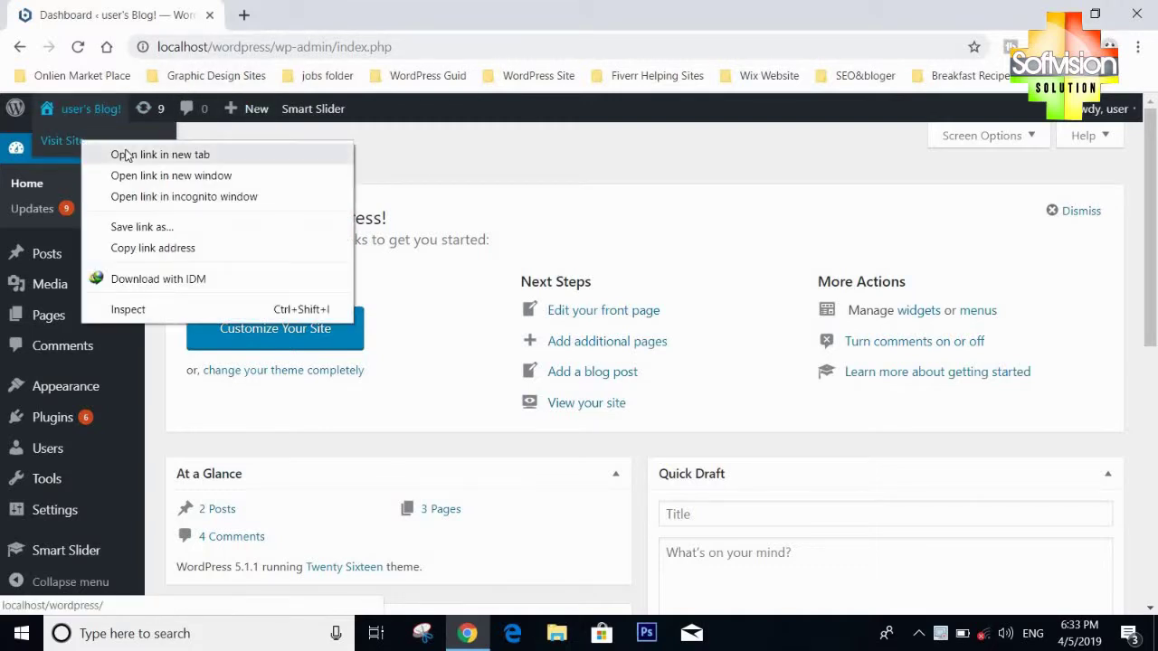
left_click(127, 152)
left_click(298, 15)
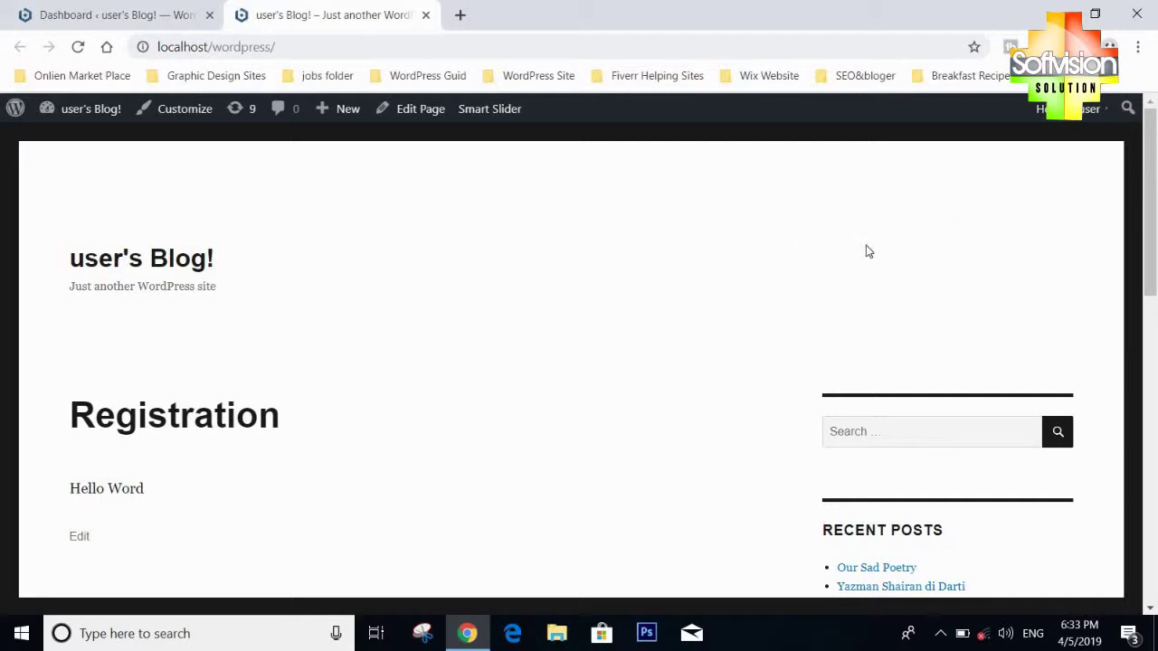
Step: Return to the admin dashboard and open the Menus management page under the site's appearance settings
left_click(83, 7)
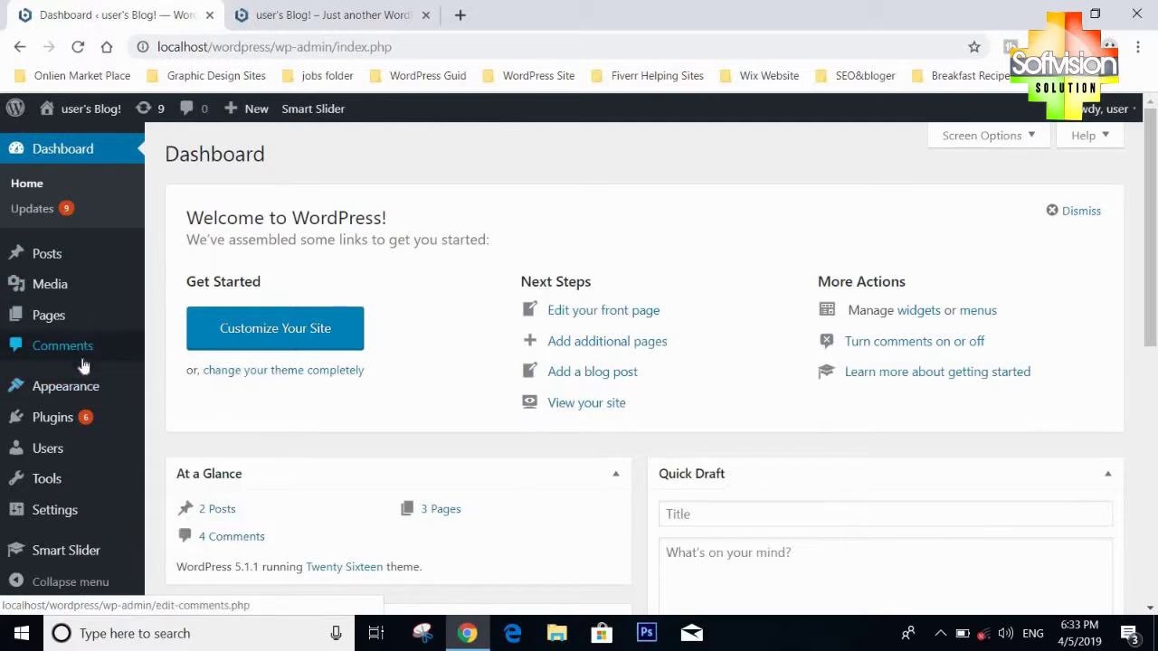
mouse_move(83, 391)
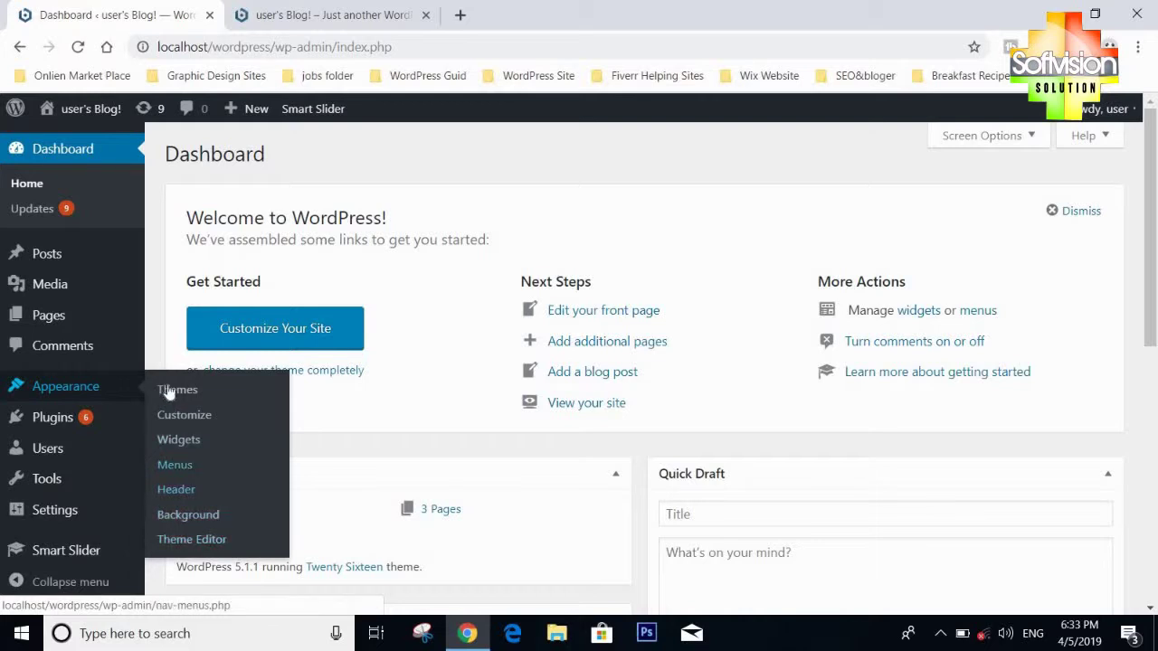
left_click(174, 466)
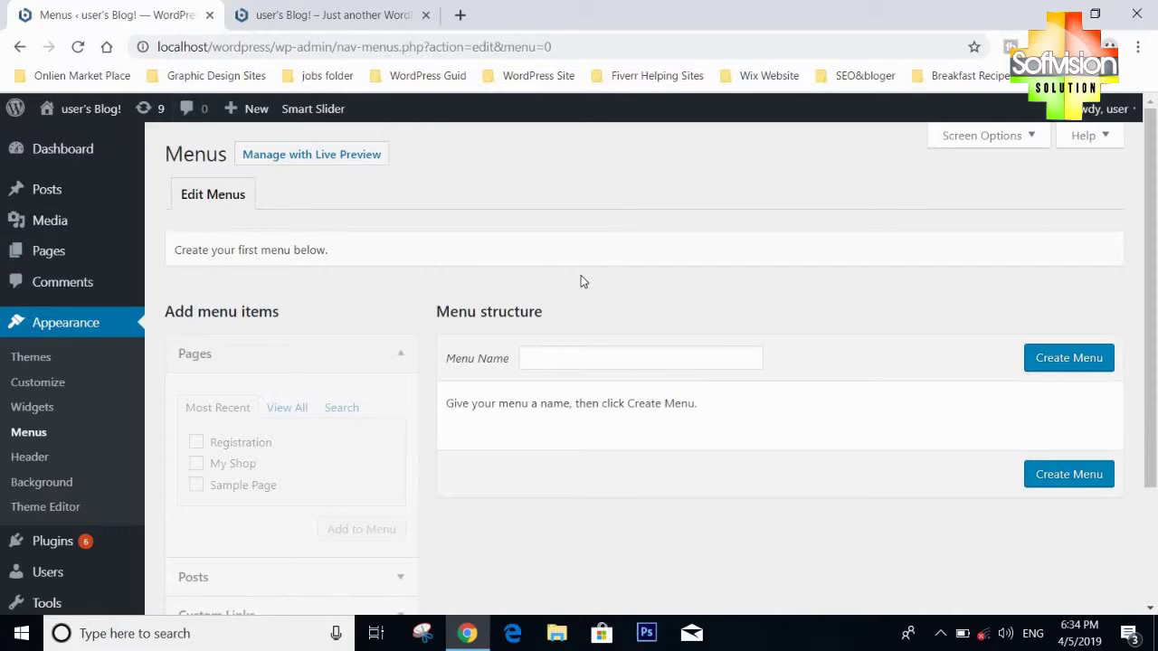
scroll(581, 275, "down", 2)
scroll(579, 284, "up", 2)
Step: Create a navigation menu named "first Manu"
left_click(751, 357)
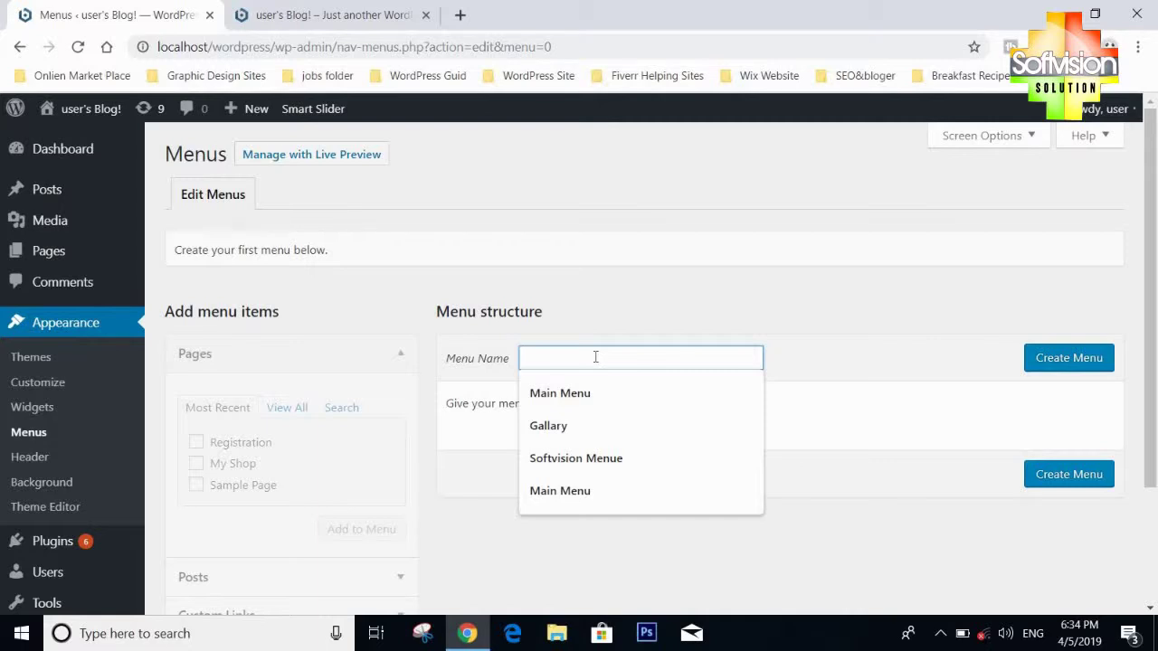
type("f")
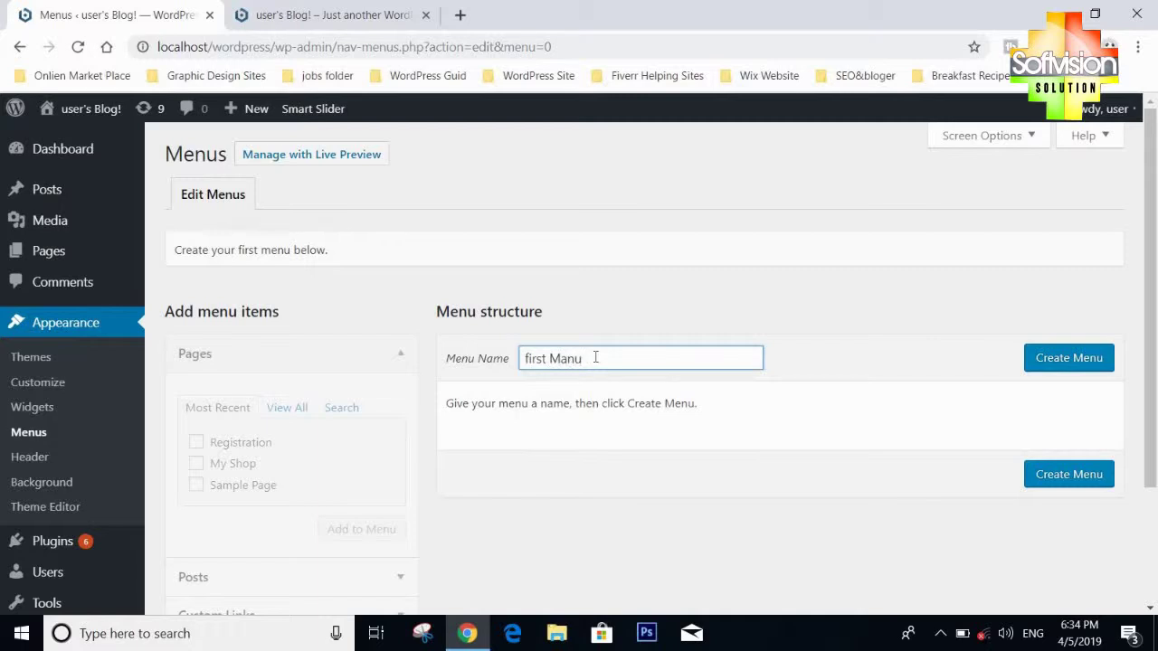
type("irst Manu")
left_click(703, 389)
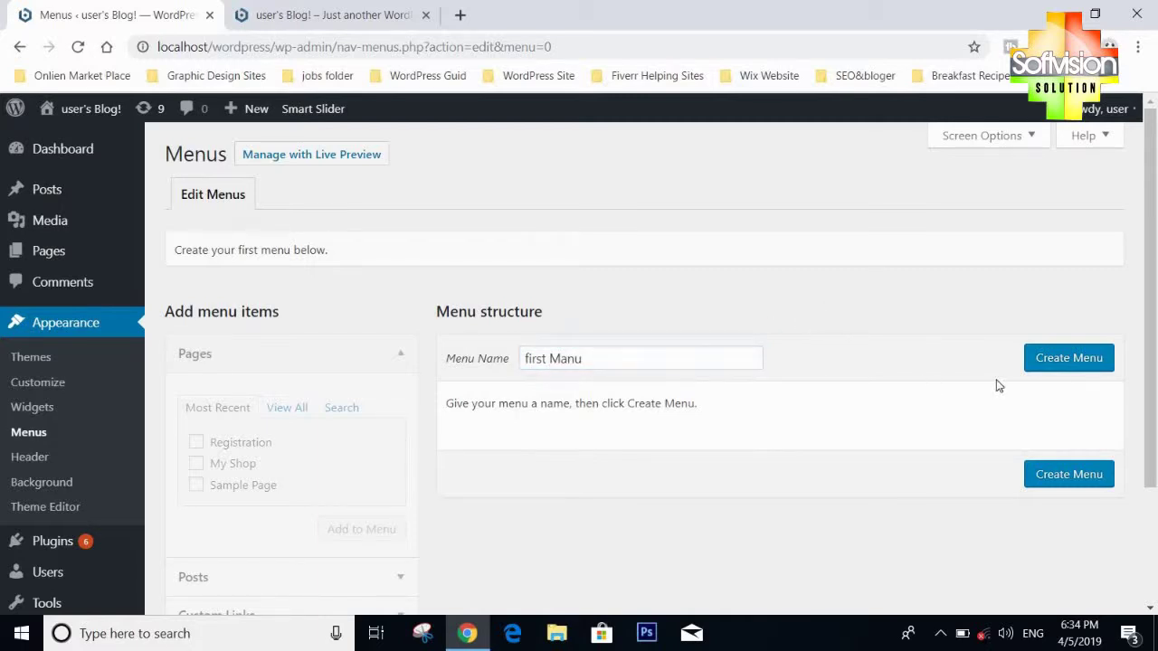
left_click(1062, 366)
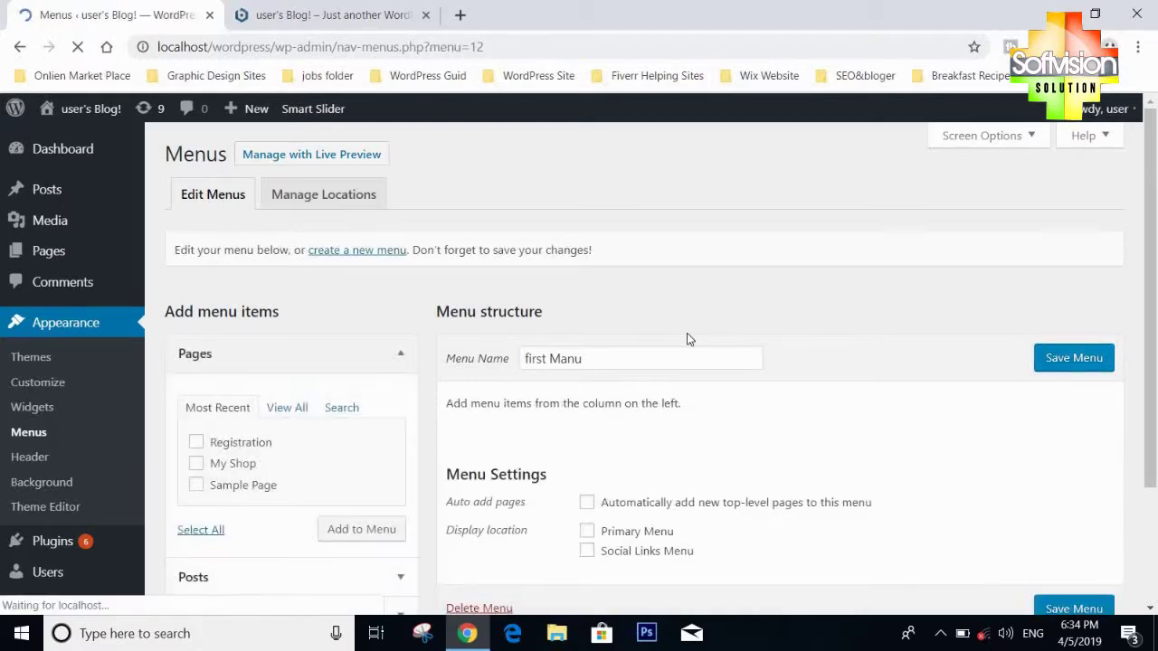
Step: Delete the "first Manu" menu and confirm its removal
scroll(673, 361, "down", 1)
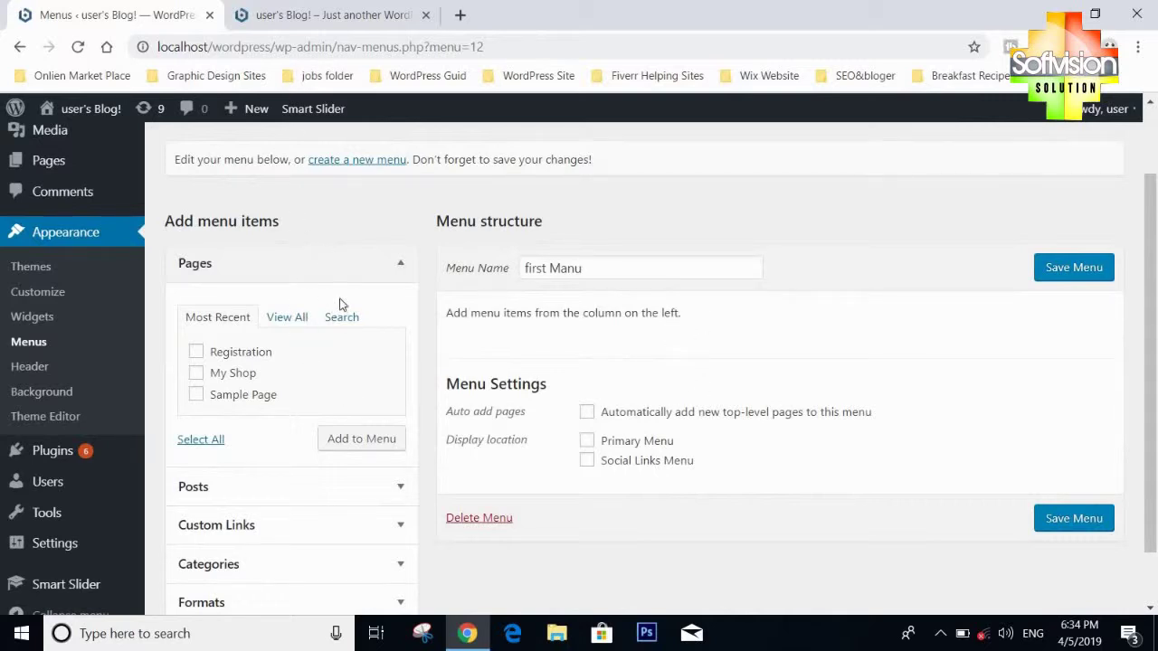
left_click(493, 523)
left_click(668, 170)
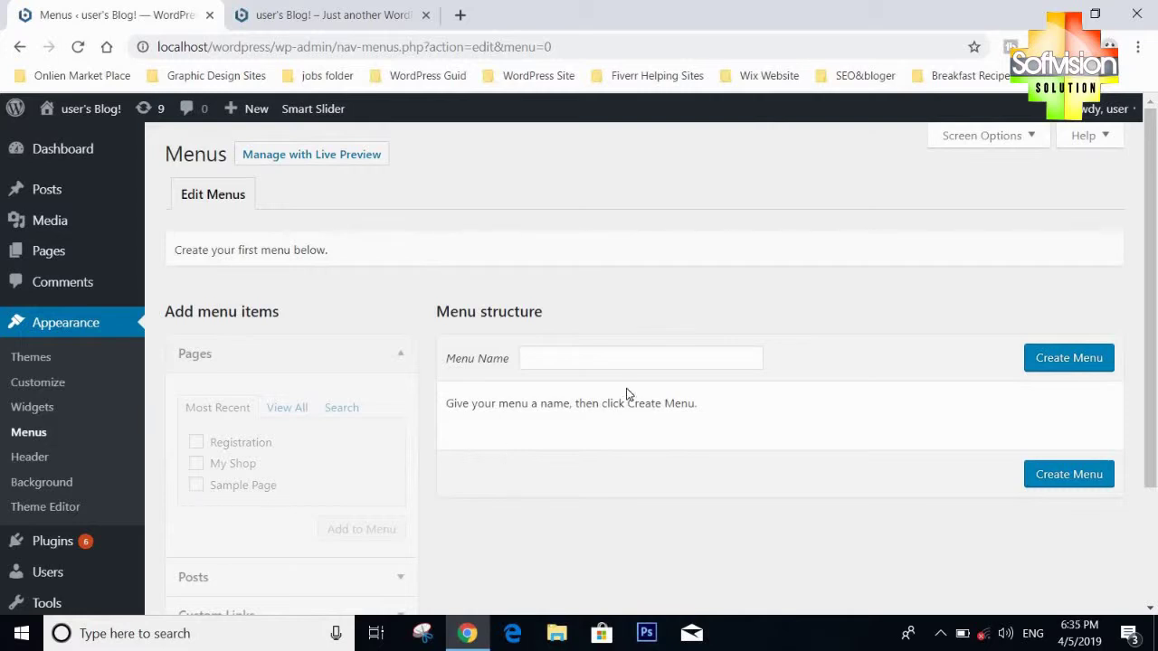
Step: Create a navigation menu named "Main Menu"
left_click(619, 362)
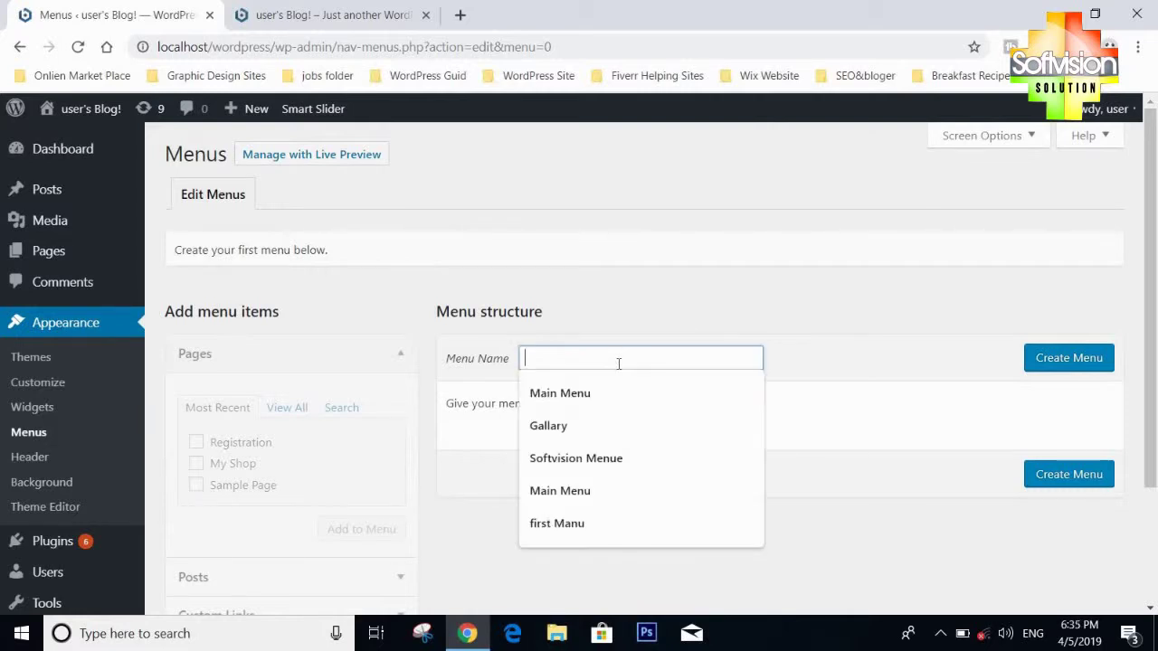
left_click(666, 389)
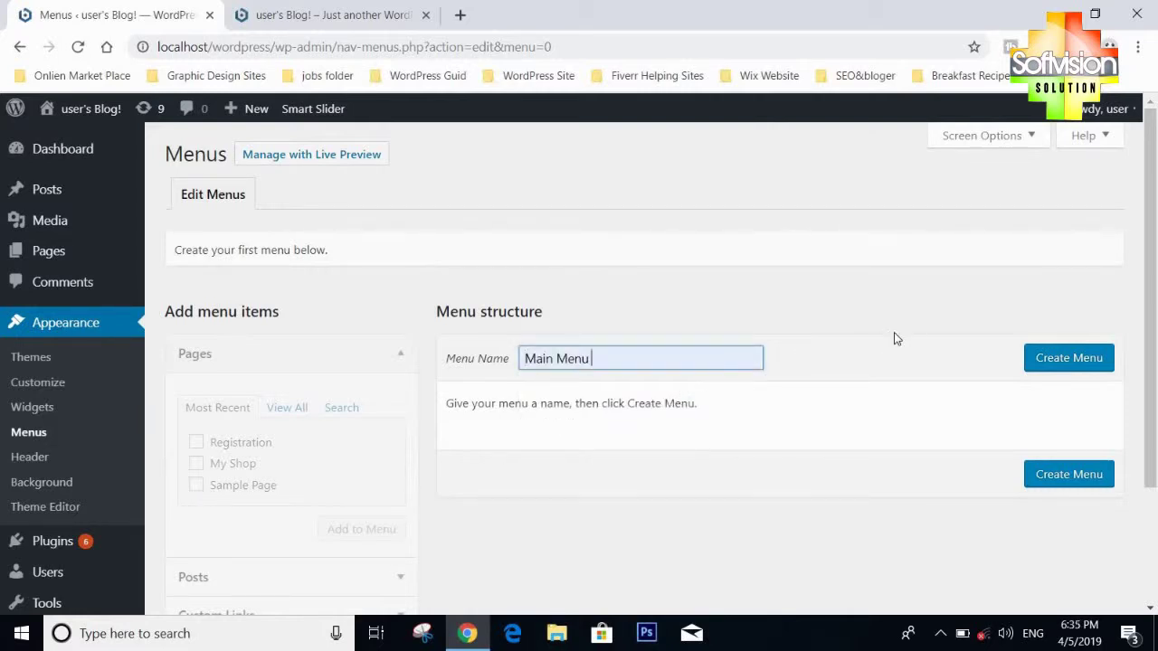
left_click(1046, 365)
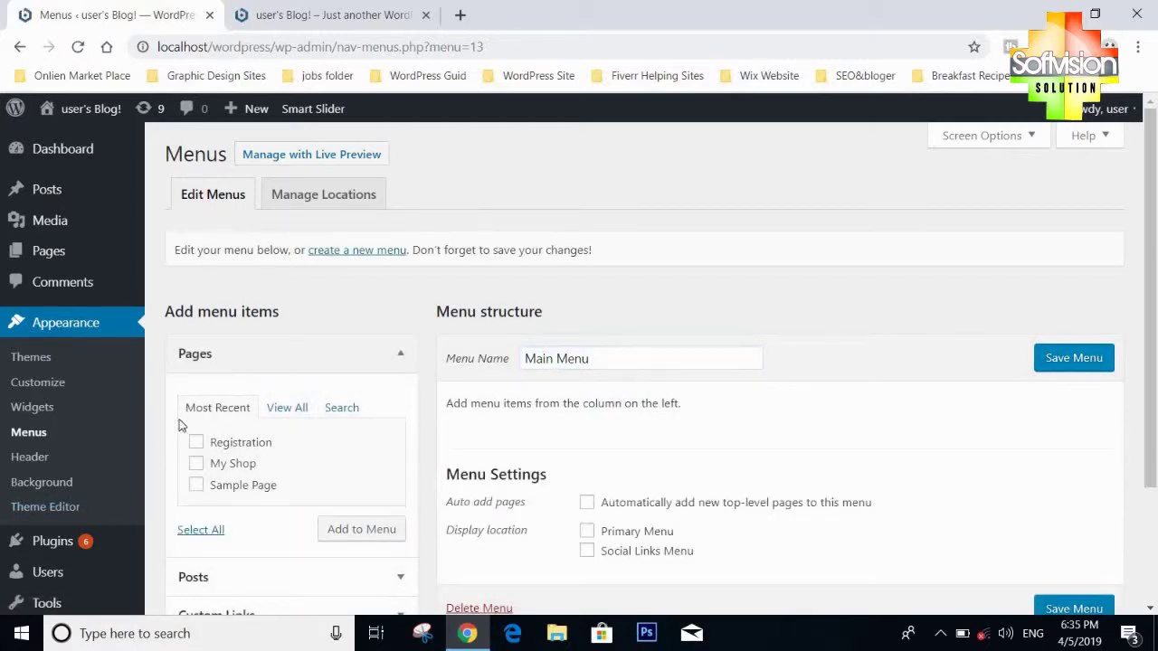
Step: Select the Registration, My Shop and Sample Page pages as items for Main Menu
scroll(404, 352, "down", 1)
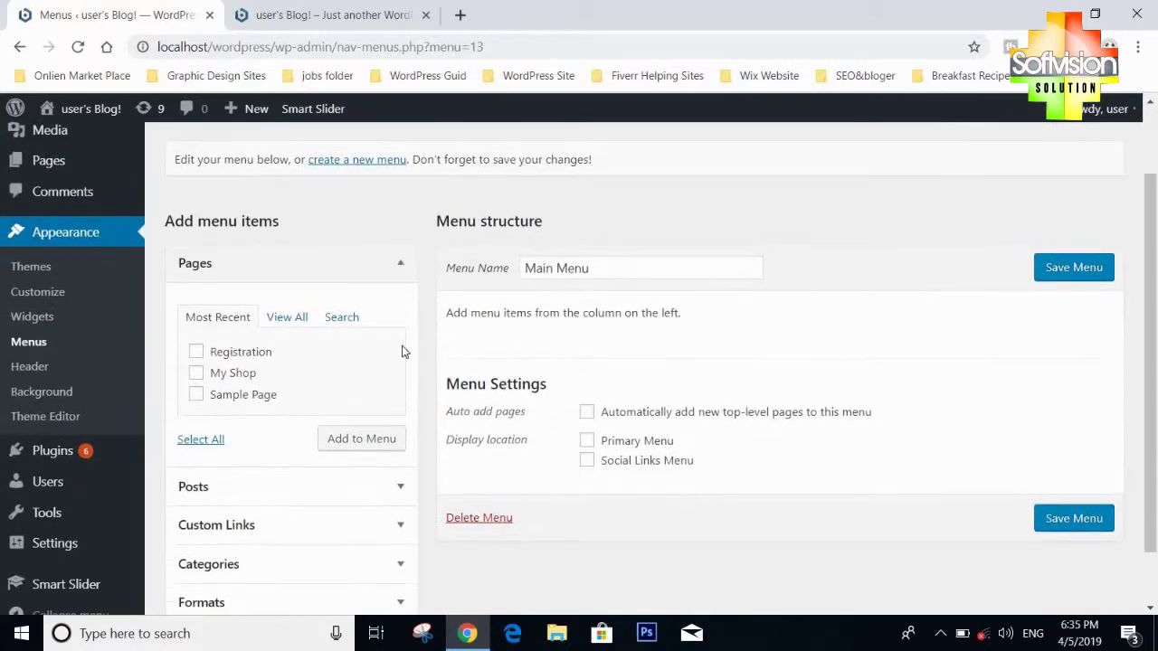
left_click(197, 374)
left_click(197, 353)
left_click(198, 396)
scroll(371, 472, "down", 1)
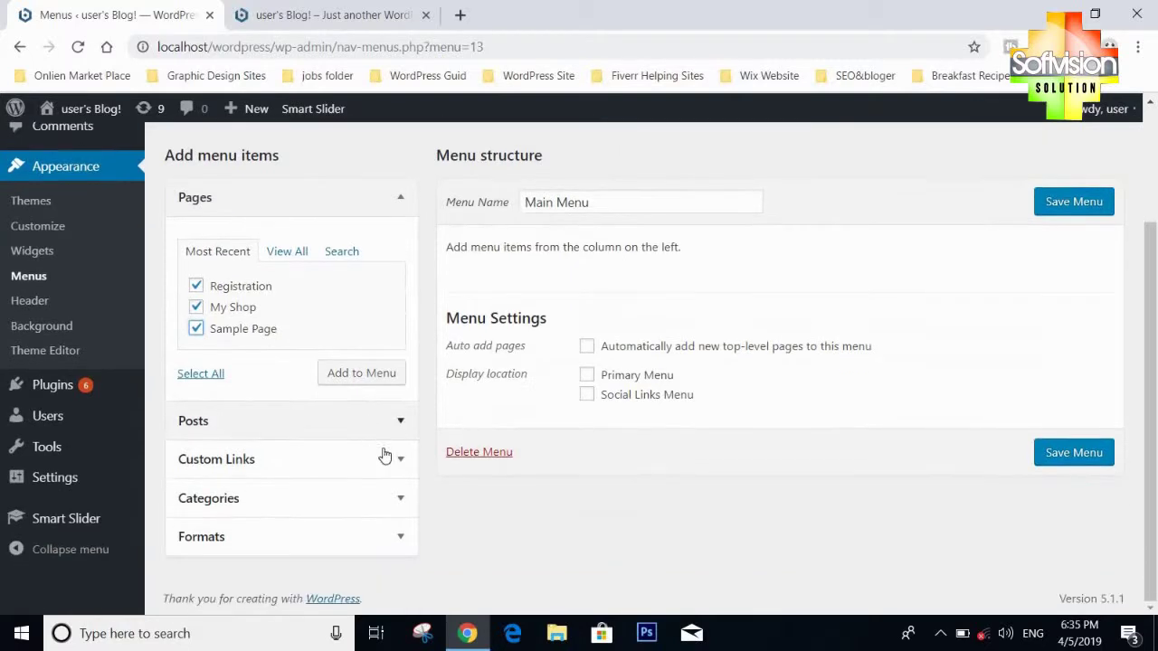
Step: Add a custom link "My Account" with URL # to Main Menu, followed by the three selected pages
left_click(401, 458)
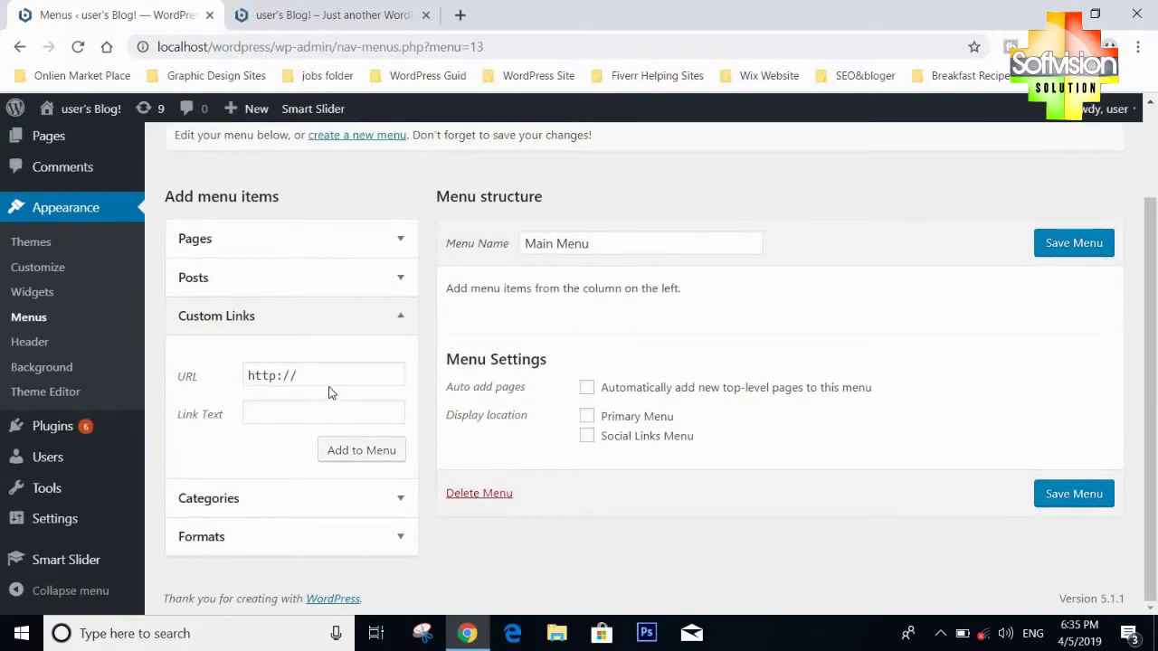
left_click_drag(326, 379, 241, 384)
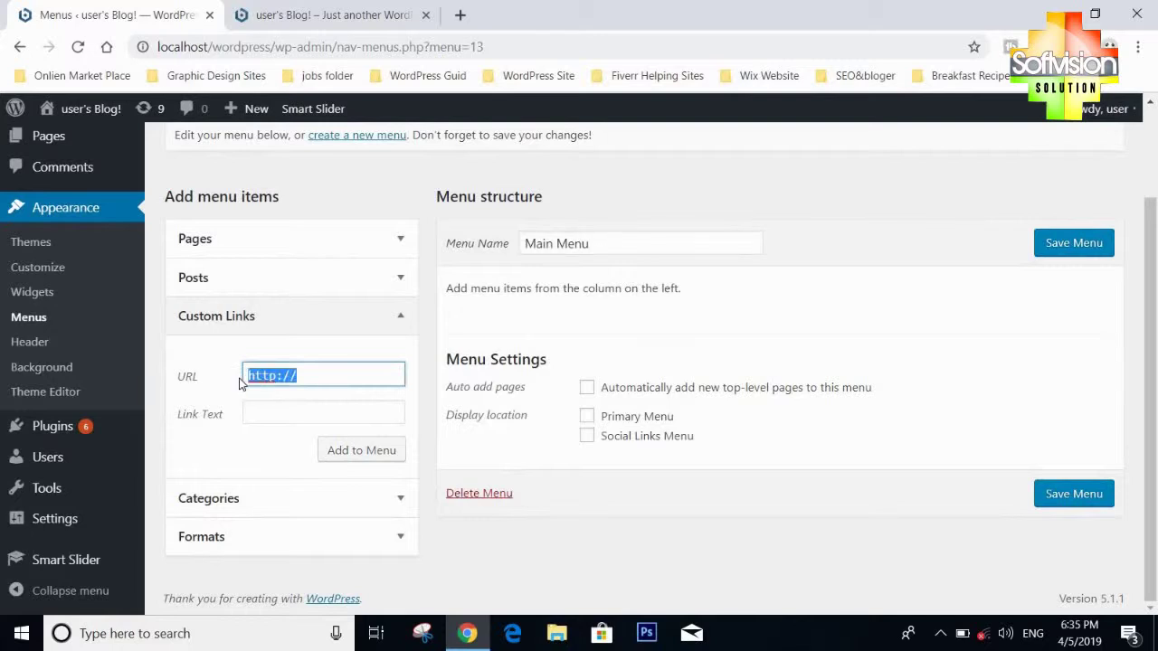
key("BackSpace")
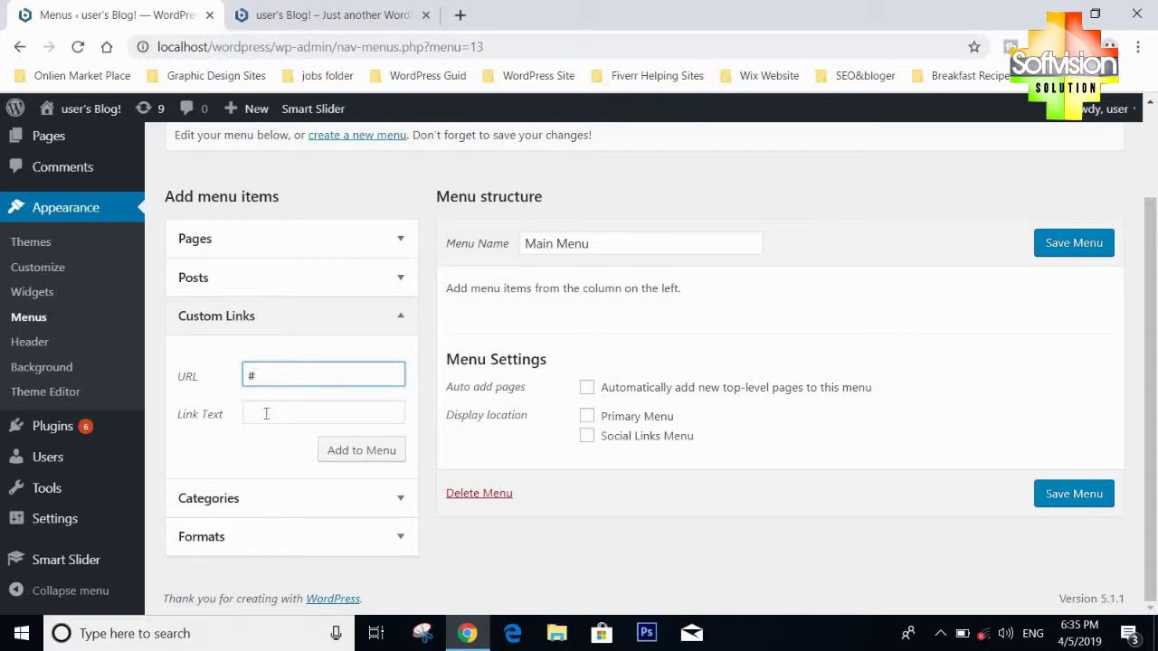
left_click(266, 413)
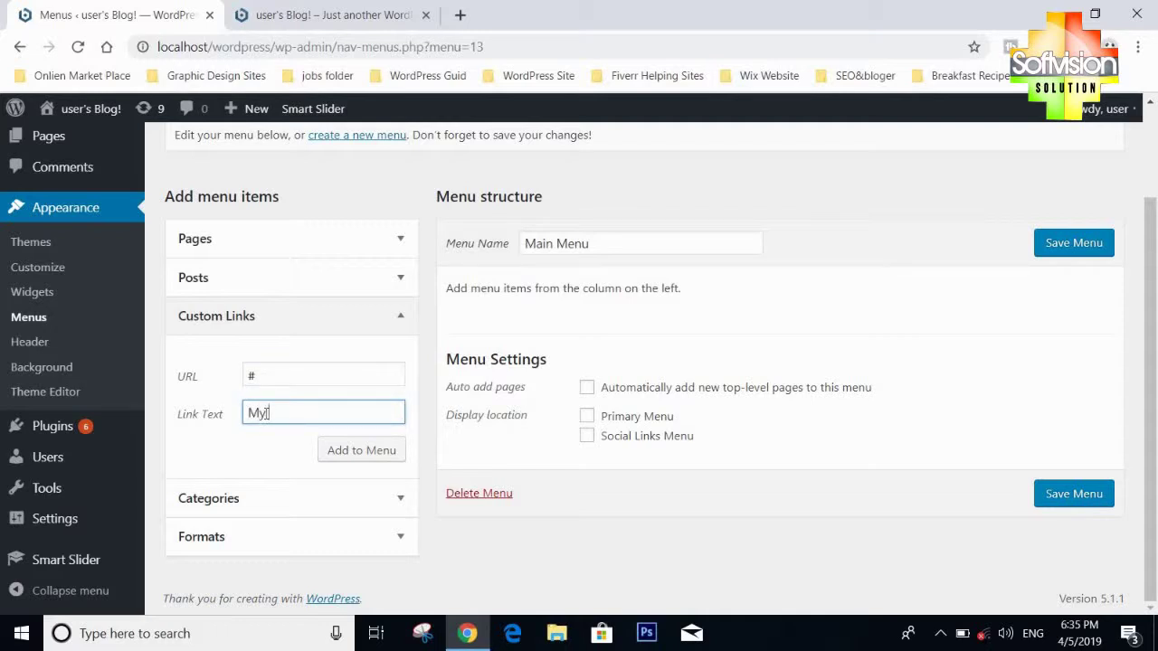
key("BackSpace")
left_click(342, 452)
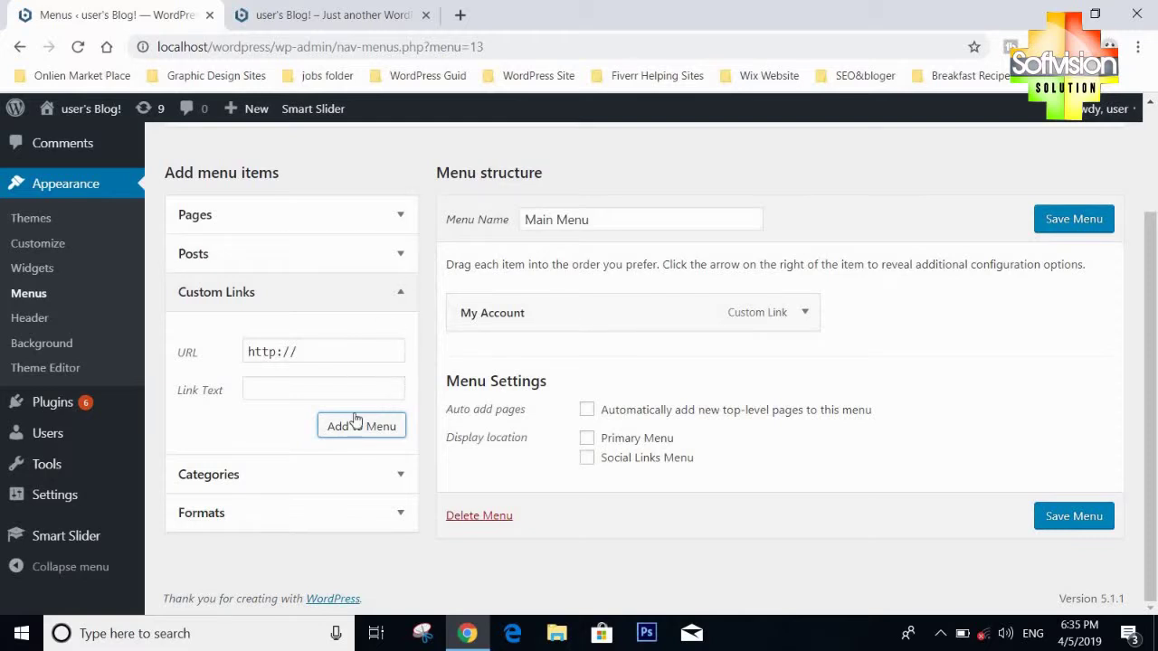
left_click(400, 220)
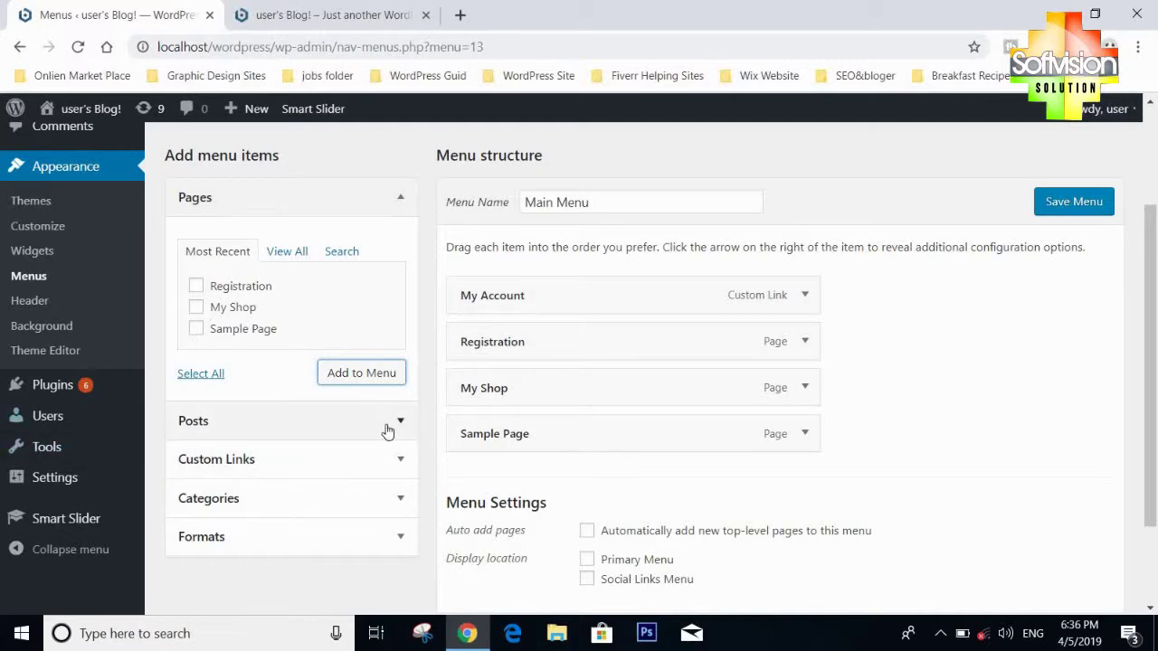
scroll(190, 364, "down", 1)
left_click(401, 380)
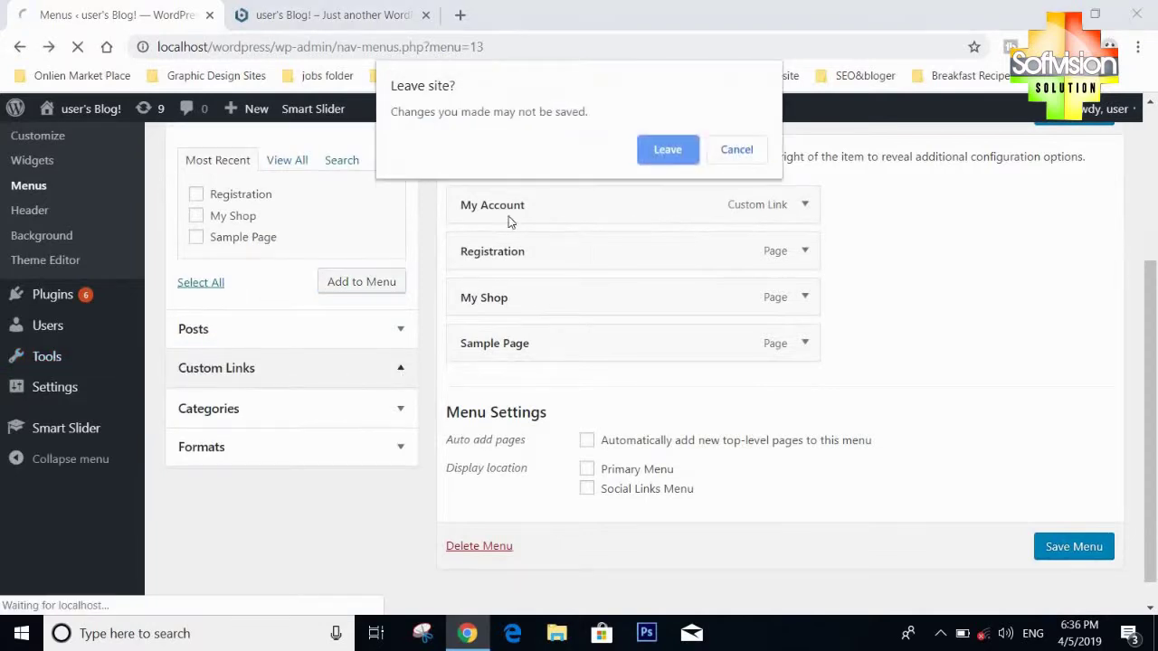
left_click(721, 154)
scroll(326, 263, "up", 1)
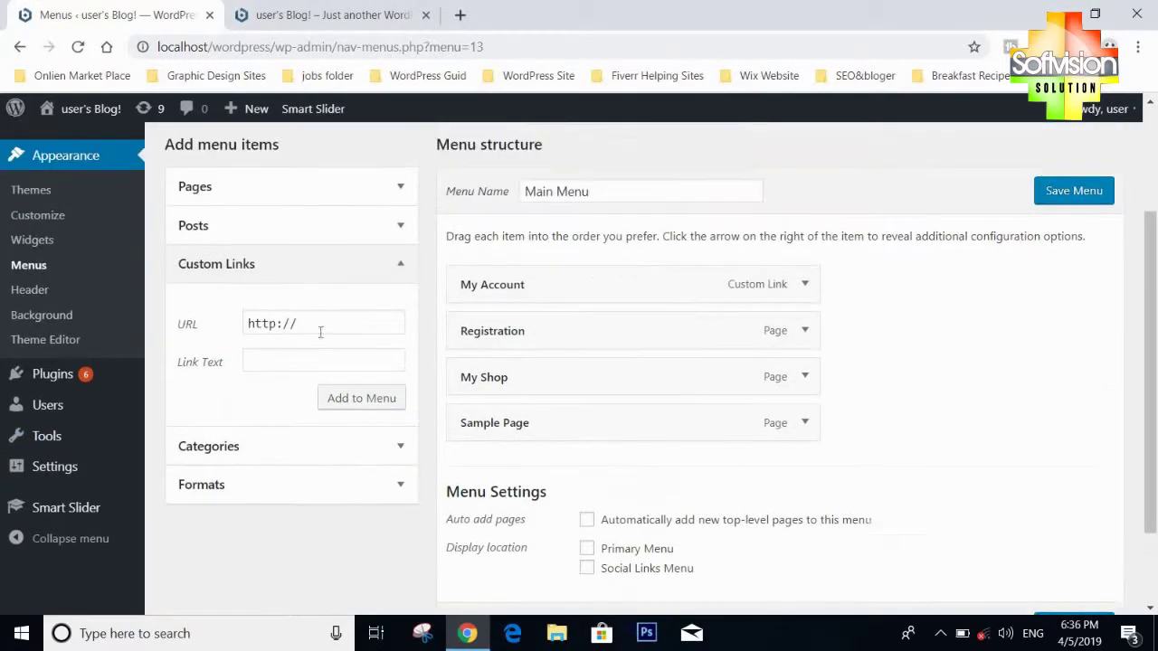
left_click(317, 338)
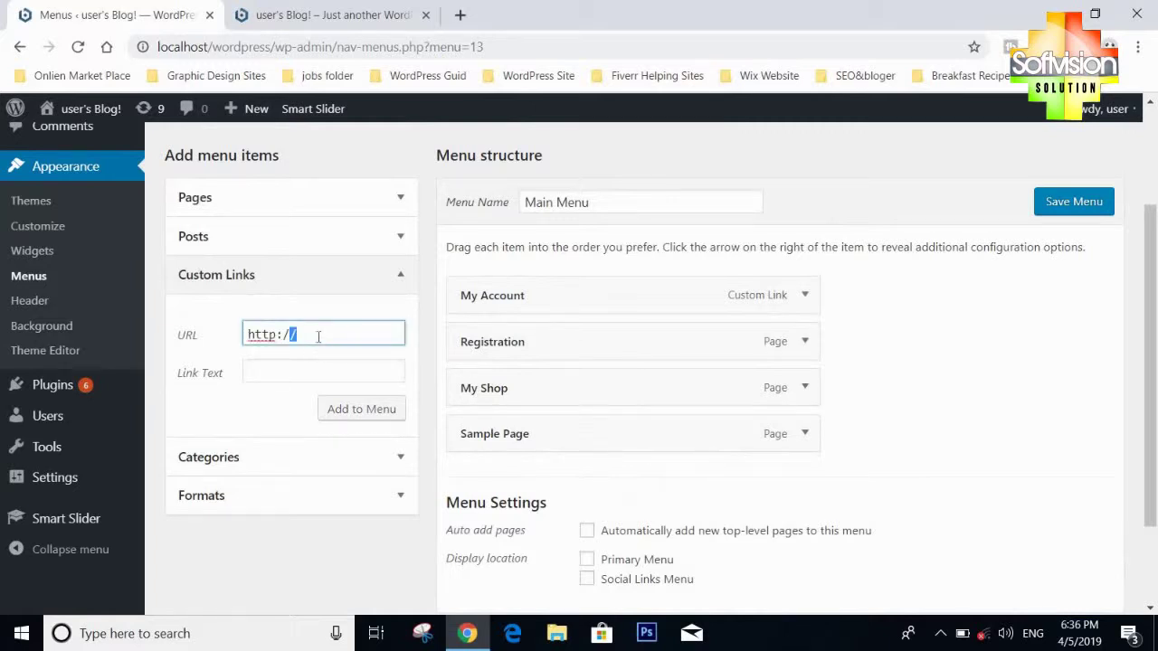
triple_click(317, 336)
left_click(365, 540)
left_click(400, 274)
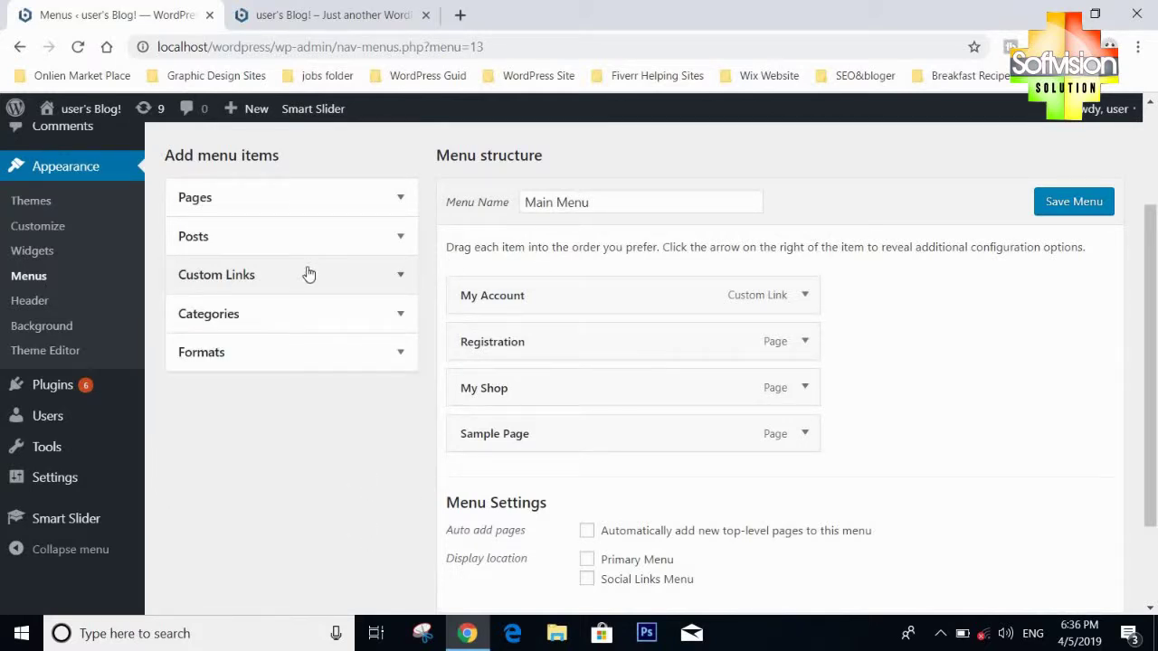
left_click(400, 198)
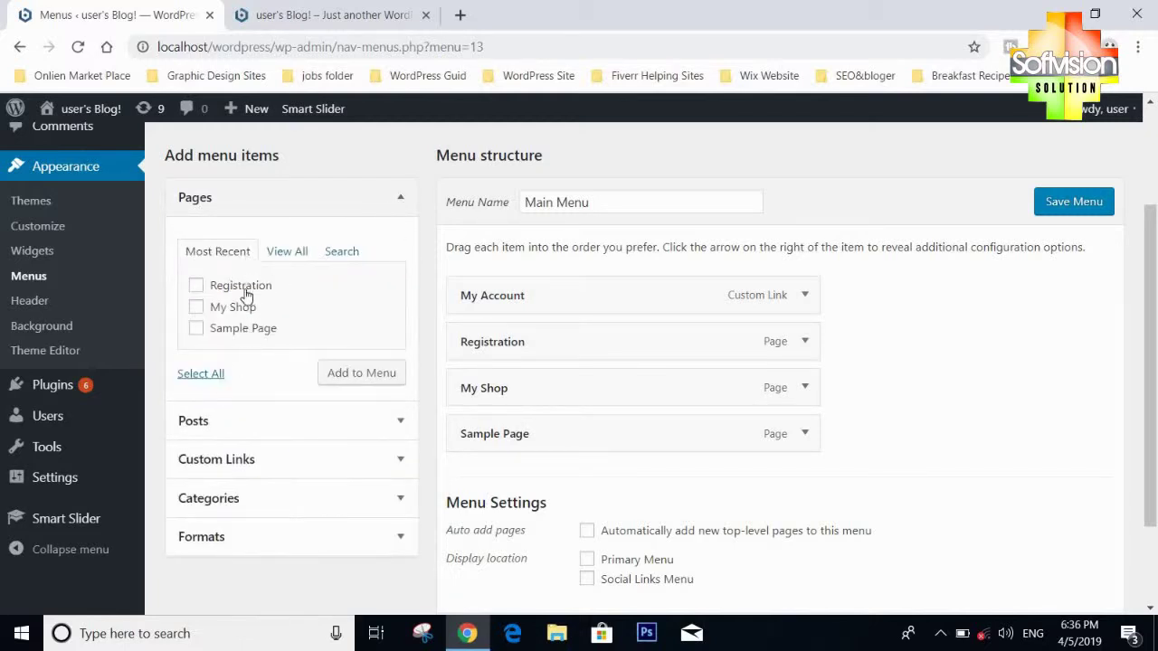
left_click(400, 198)
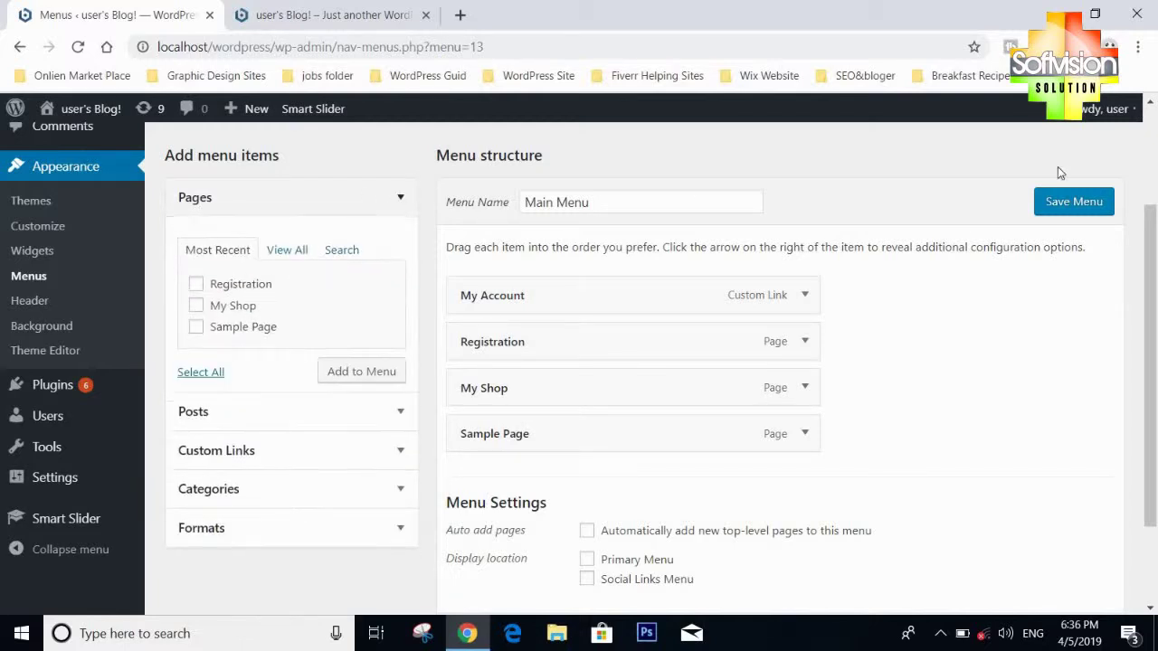
Step: Save Main Menu with its added items
left_click(1077, 208)
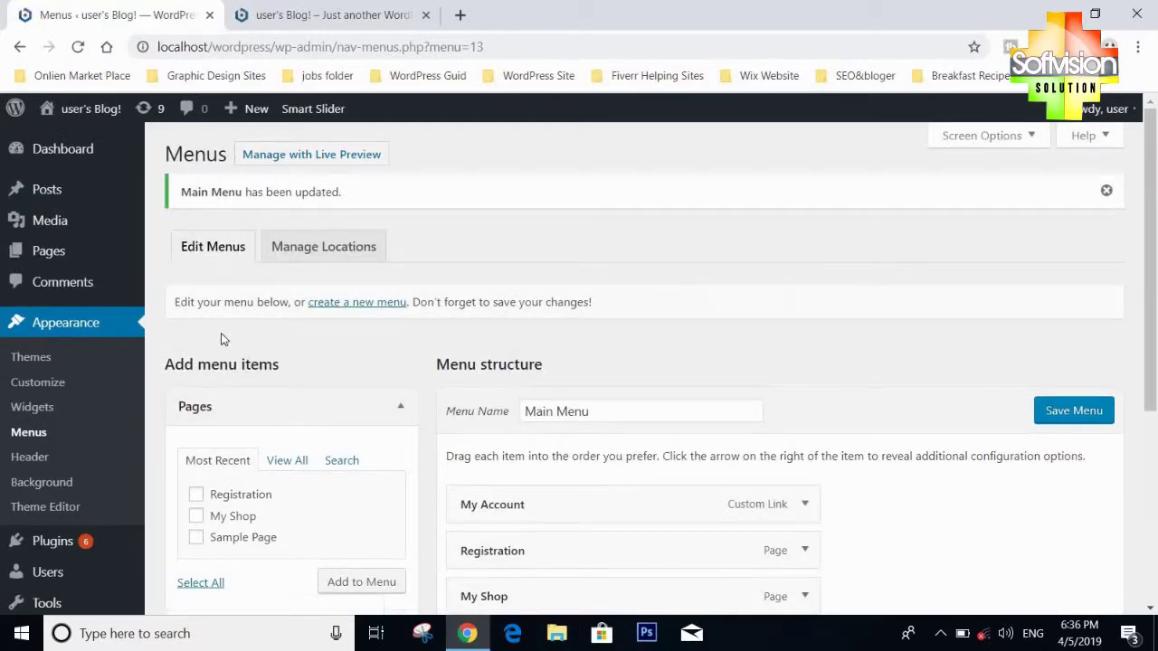
Step: Create a new page titled "Home"
left_click(165, 257)
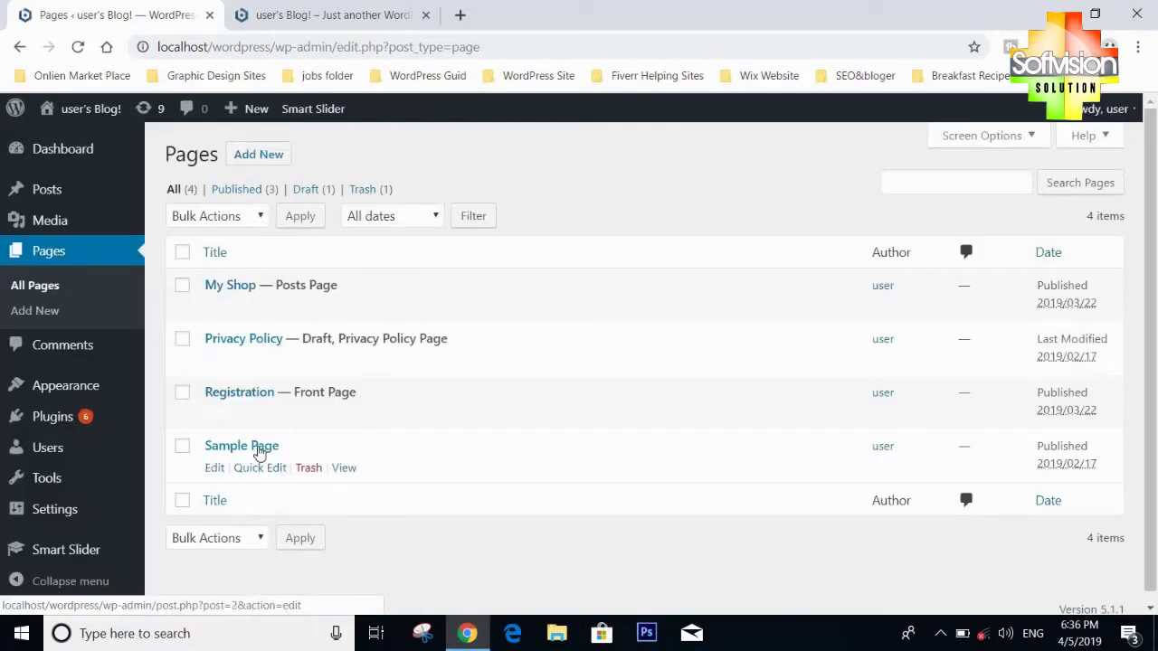
left_click(269, 154)
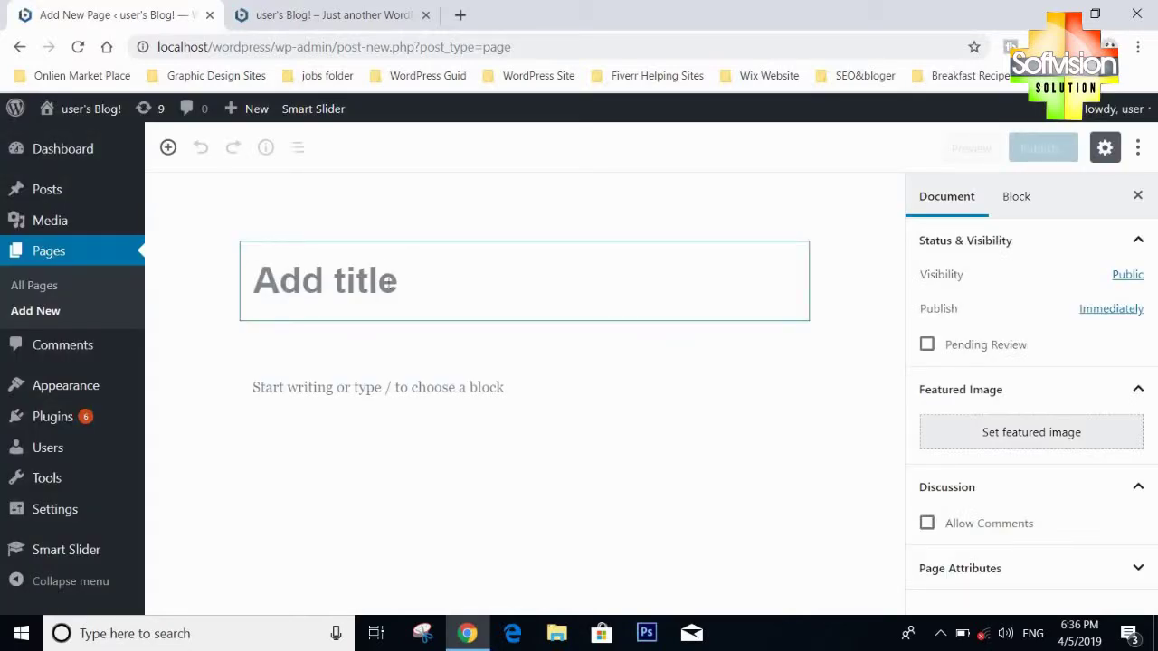
type("Home")
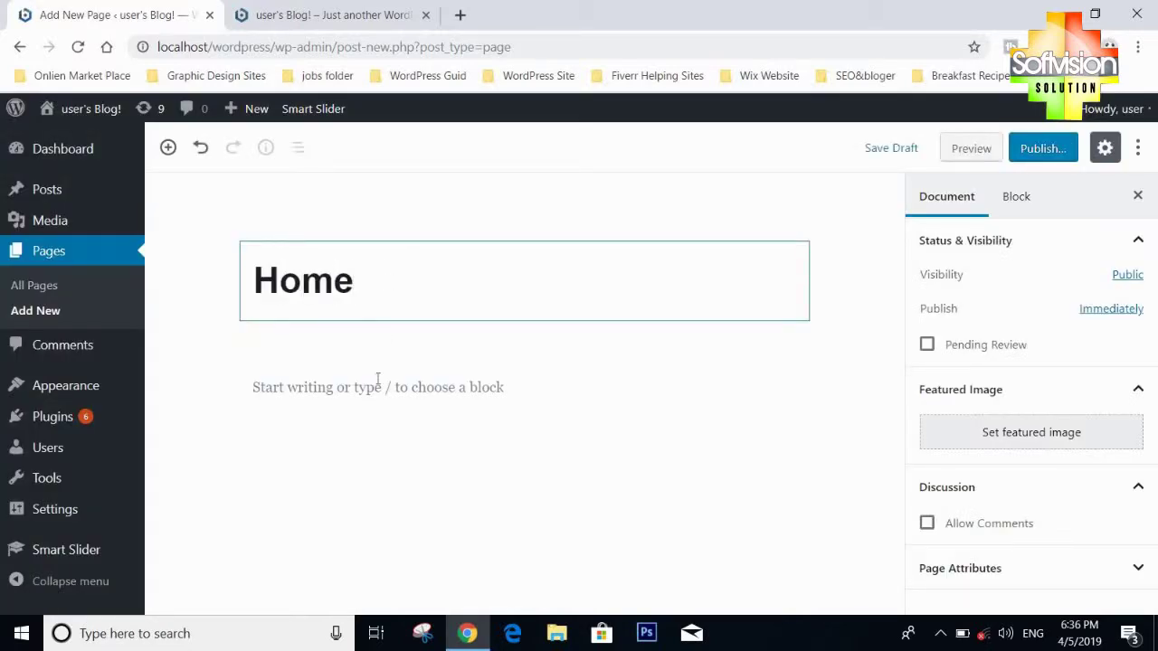
Step: Write the paragraph "My first Home Page" in the Home page's body and publish the page
left_click(377, 378)
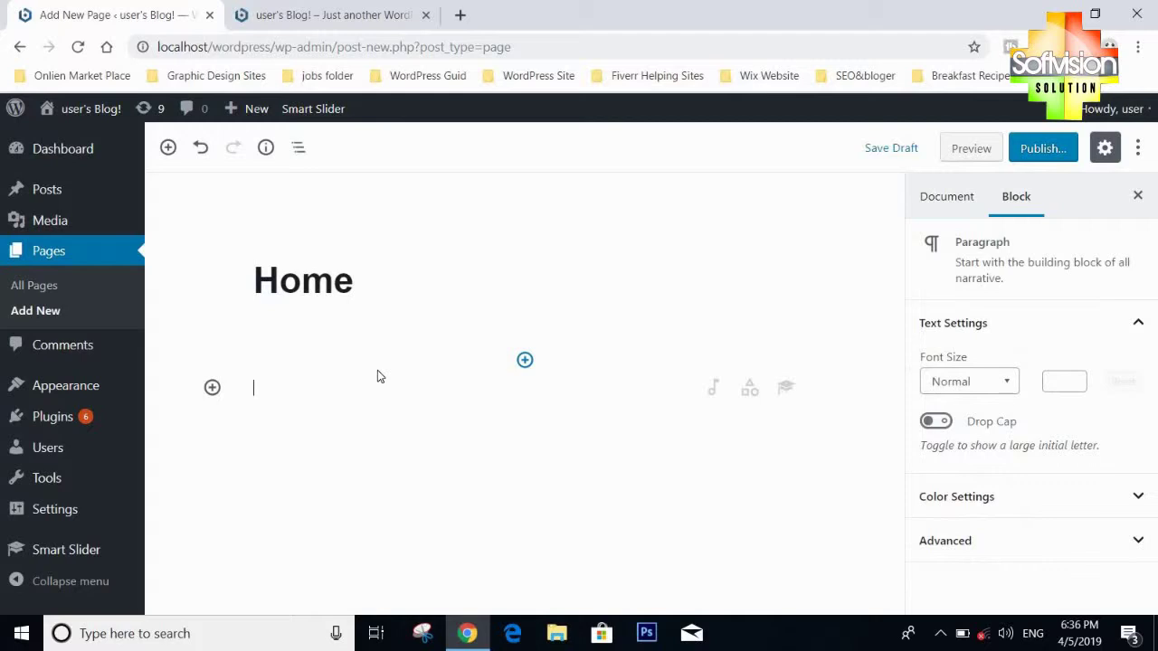
type("m")
key("BackSpace")
type("mu")
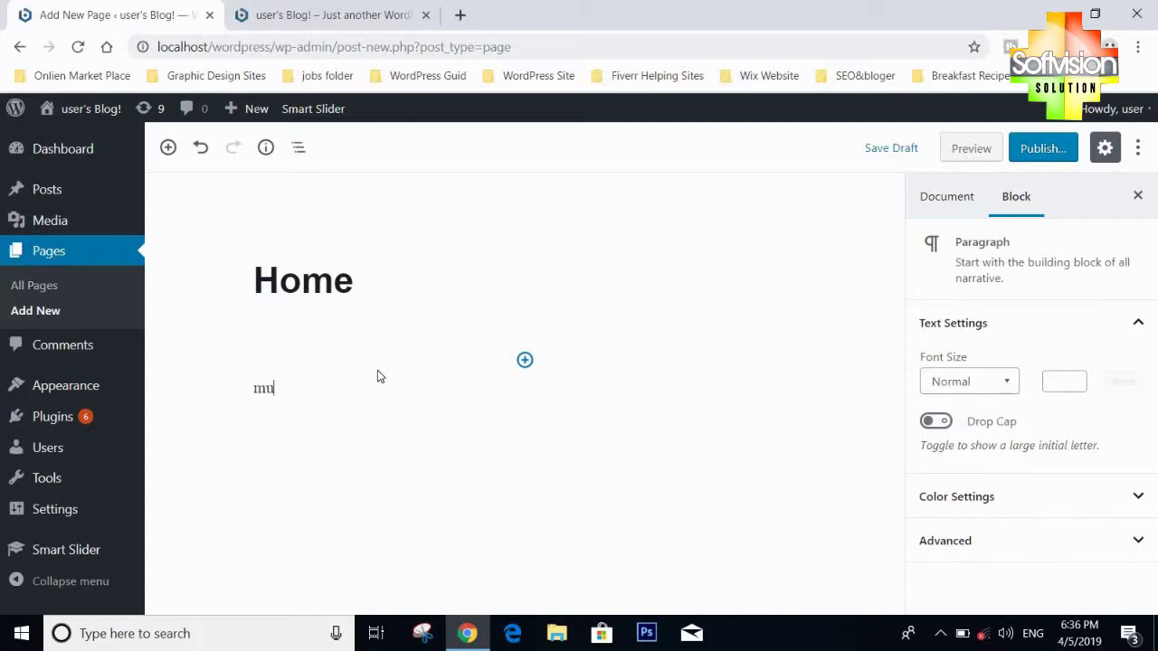
key("BackSpace")
key("BackSpace")
type("My first HOme")
key("BackSpace")
key("BackSpace")
key("BackSpace")
type("ome Page")
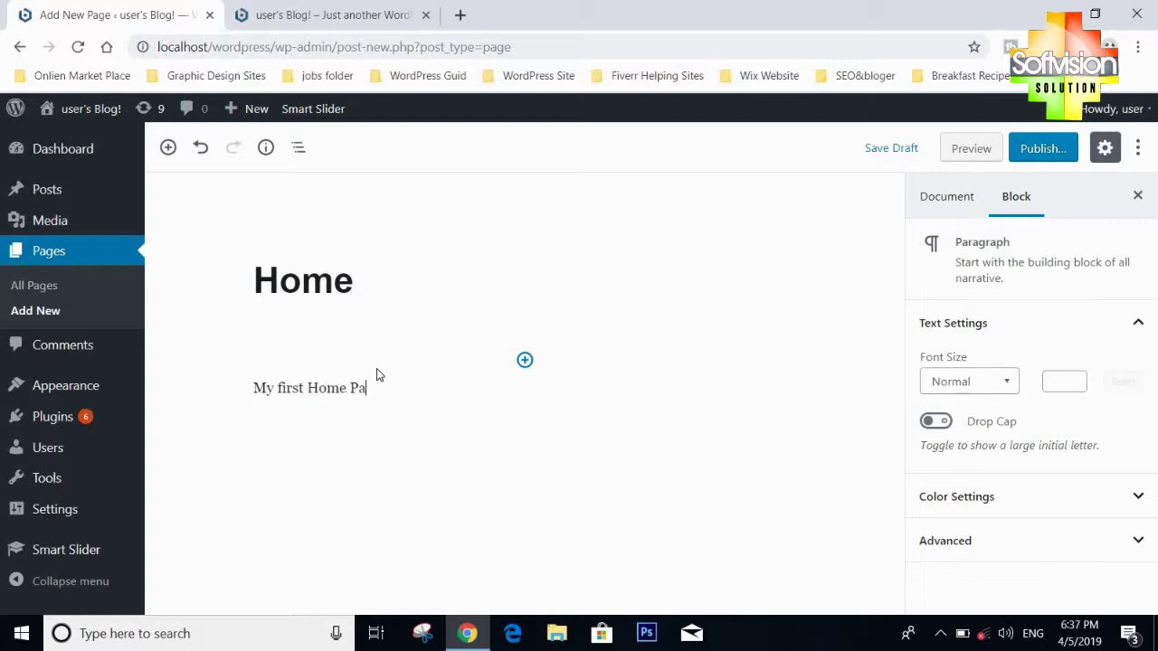
left_click(1040, 149)
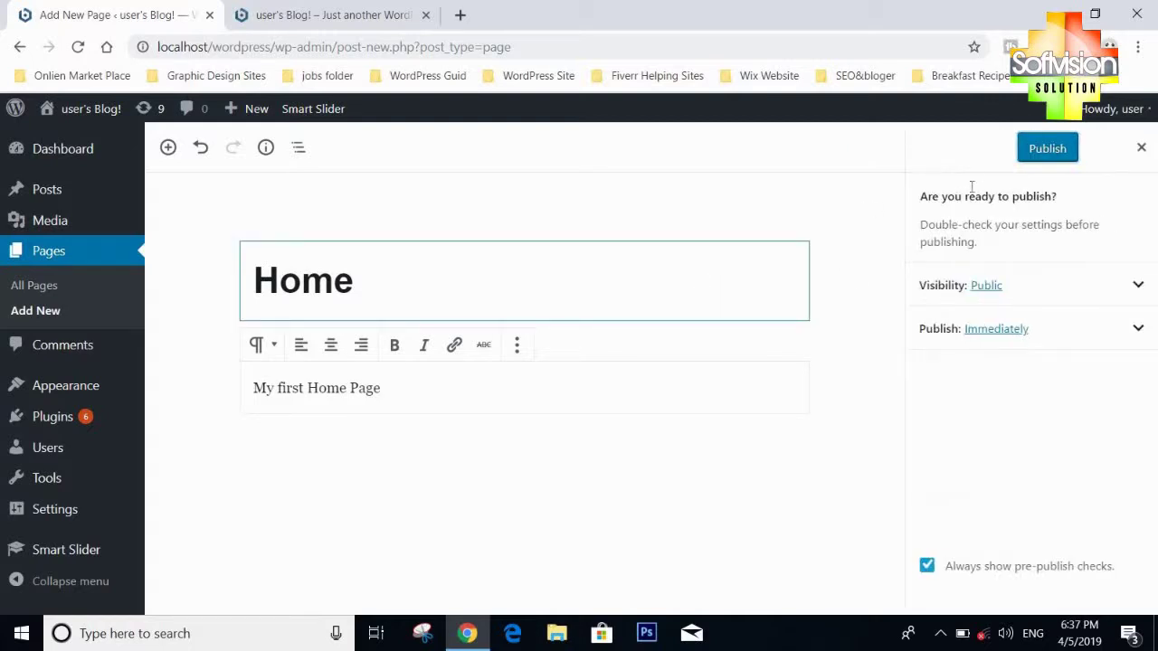
left_click(1036, 149)
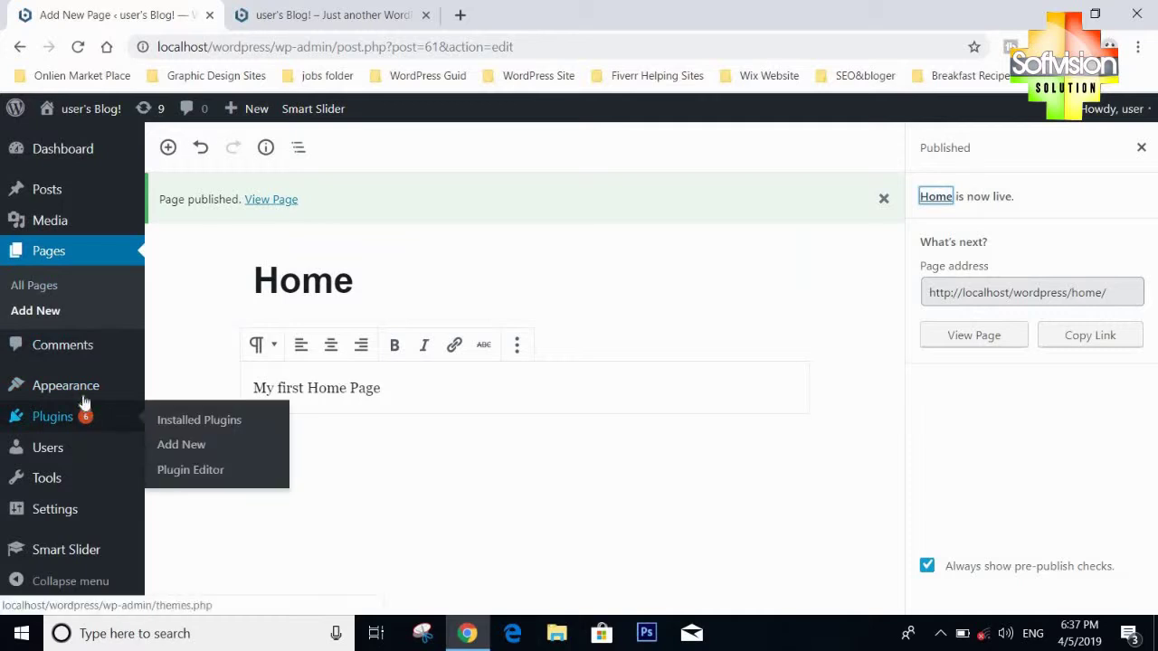
Step: Return to editing Main Menu and add the Home page to it as a menu item
mouse_move(65, 386)
left_click(174, 450)
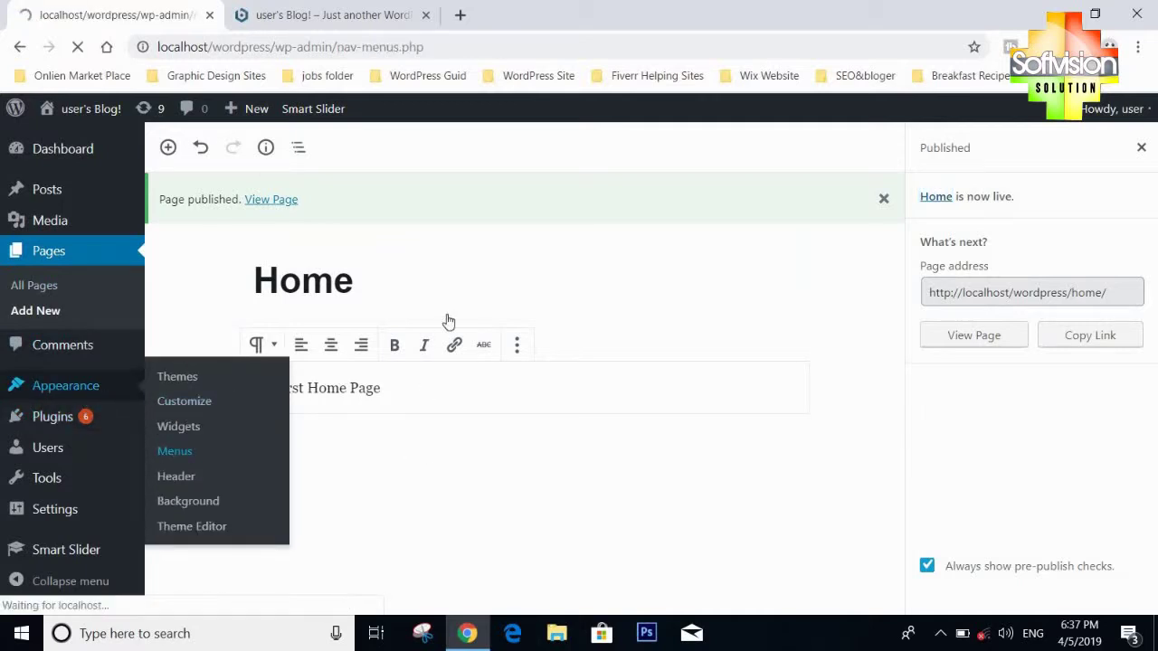
scroll(272, 367, "down", 1)
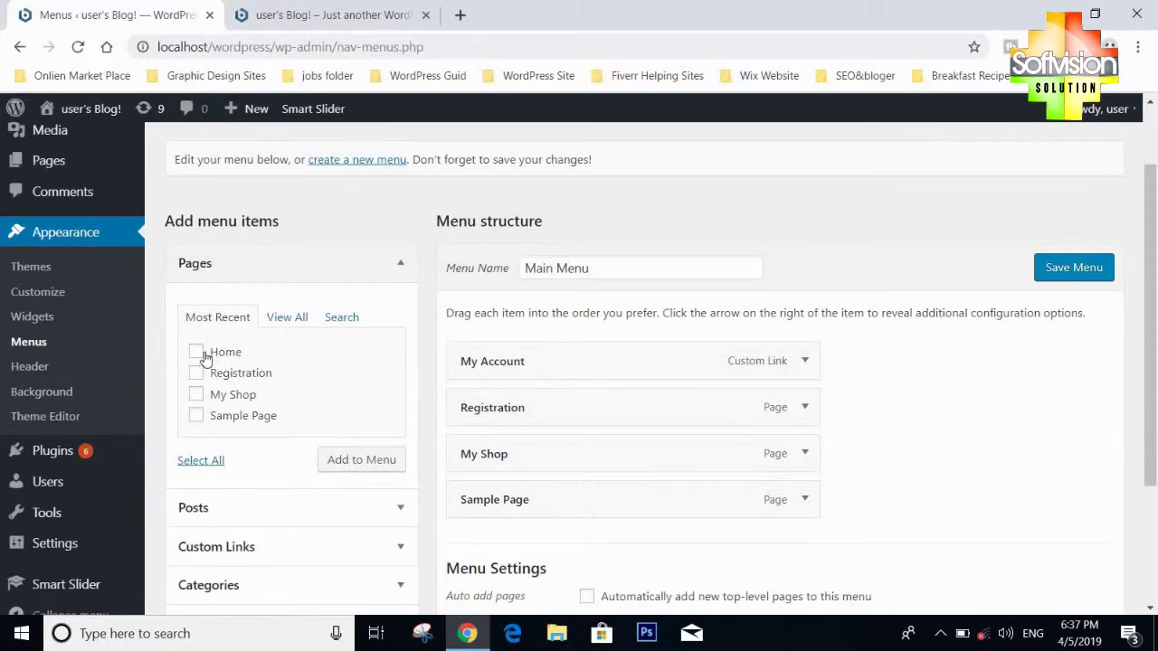
left_click(197, 352)
left_click(401, 465)
scroll(664, 473, "down", 2)
scroll(624, 402, "up", 1)
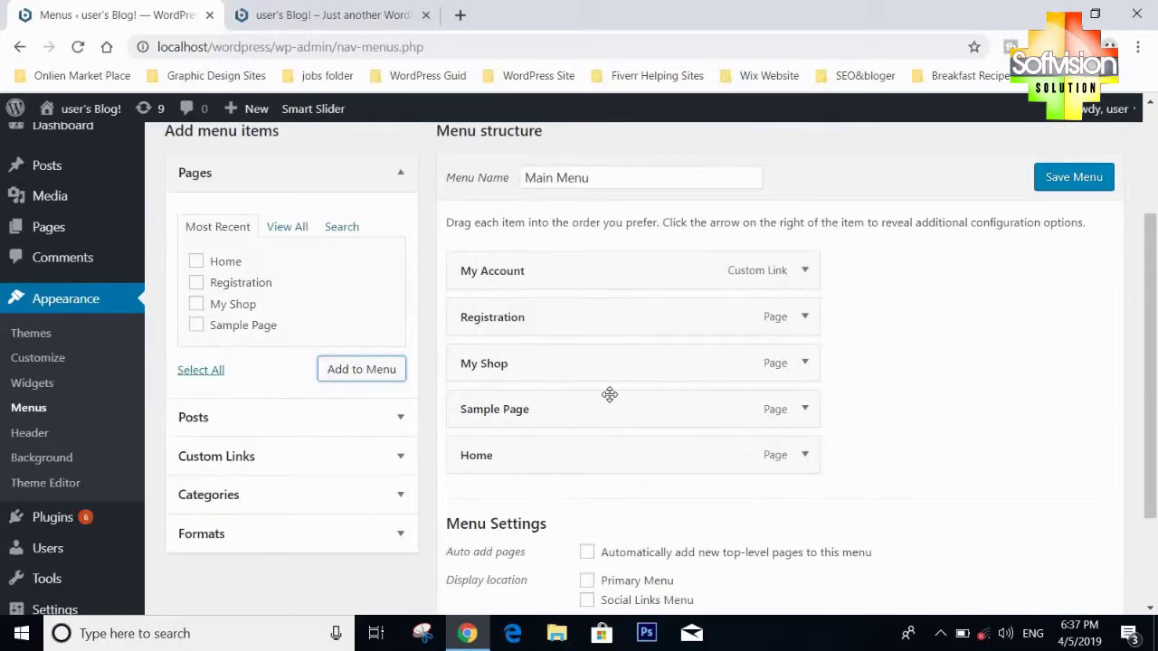
Step: Reorder Main Menu so that Home comes first and Registration follows My Shop
left_click_drag(551, 458, 551, 274)
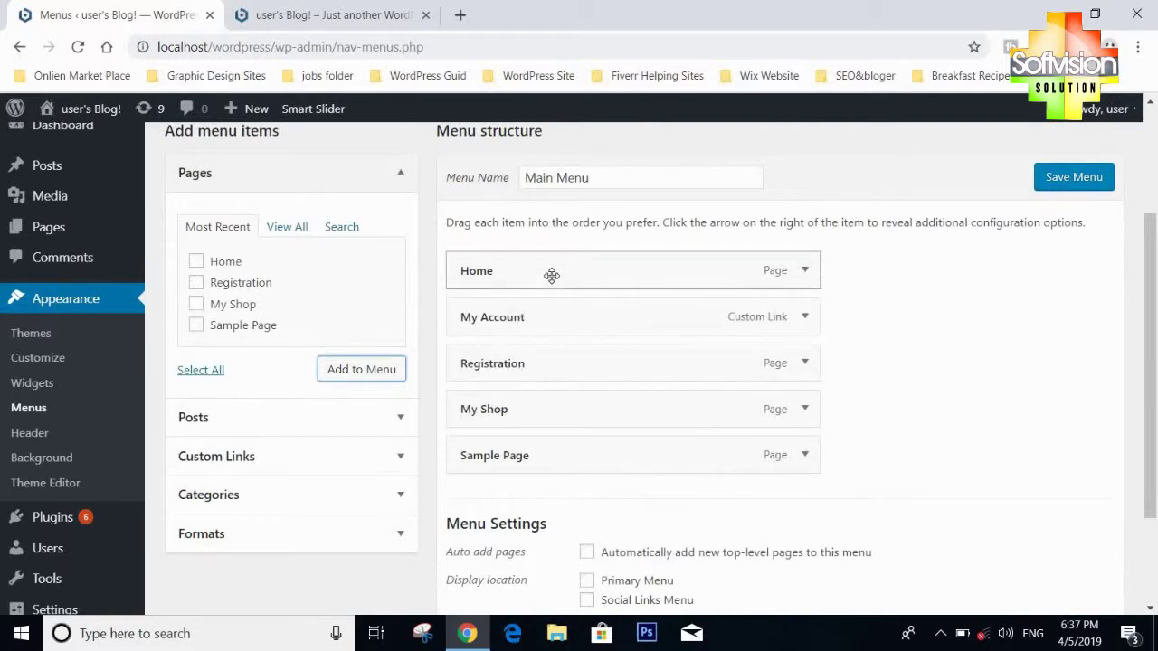
left_click_drag(550, 359, 546, 404)
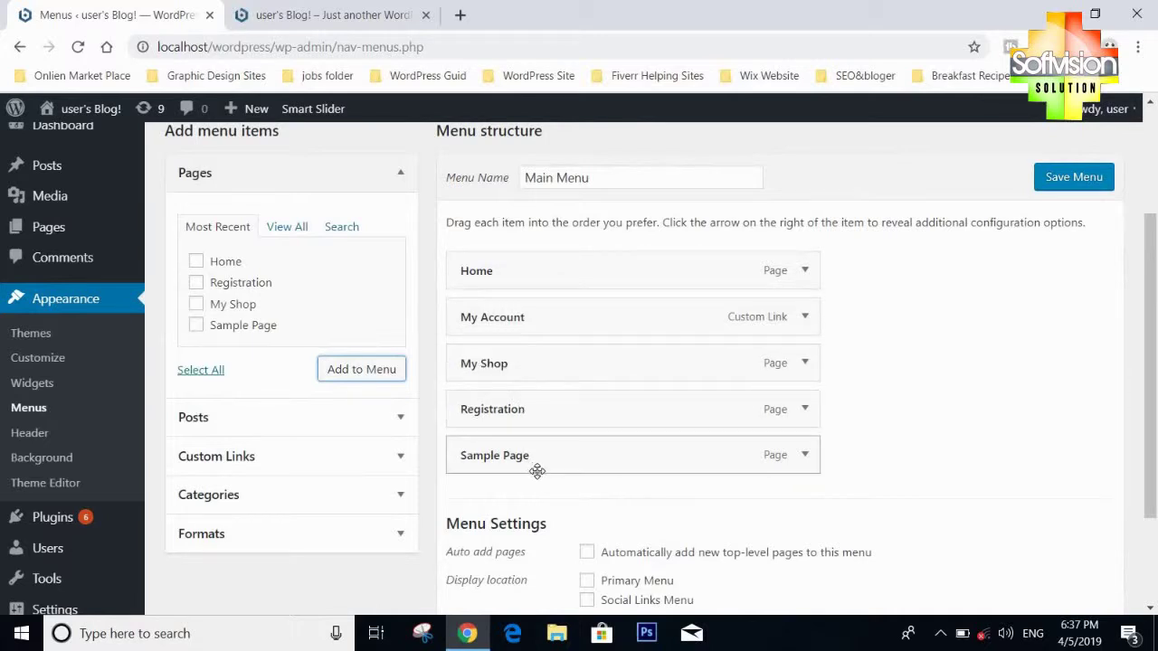
Step: Remove the Sample Page item from Main Menu and save the menu
left_click(805, 455)
scroll(503, 555, "down", 1)
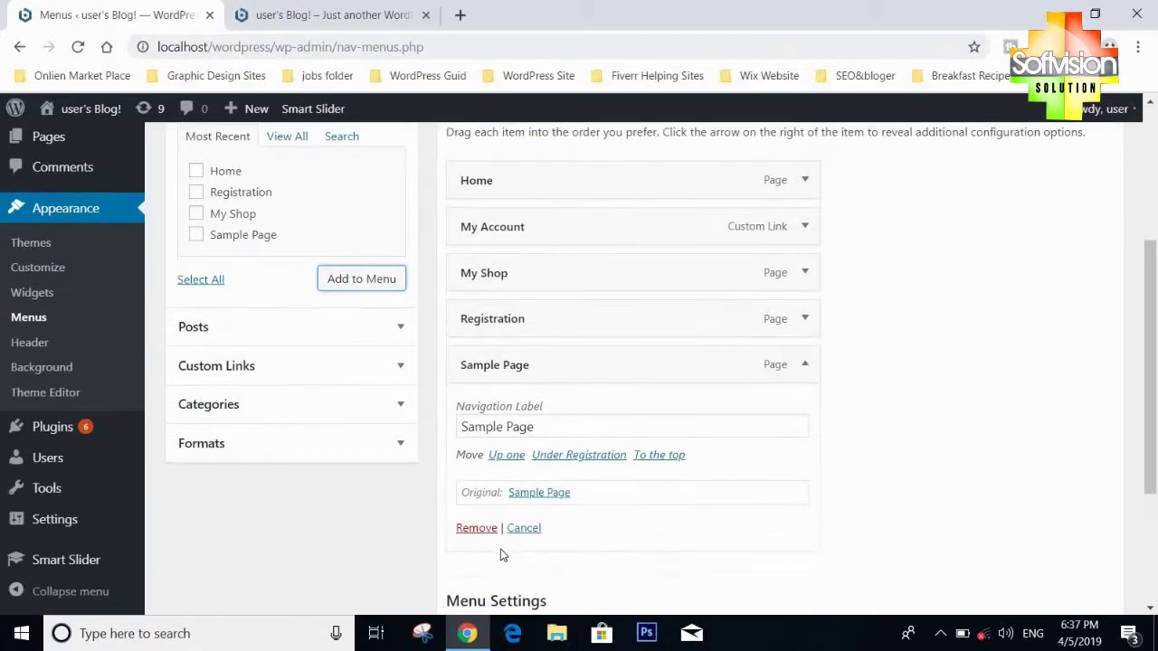
left_click(474, 529)
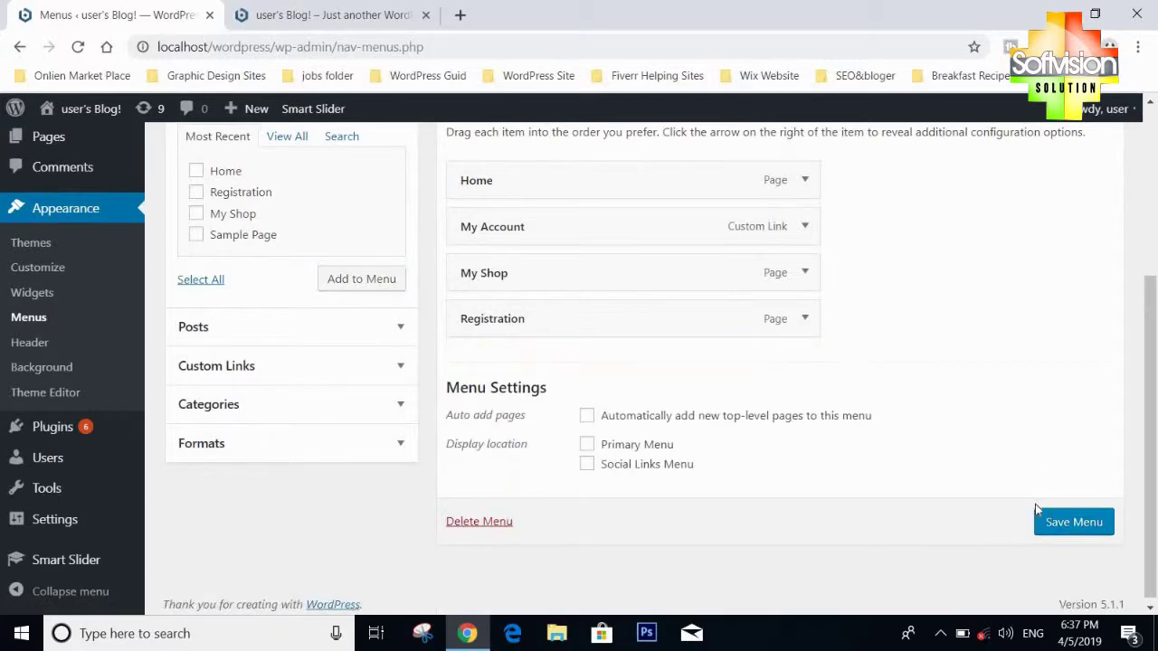
left_click(1055, 528)
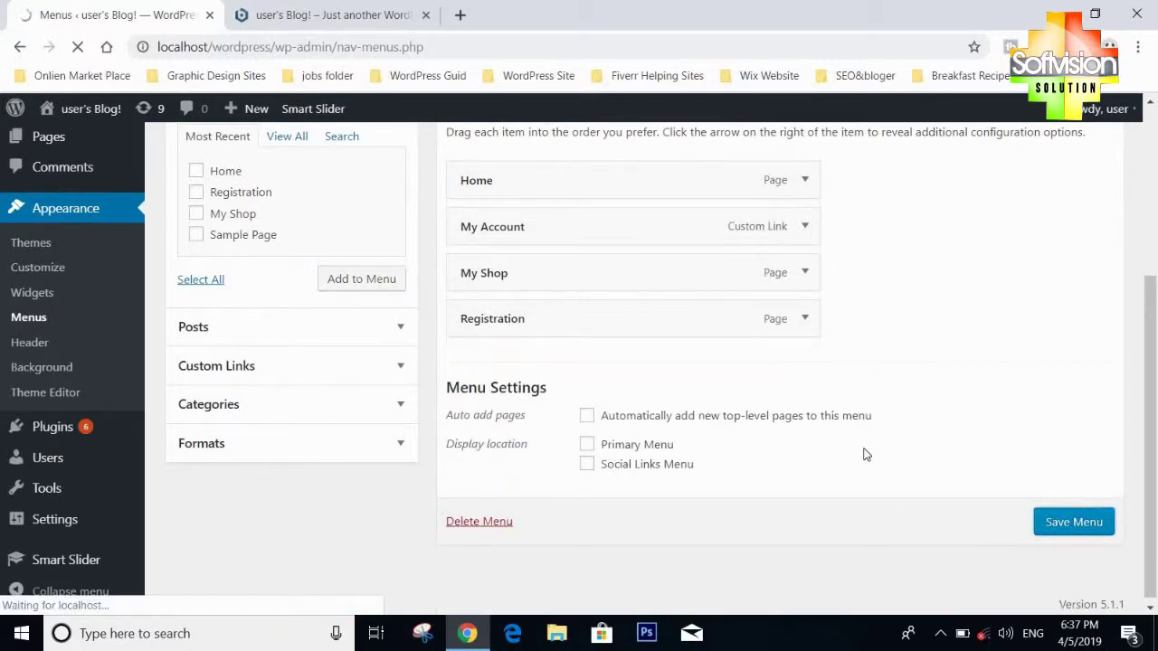
Step: Assign Main Menu to the Primary Menu display location and save the menu
scroll(811, 388, "down", 3)
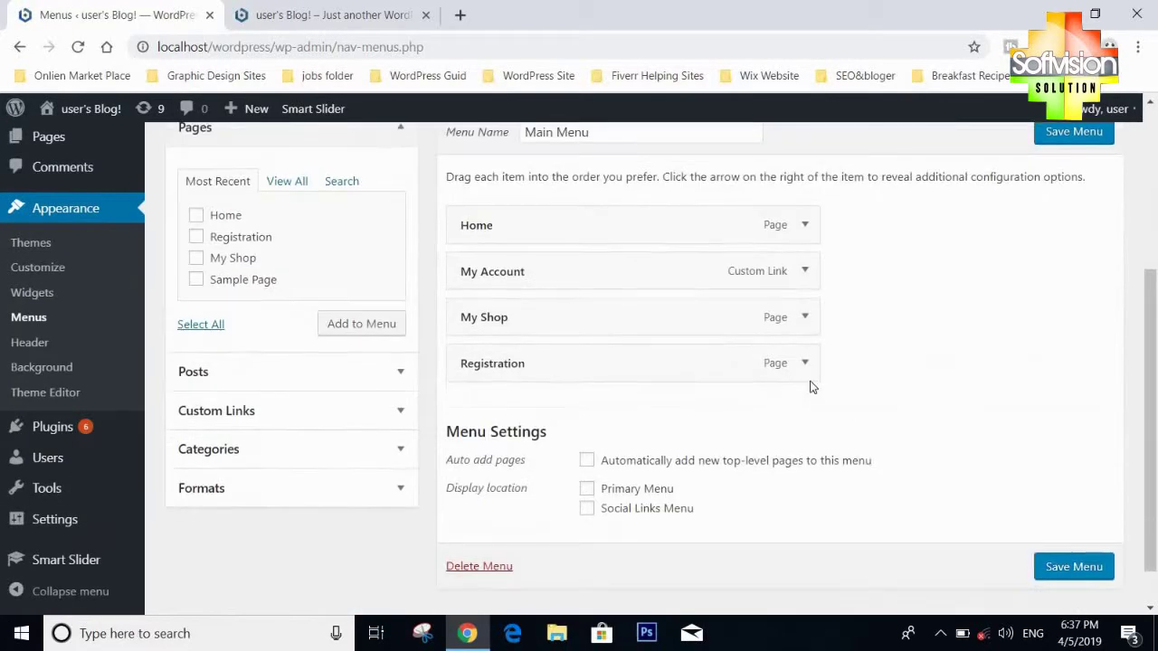
scroll(811, 387, "down", 1)
left_click(590, 440)
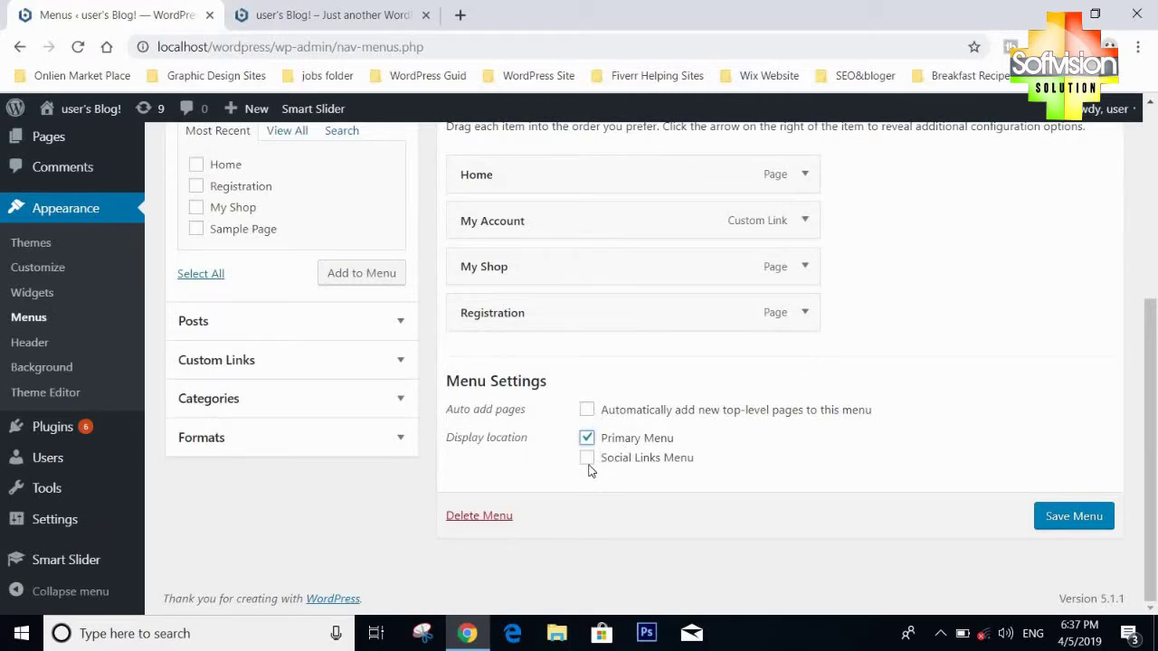
left_click(1048, 520)
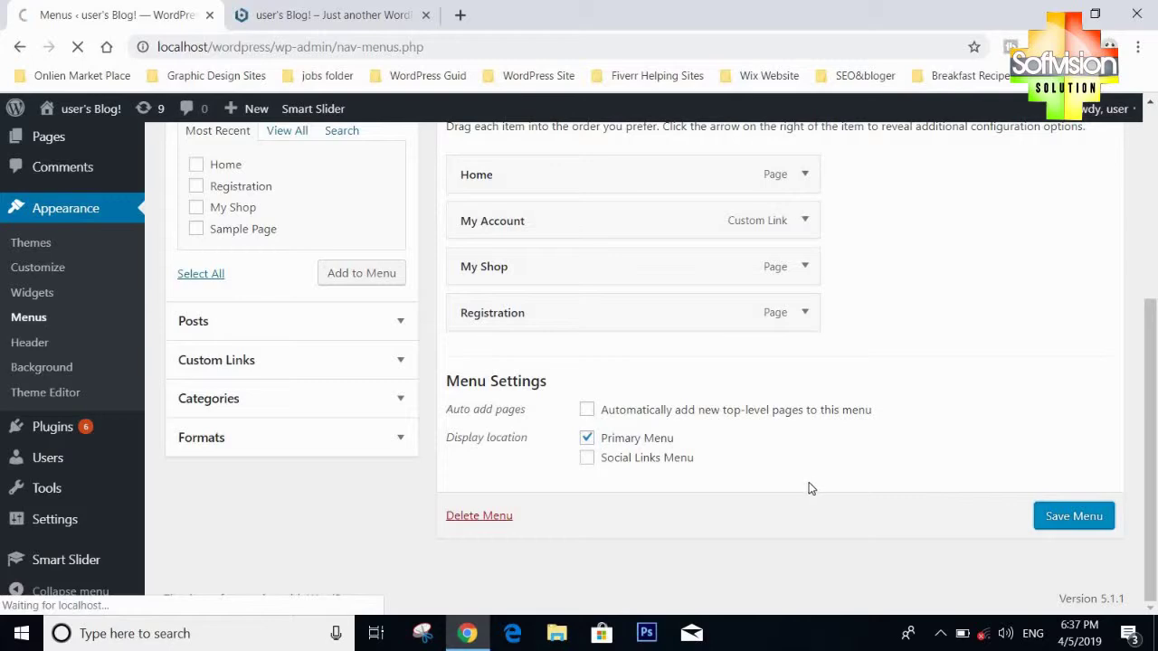
Step: Open the site's Reading settings
scroll(793, 452, "down", 3)
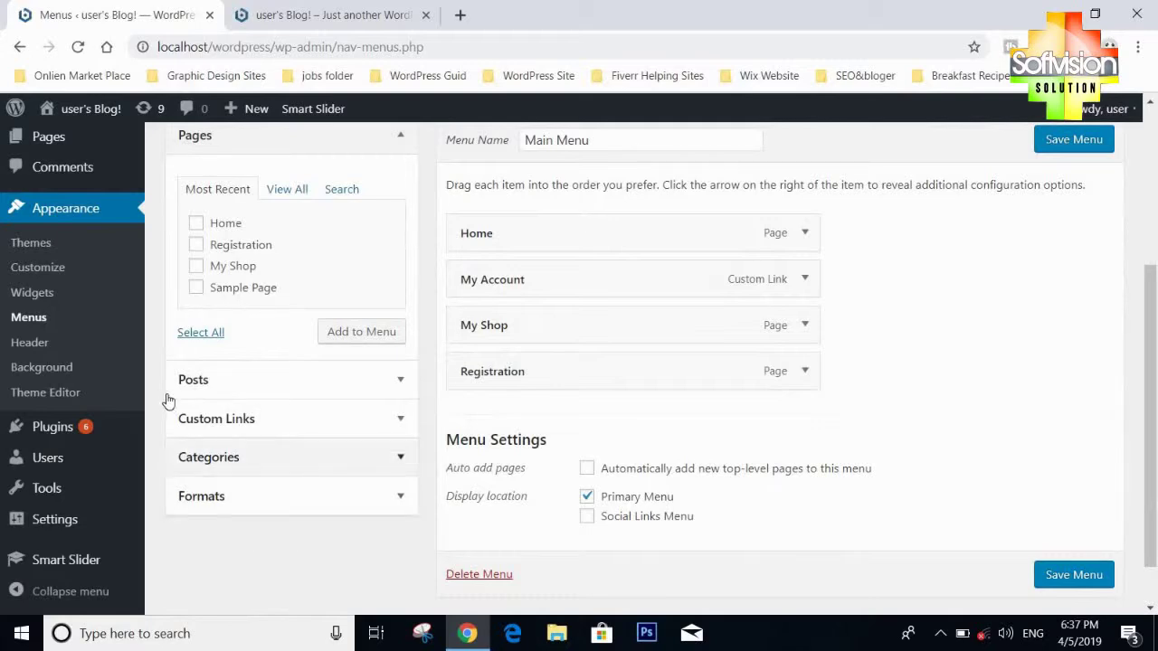
scroll(112, 321, "up", 1)
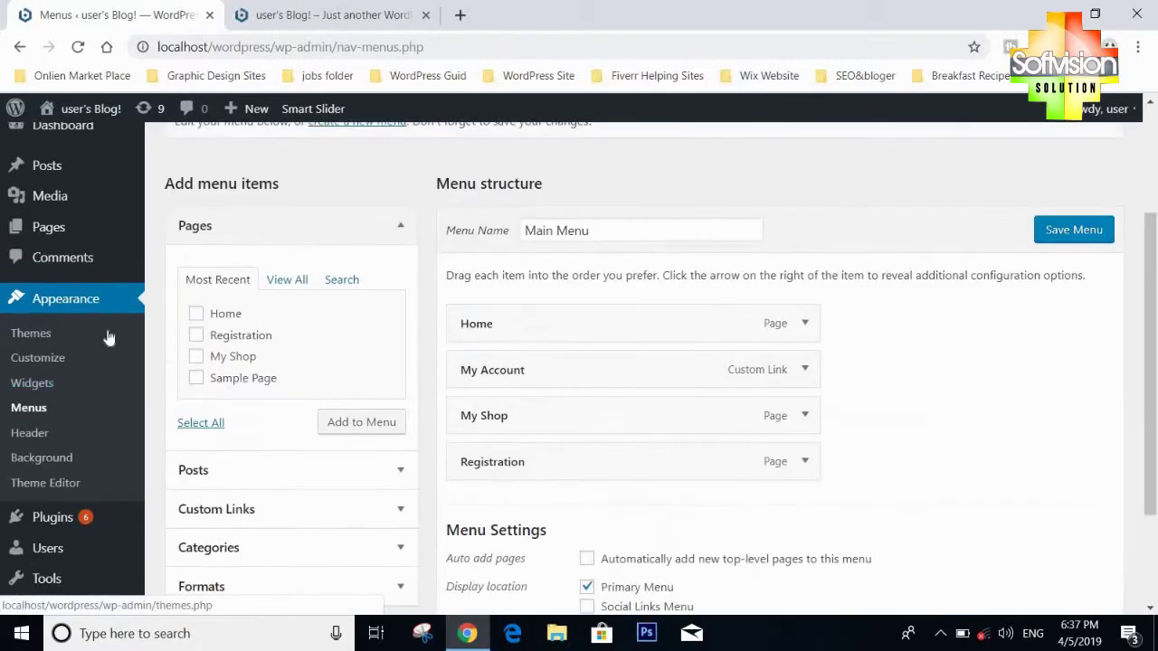
scroll(90, 312, "down", 2)
mouse_move(27, 526)
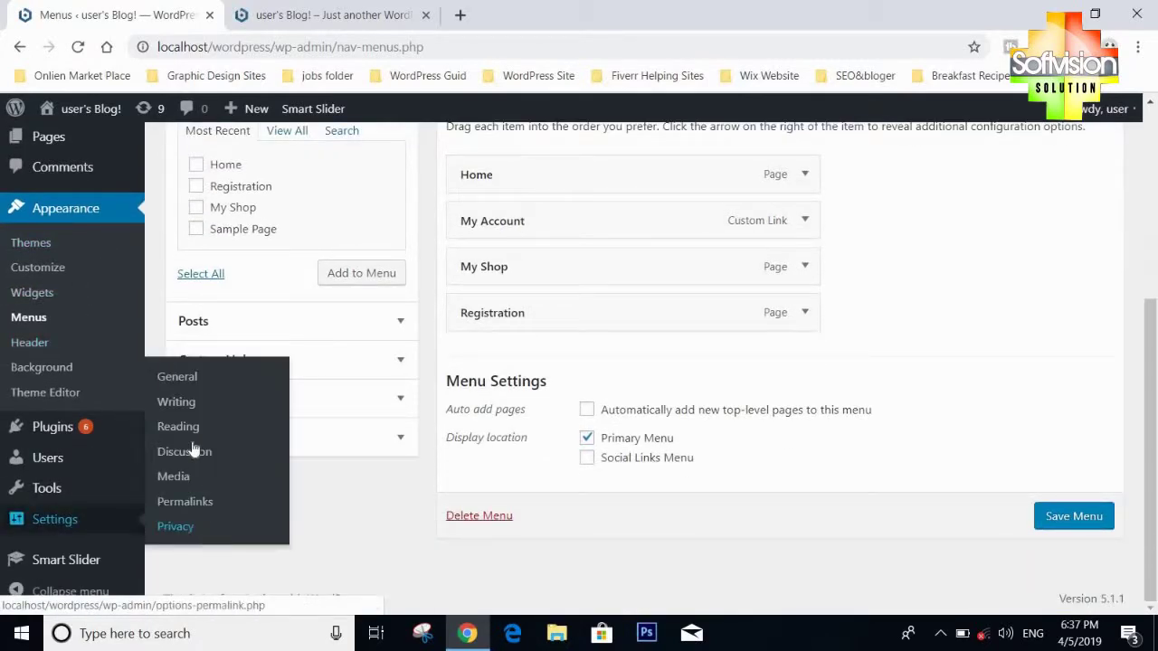
left_click(145, 522)
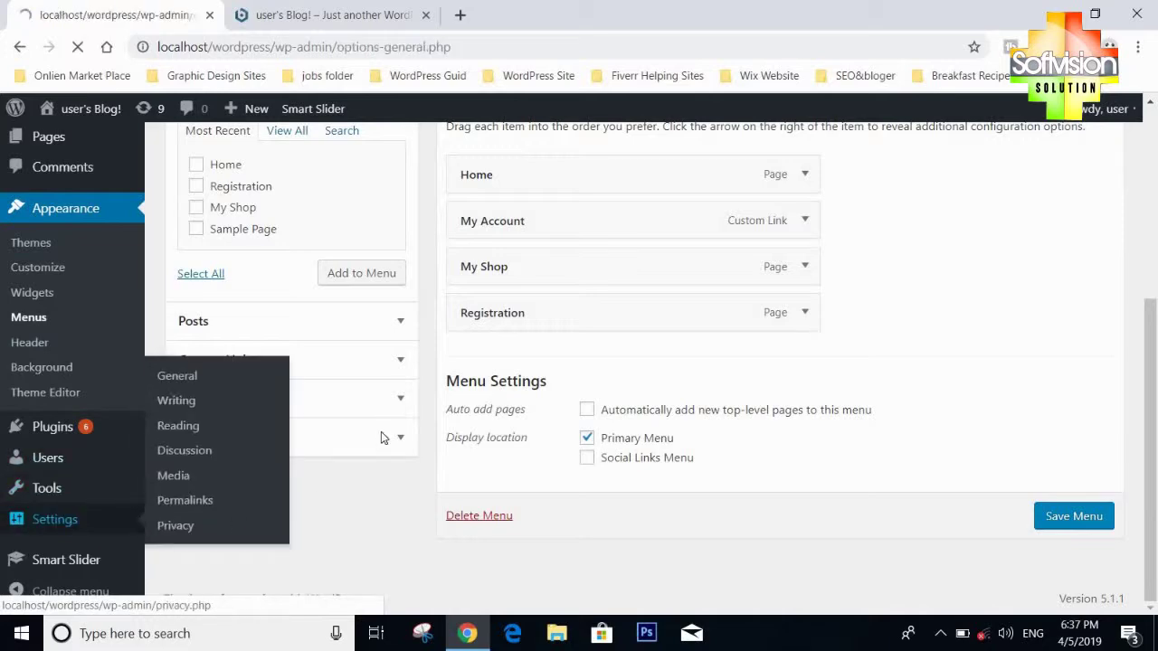
scroll(477, 336, "down", 4)
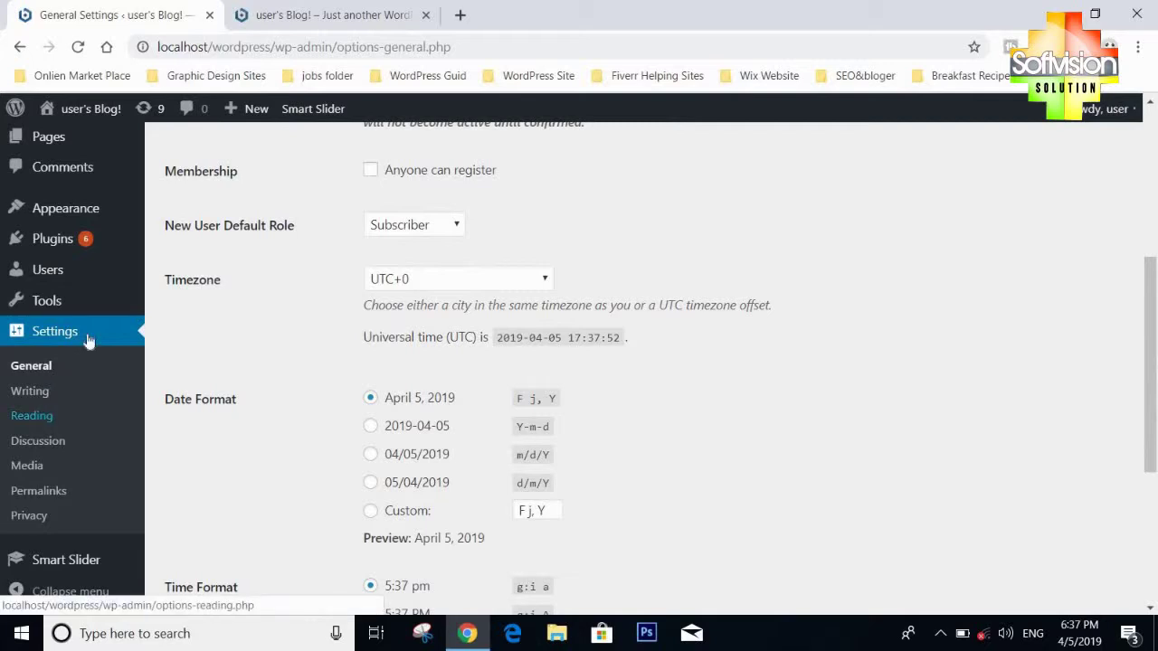
left_click(39, 395)
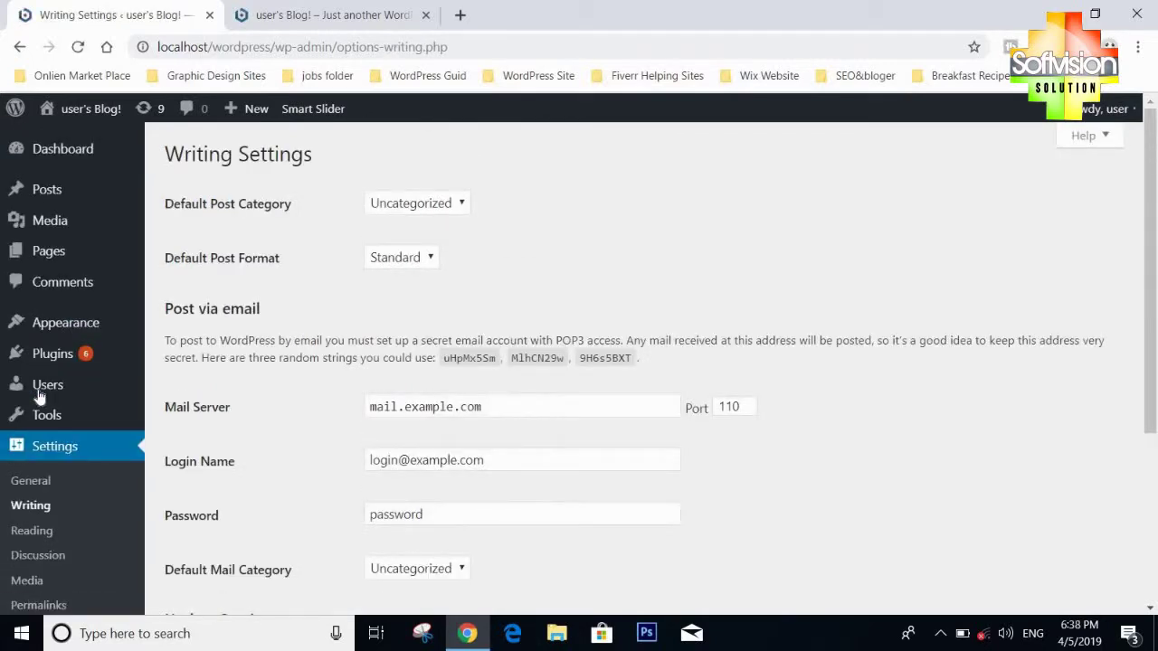
scroll(41, 398, "down", 3)
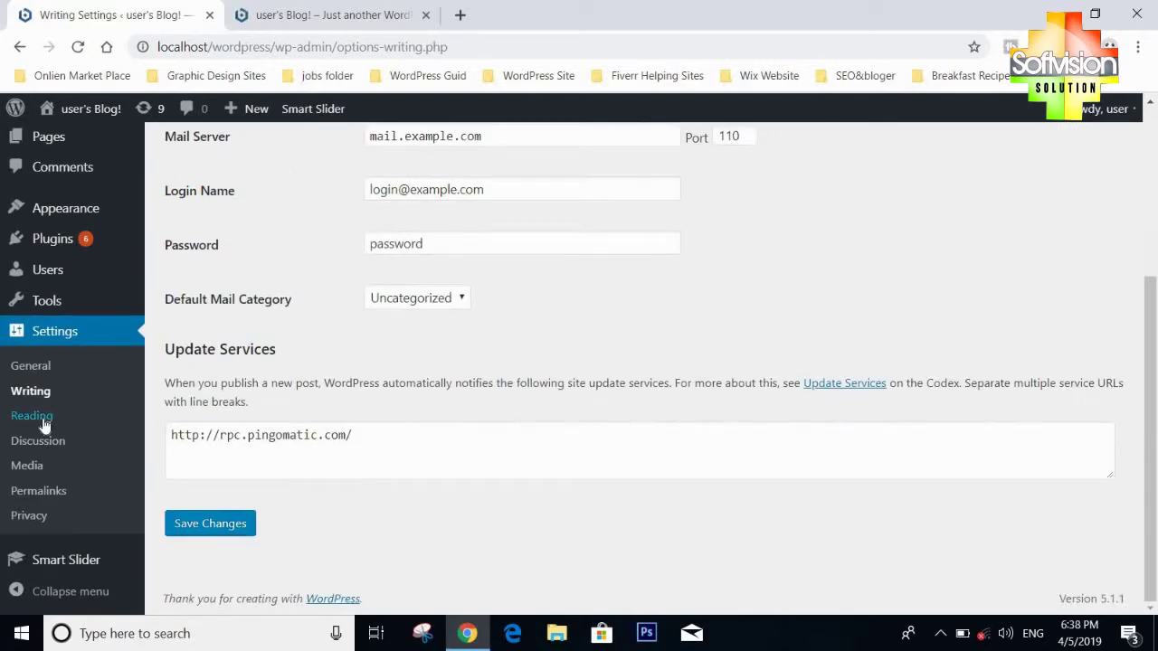
left_click(50, 422)
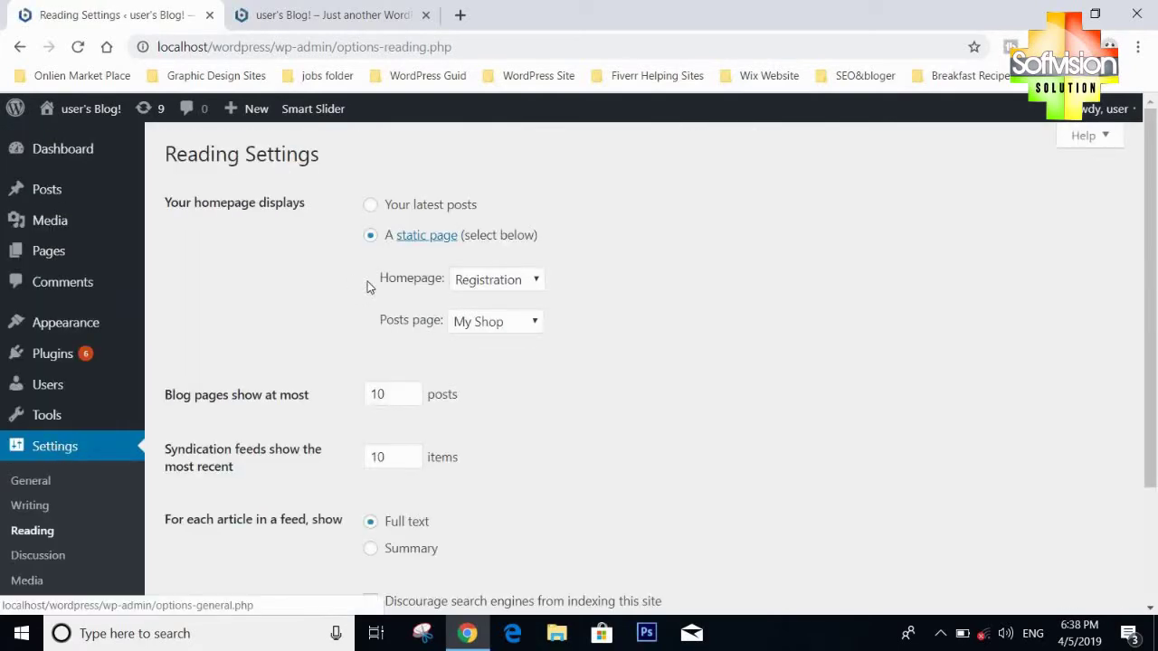
Step: Set the static homepage to Home with My Shop as the posts page, and save the reading settings
left_click(496, 283)
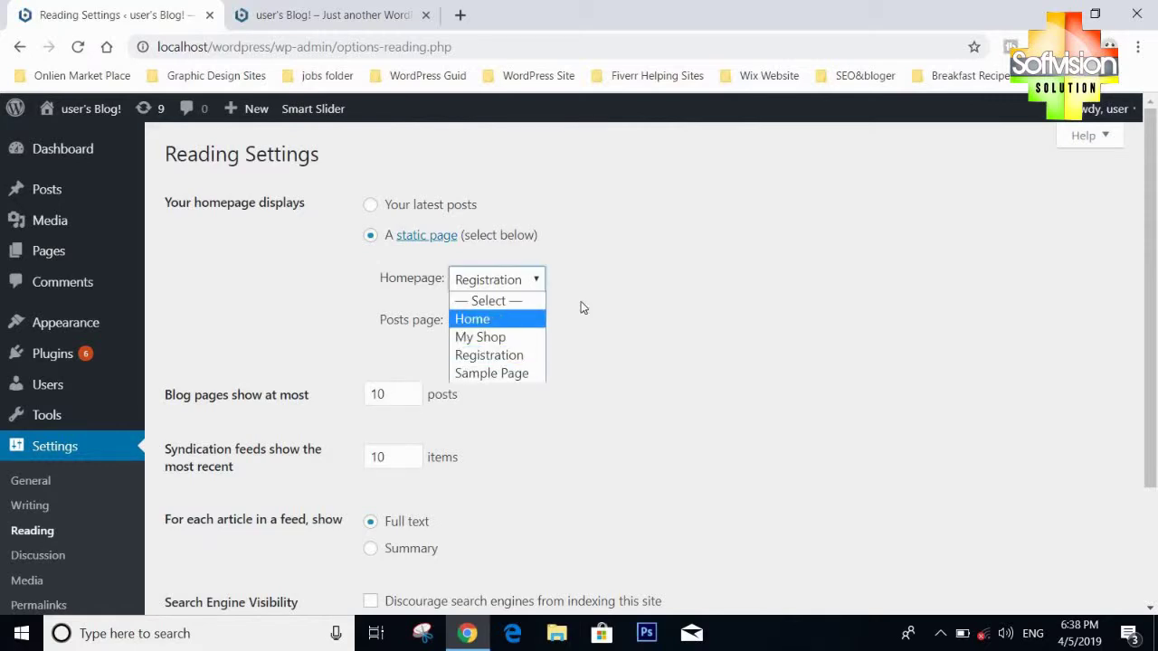
left_click(624, 297)
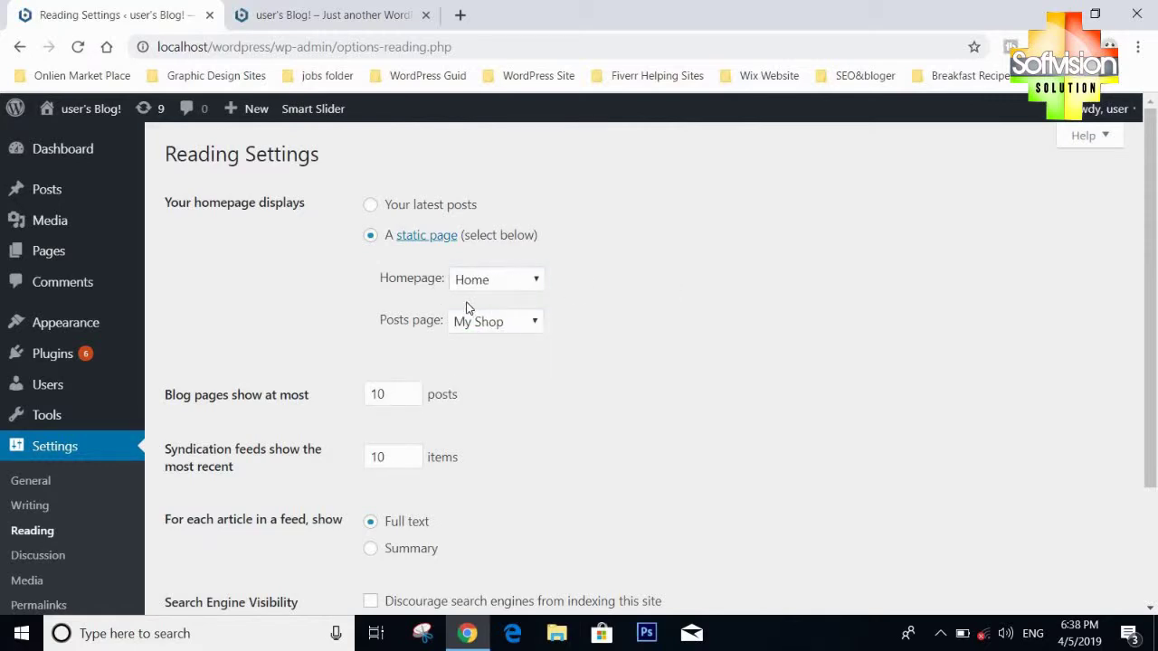
left_click(518, 328)
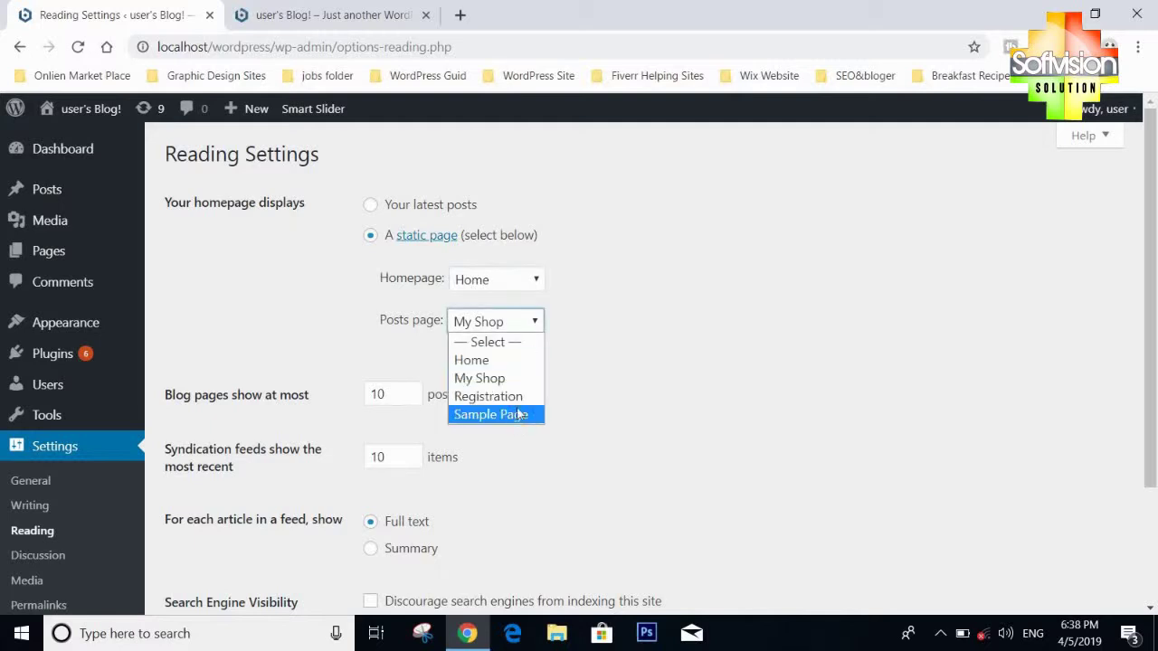
left_click(518, 378)
left_click(628, 318)
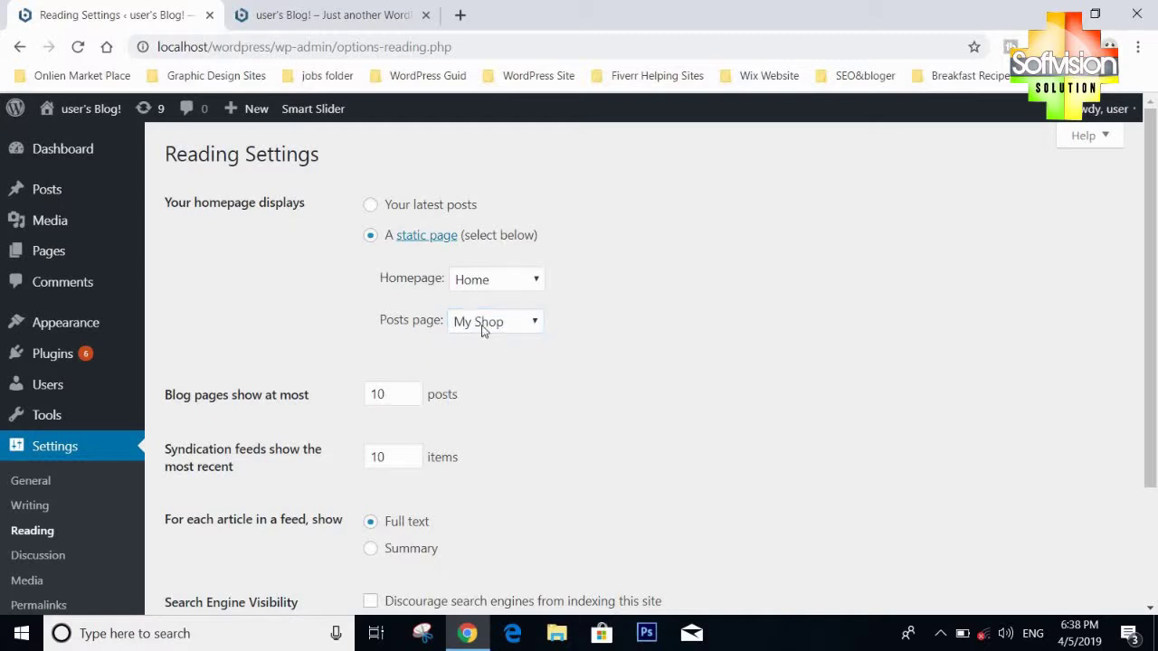
scroll(435, 385, "down", 3)
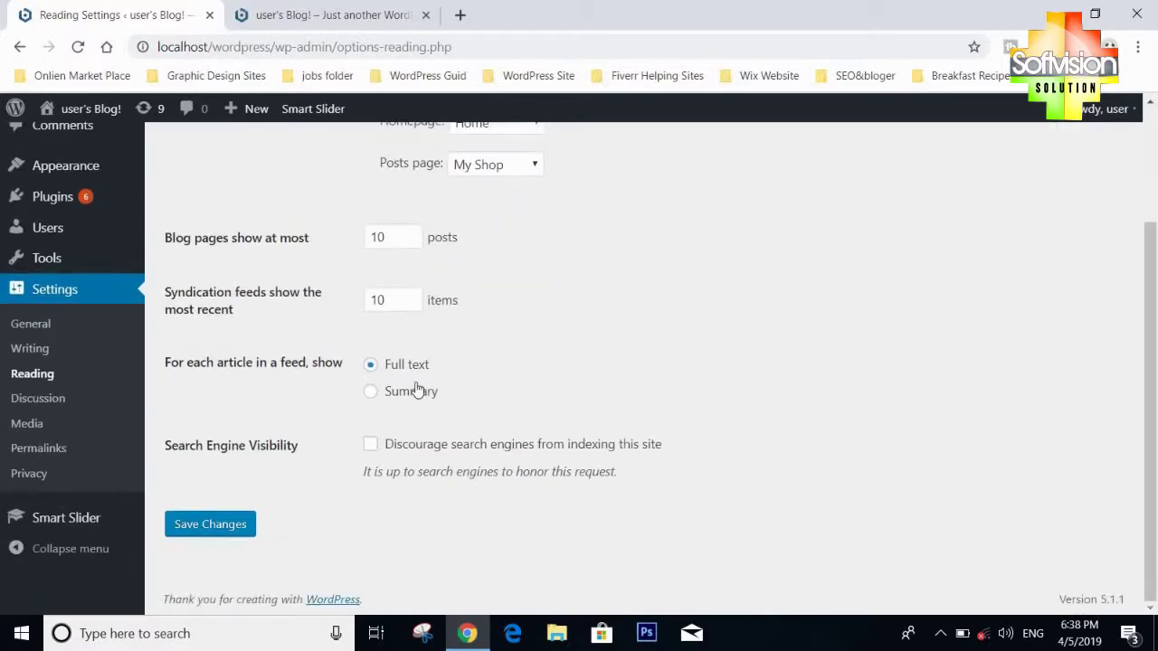
left_click(237, 525)
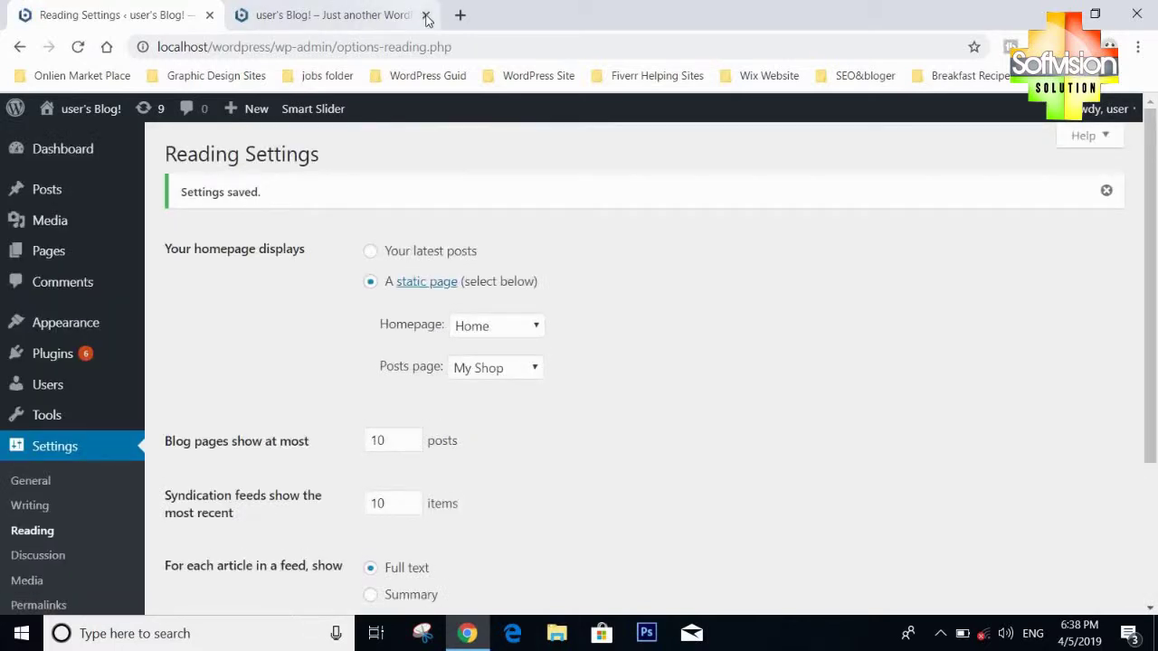
Step: Reload the site's front page to check the homepage and its navigation menu
left_click(325, 14)
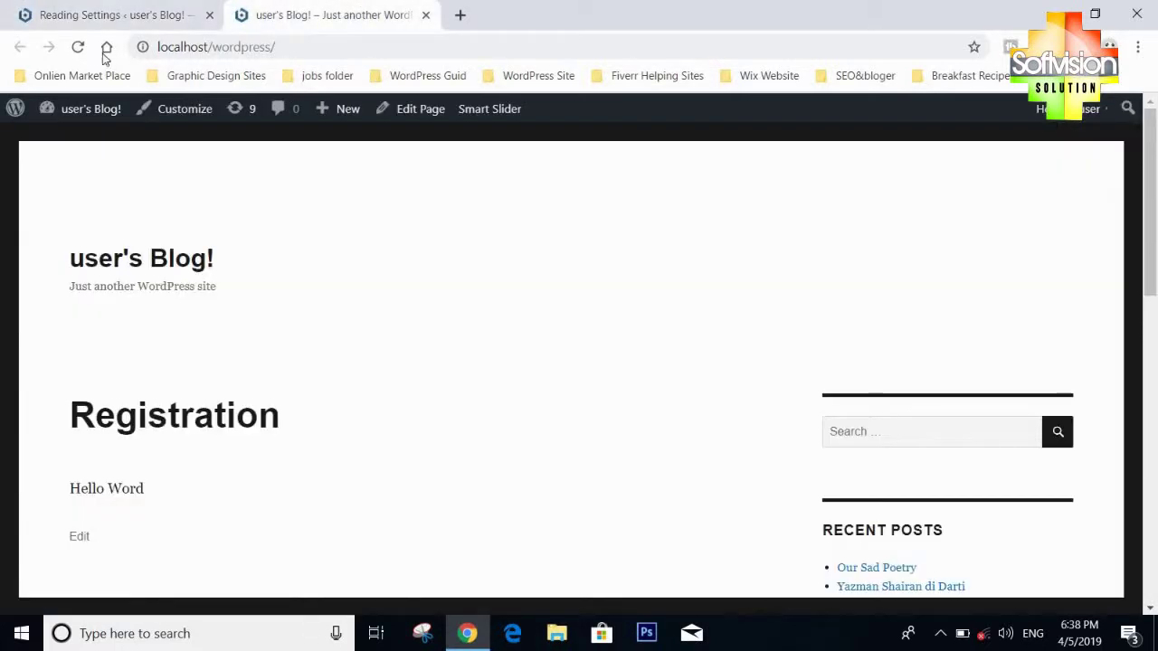
left_click(78, 46)
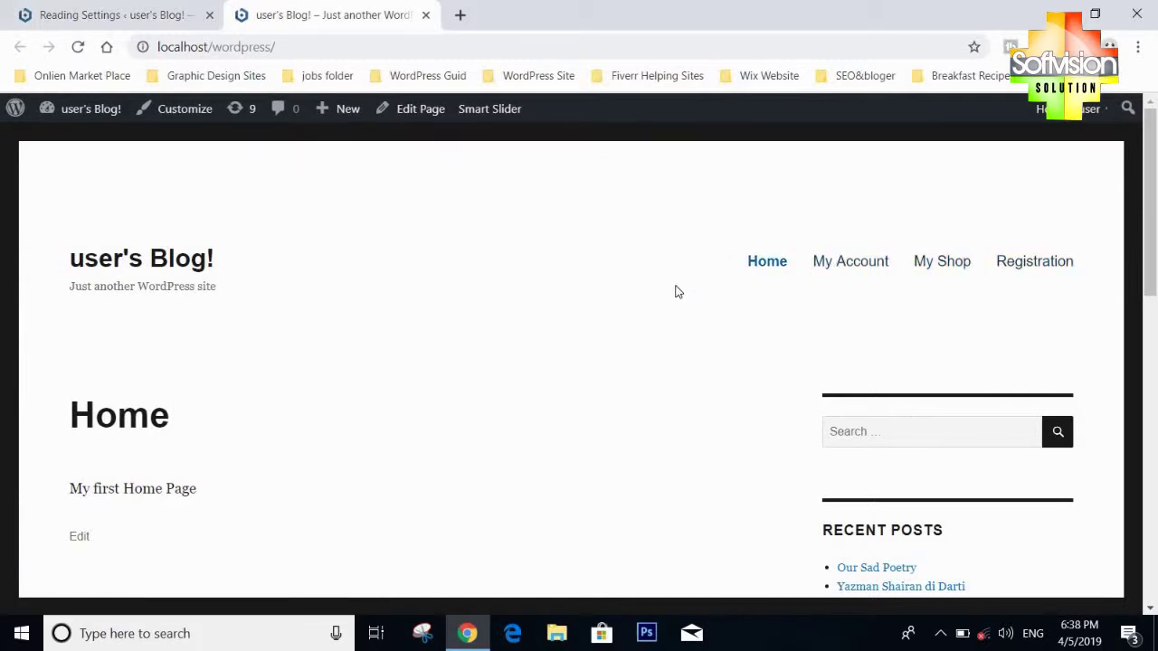
Step: Test the site's navigation menu by visiting Home, My Account and My Shop, ending on the Home page
left_click(768, 264)
left_click(850, 263)
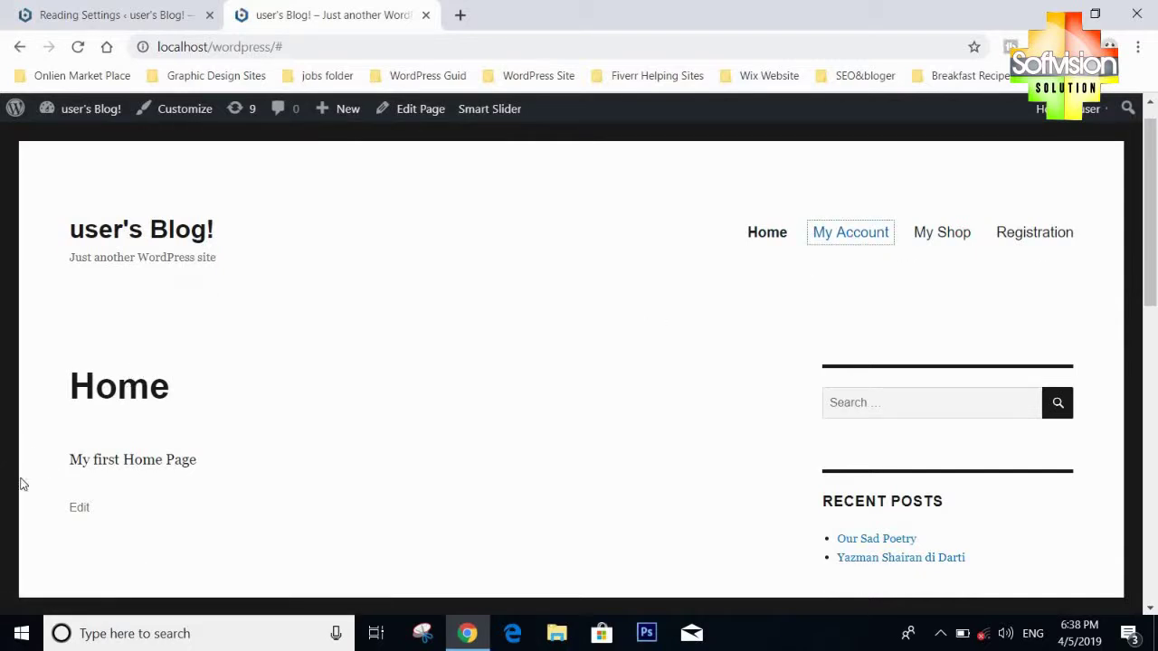
left_click(938, 251)
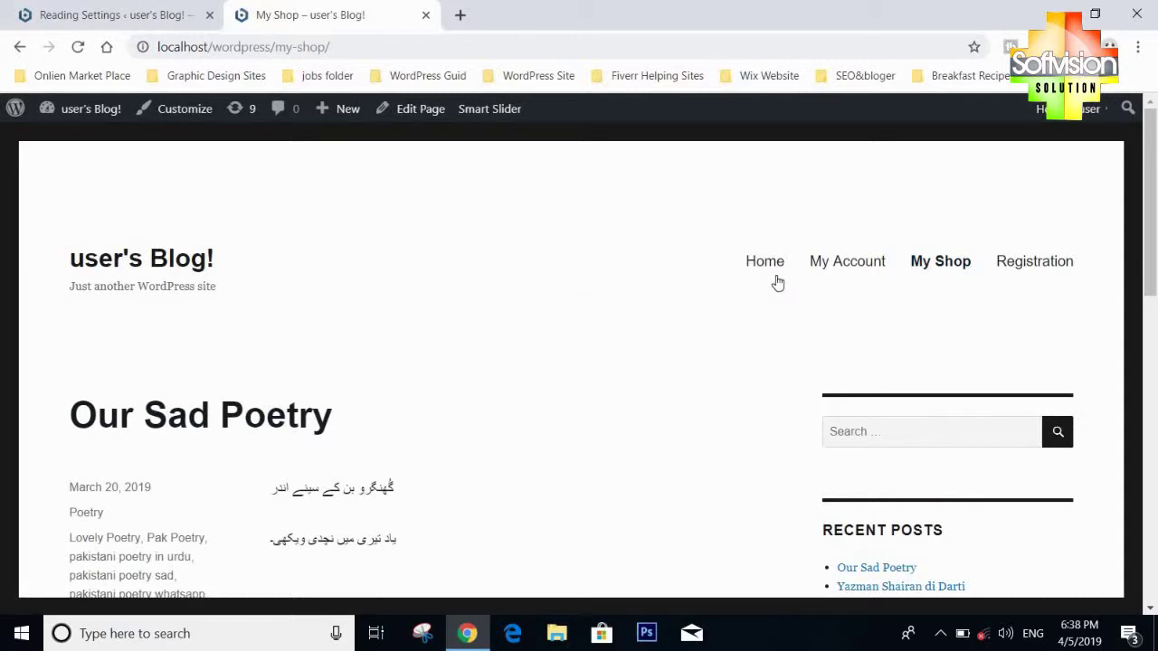
left_click(876, 262)
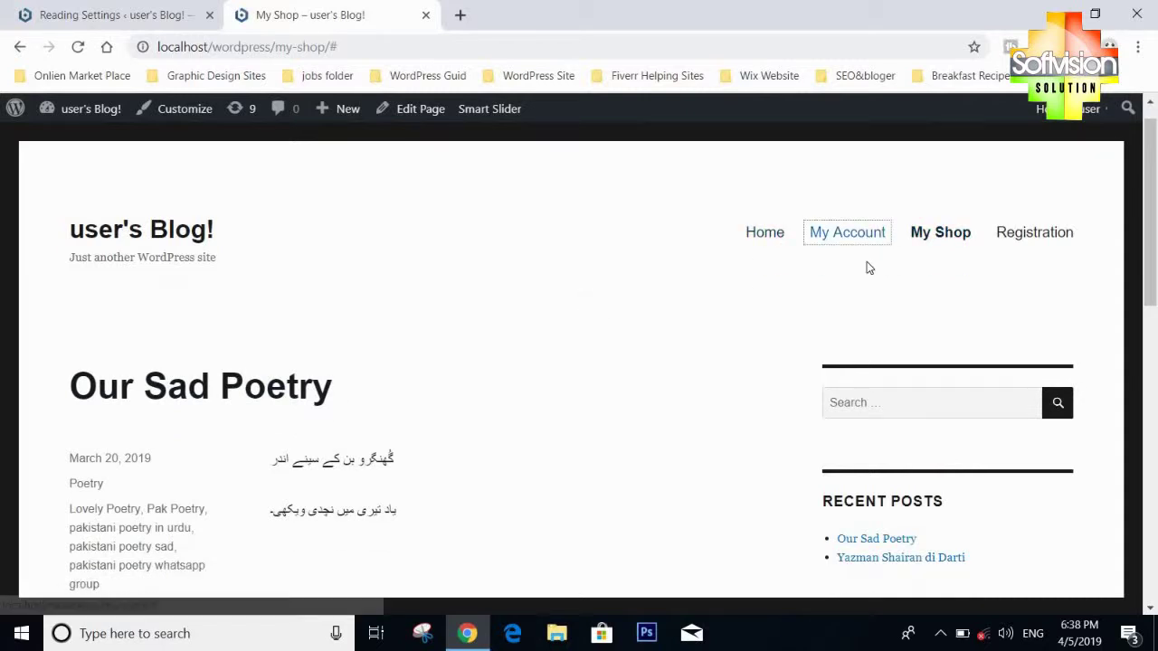
left_click(776, 240)
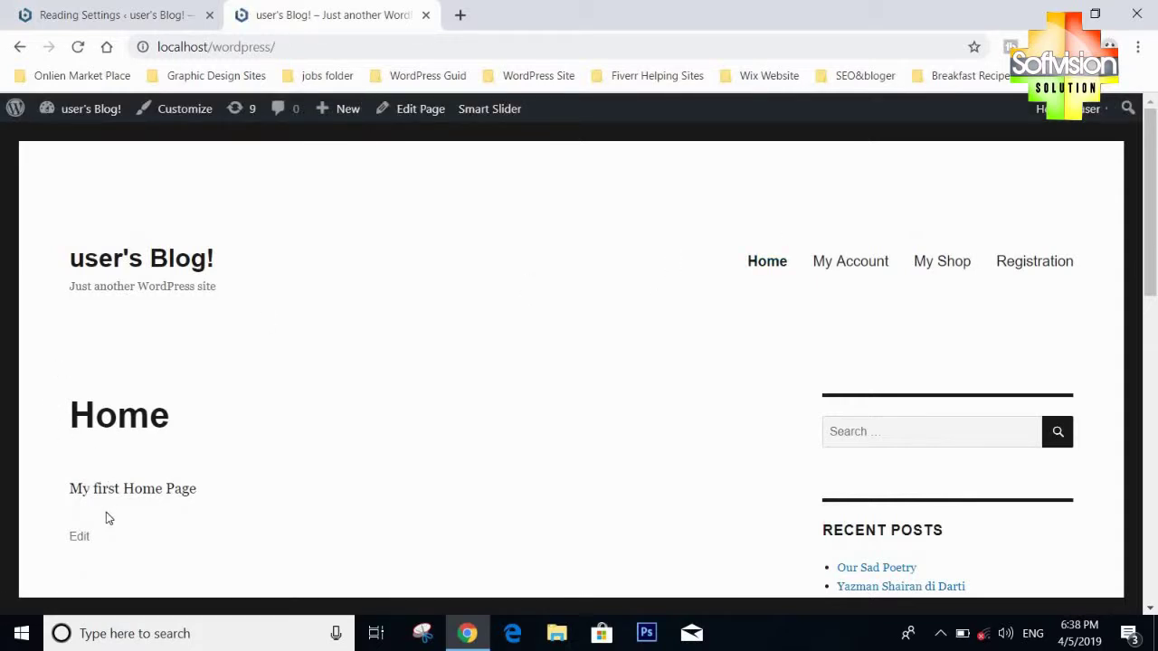
Step: Test the My Account, My Shop and Registration links in the site's navigation menu, and return to Home
left_click(823, 261)
left_click(868, 261)
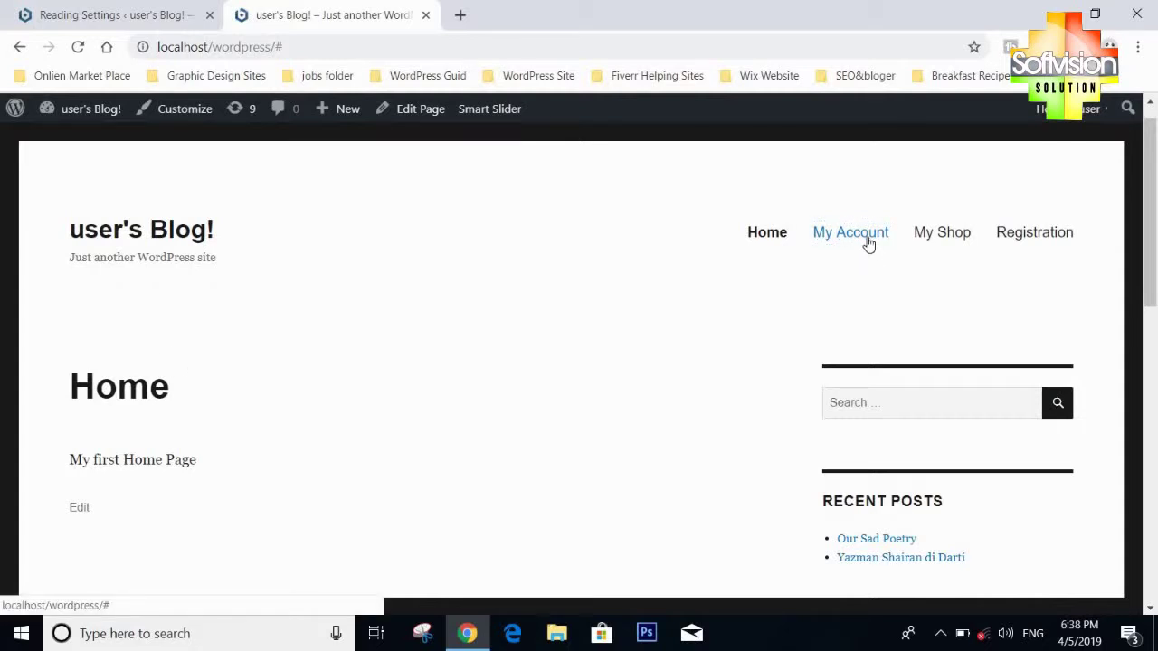
left_click(920, 235)
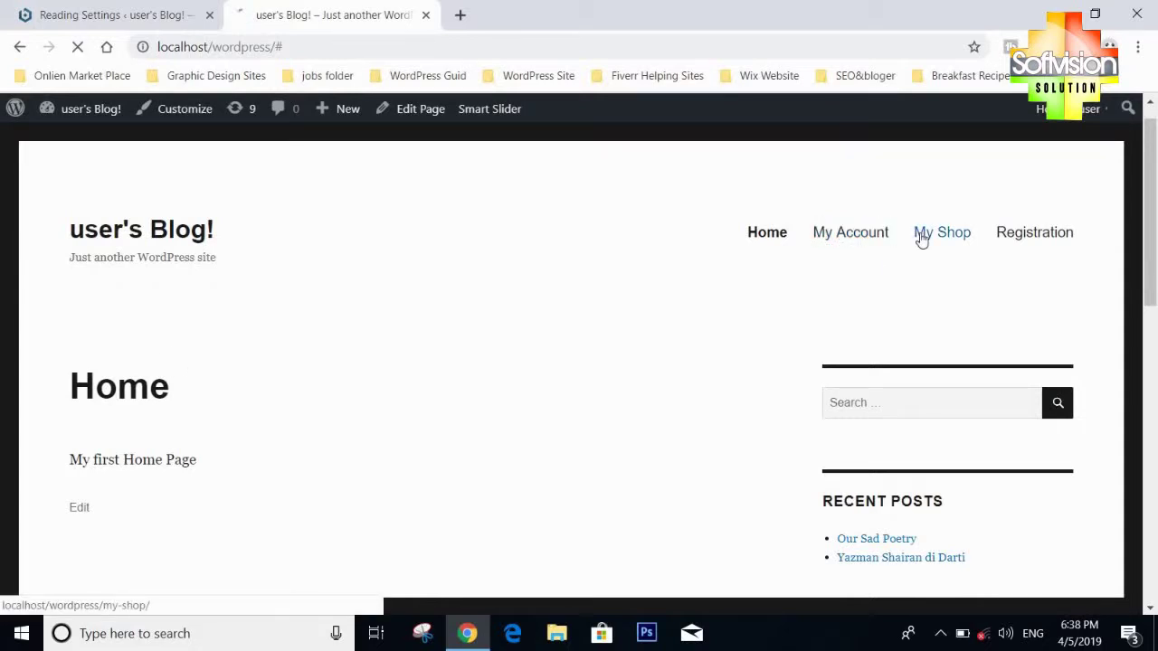
scroll(290, 425, "down", 1)
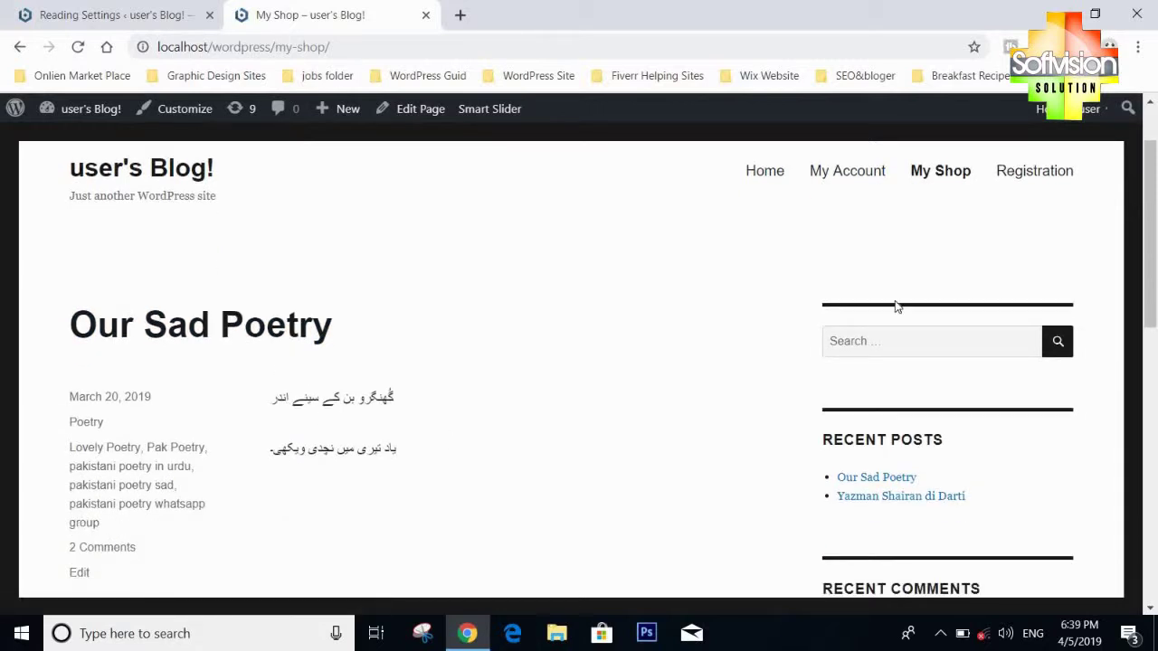
left_click(1002, 171)
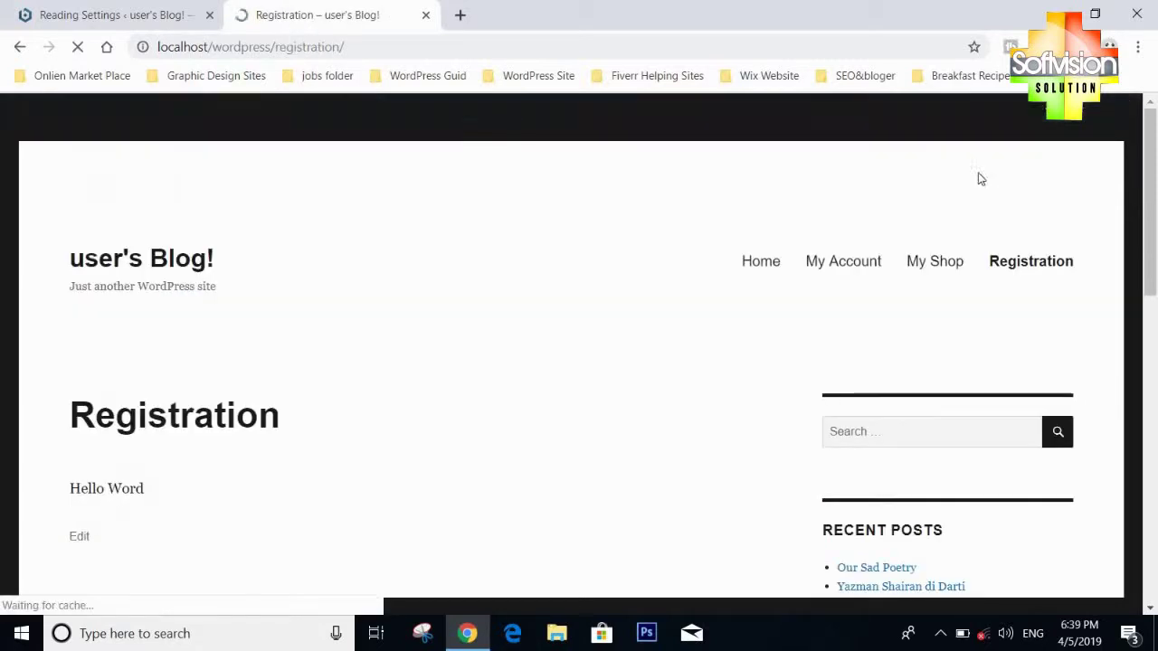
scroll(933, 196, "down", 1)
left_click(859, 173)
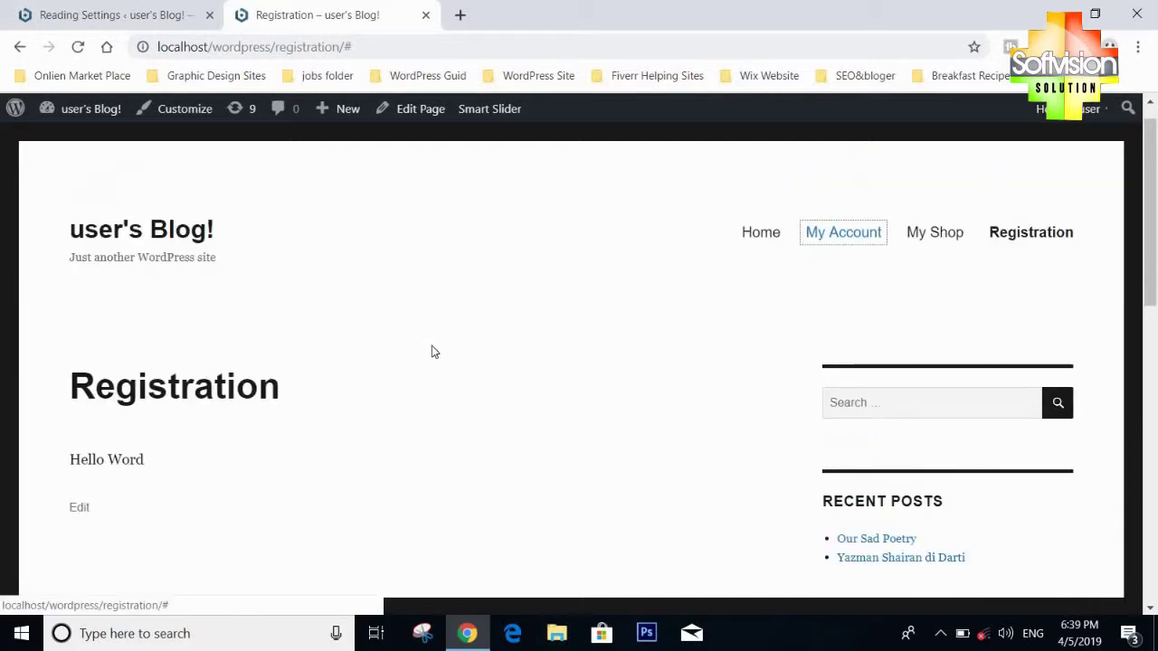
scroll(695, 323, "up", 1)
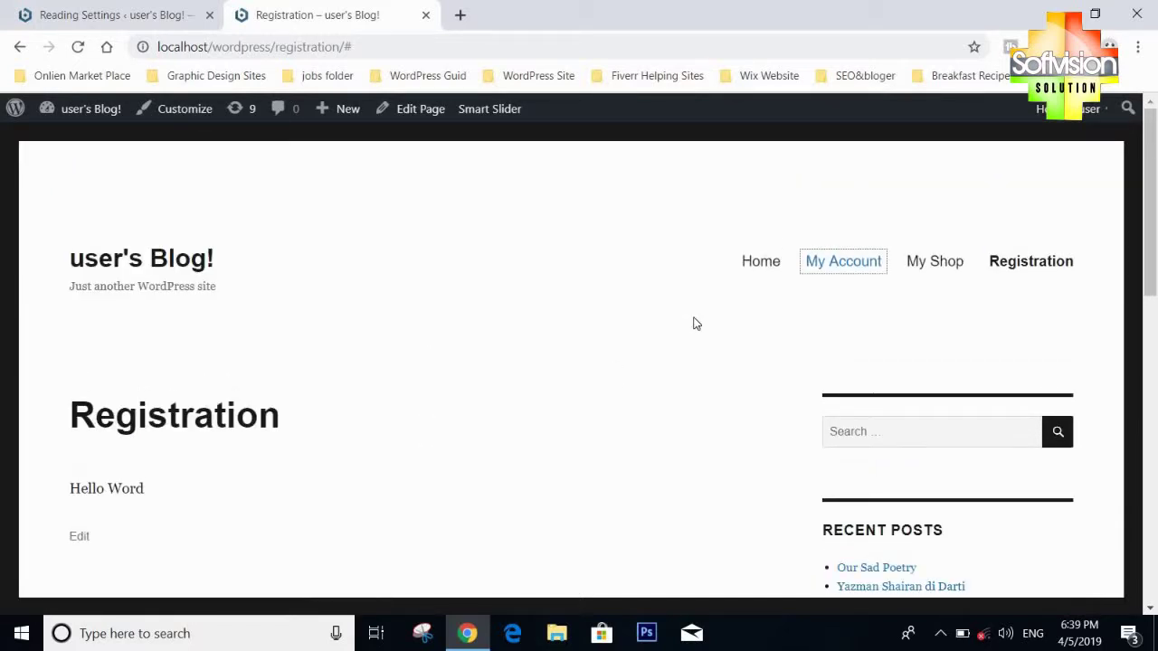
left_click(778, 261)
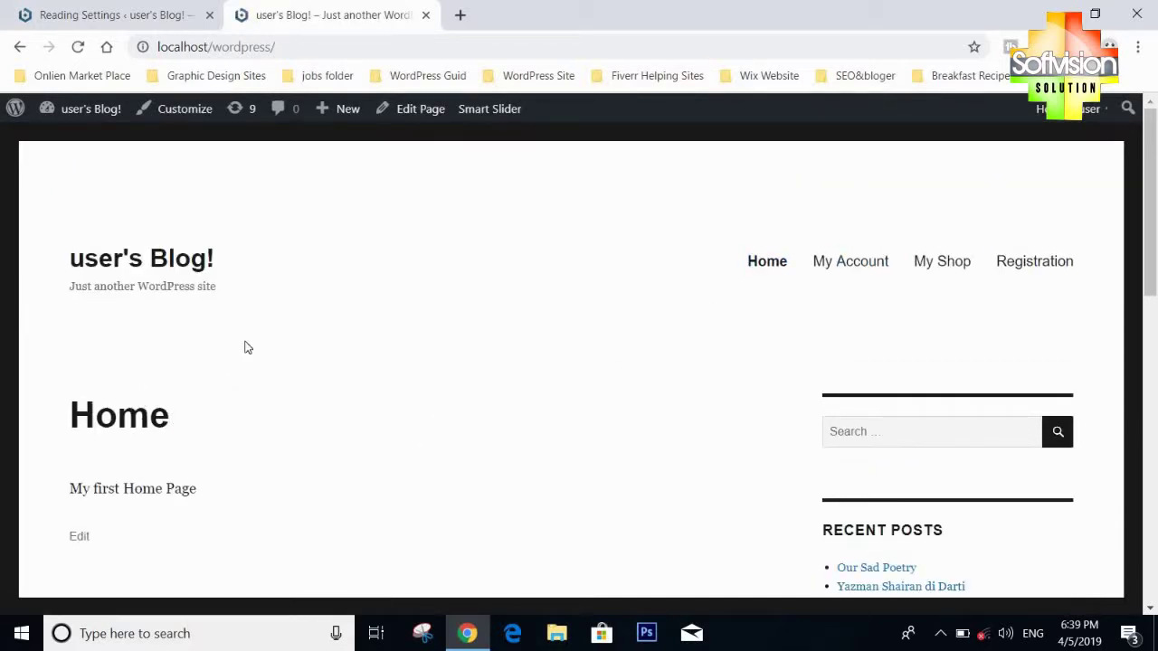
Step: Follow the My Account menu link from the Home page repeatedly and examine the page address it leads to
scroll(289, 398, "down", 2)
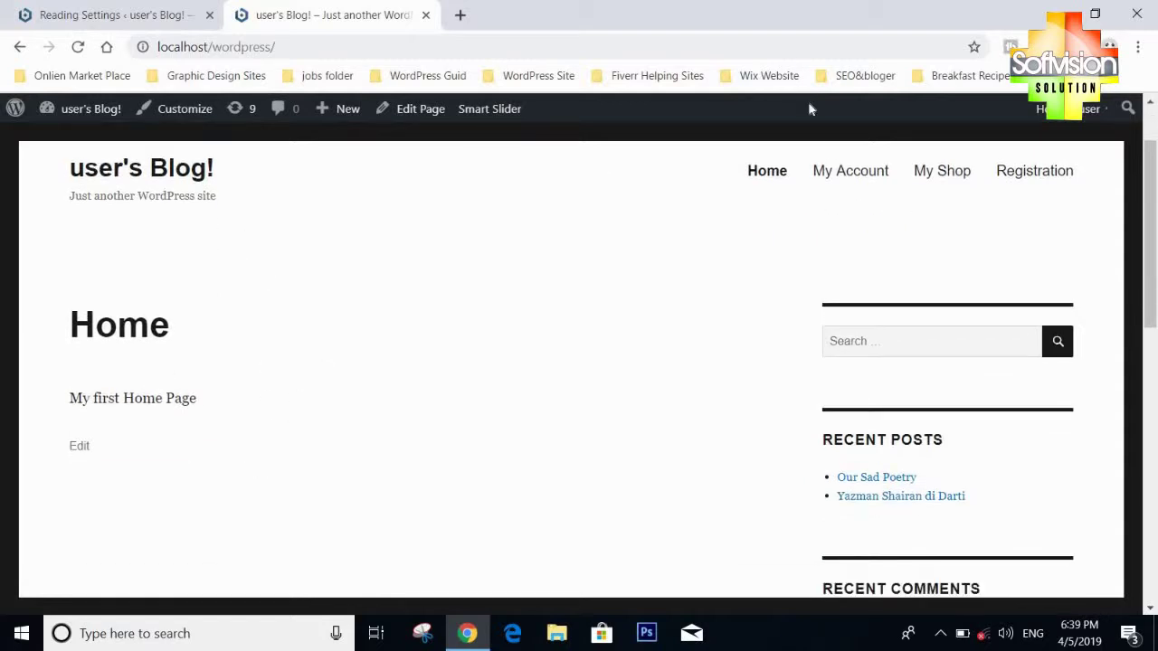
left_click(827, 172)
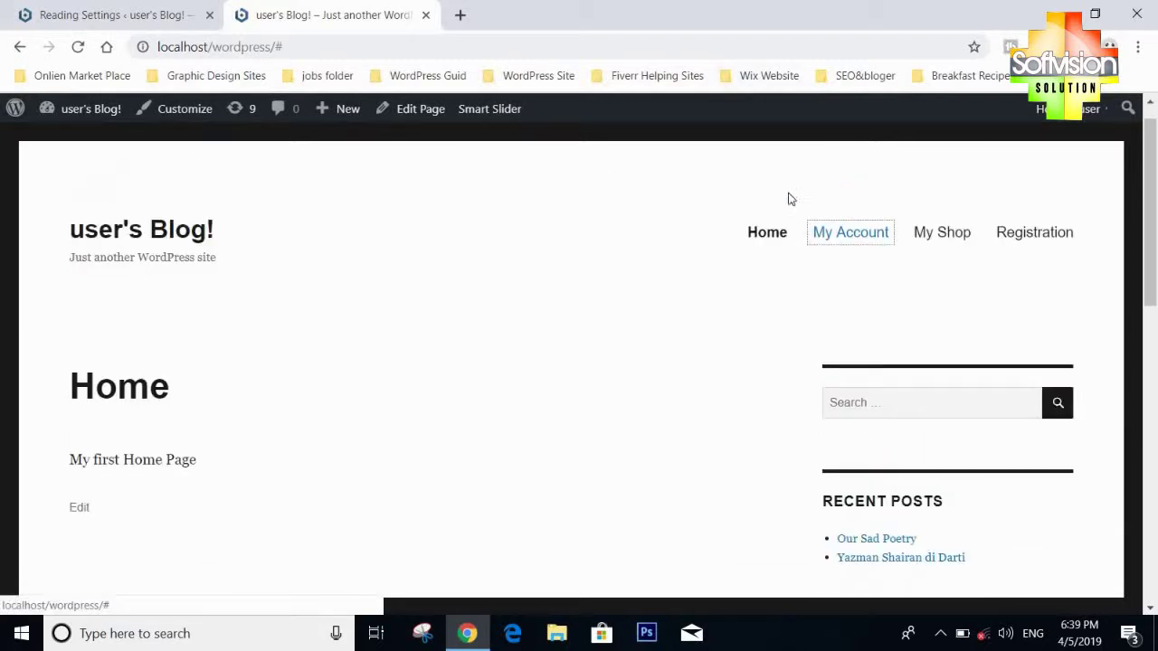
left_click(767, 237)
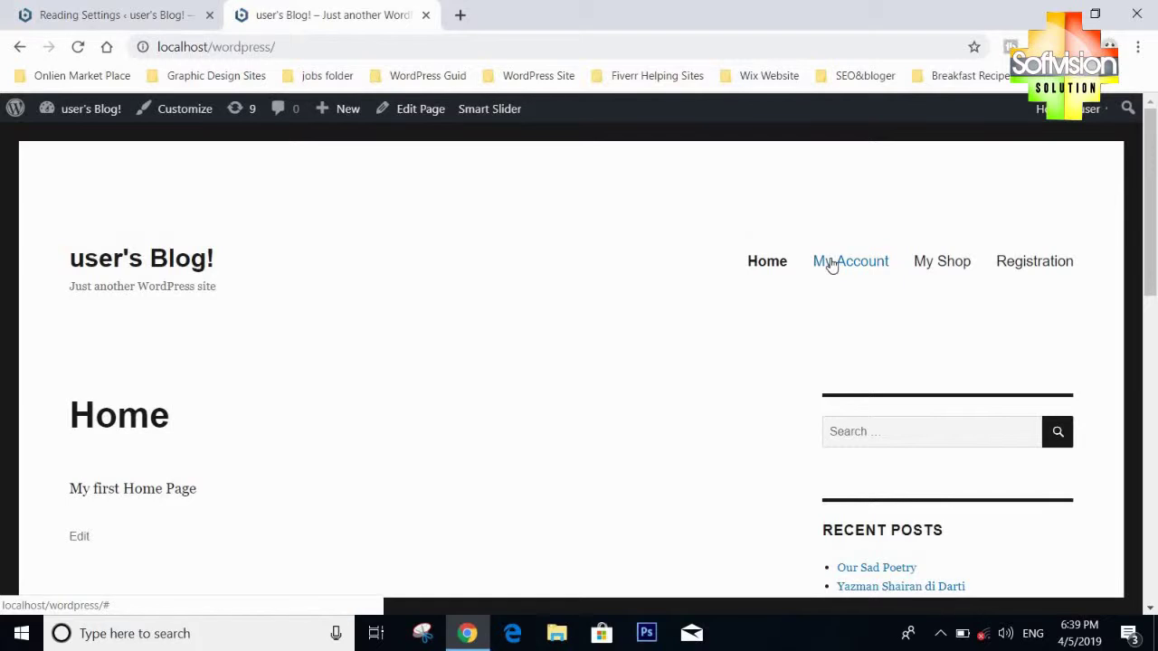
left_click(831, 262)
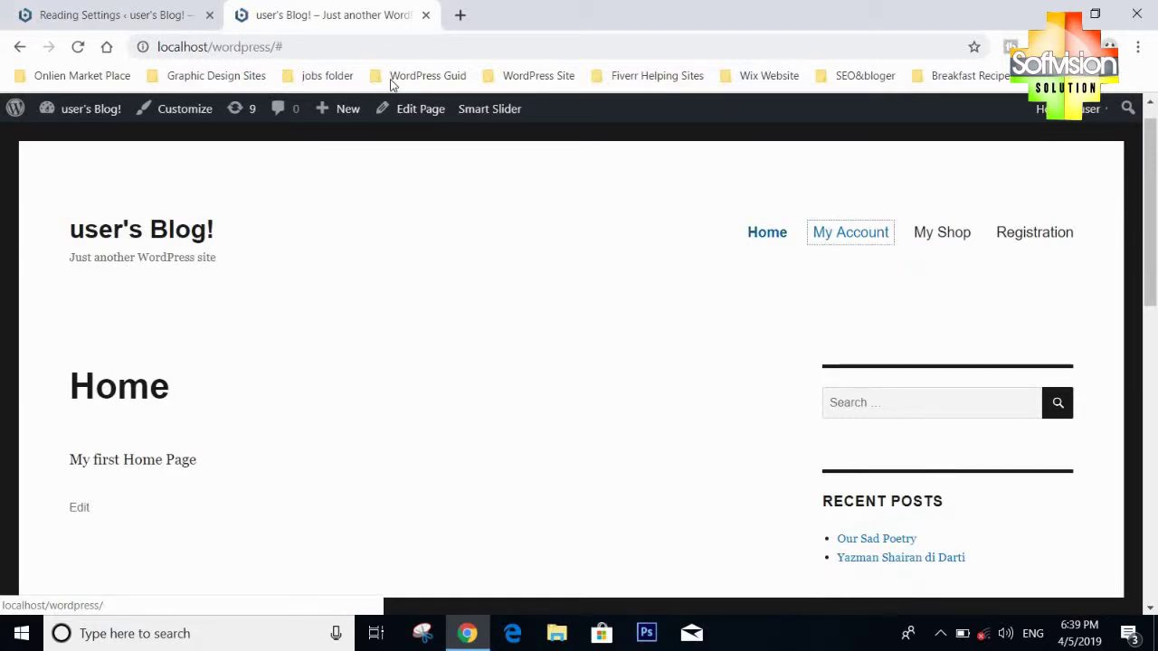
left_click(290, 46)
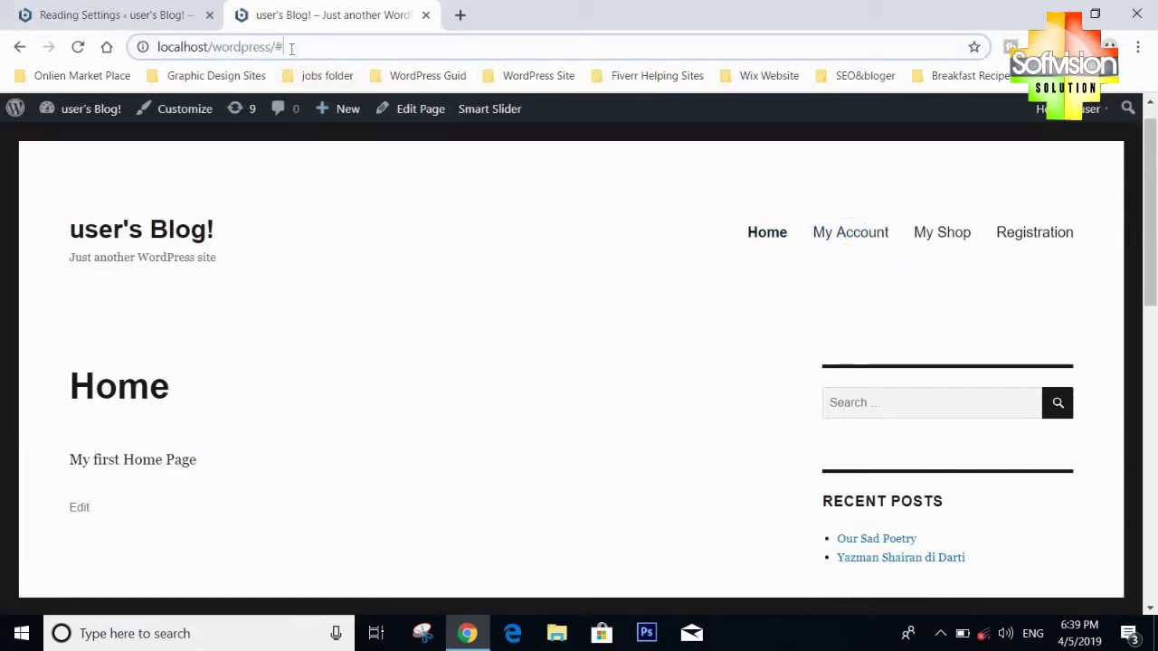
left_click(781, 234)
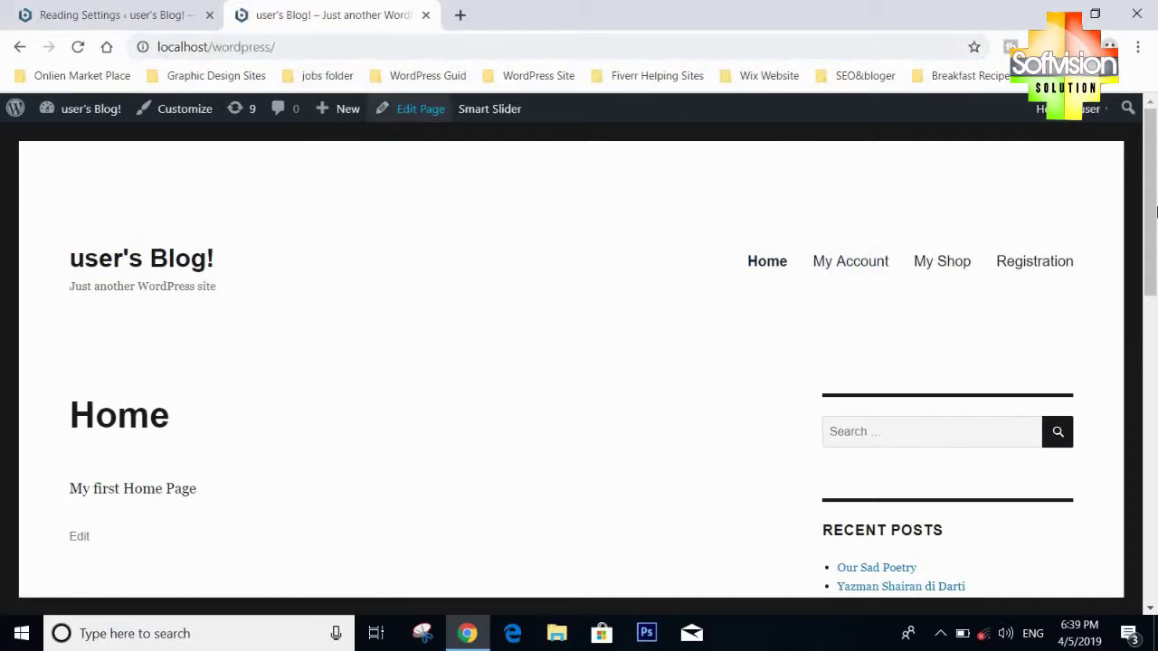
left_click(848, 264)
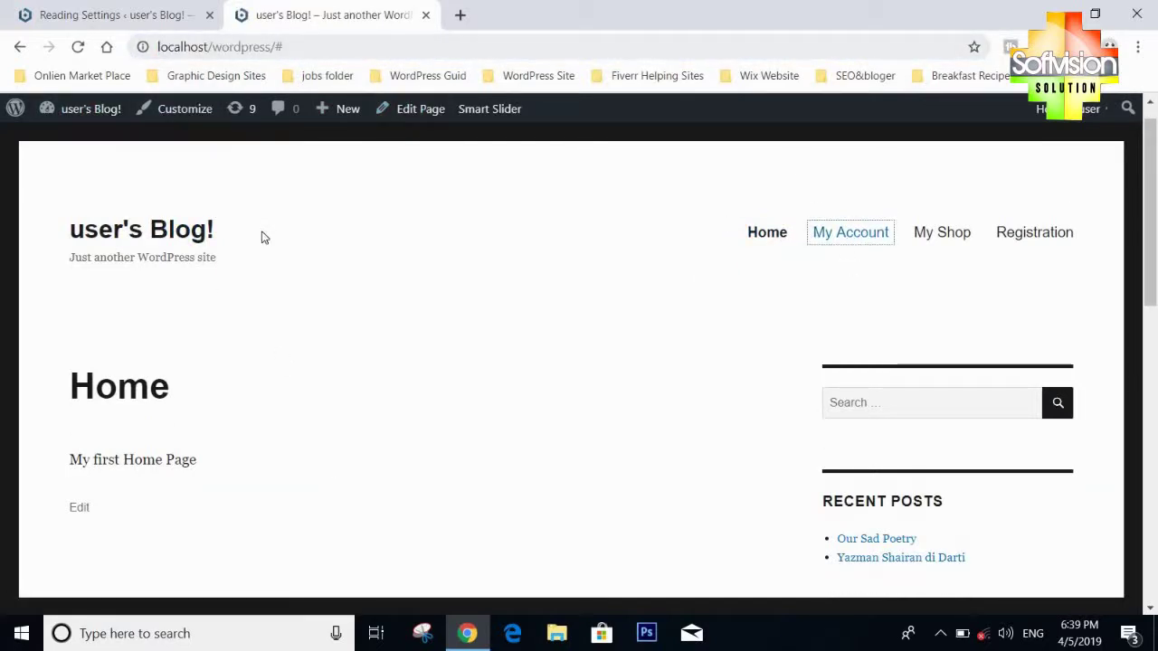
left_click(292, 49)
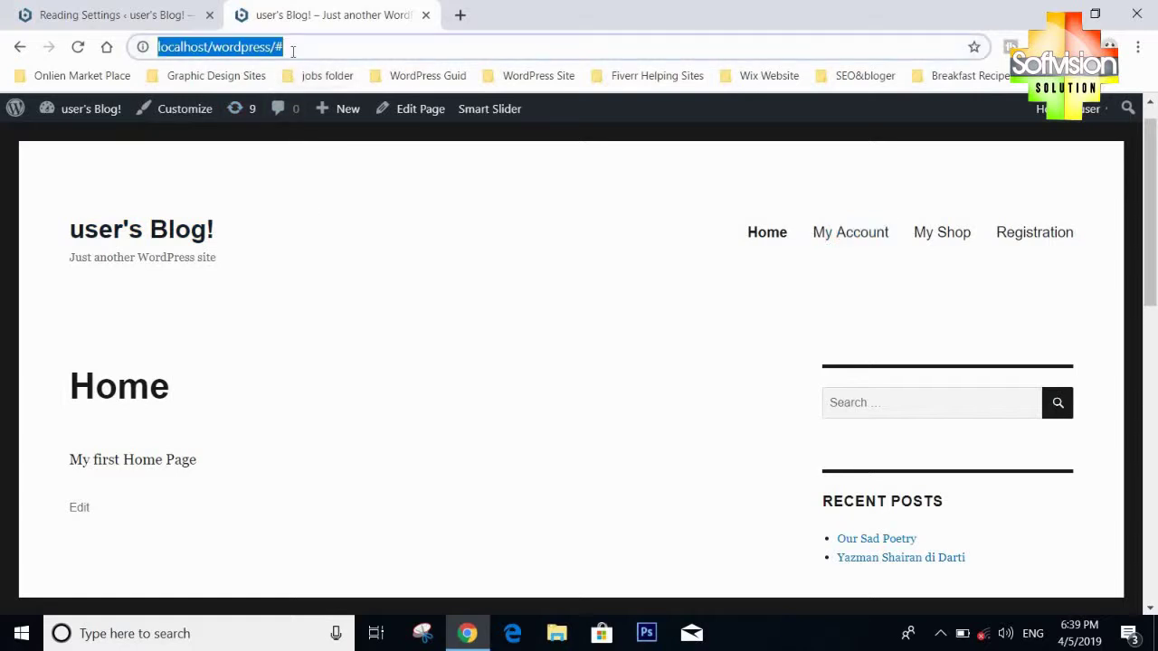
left_click(289, 50)
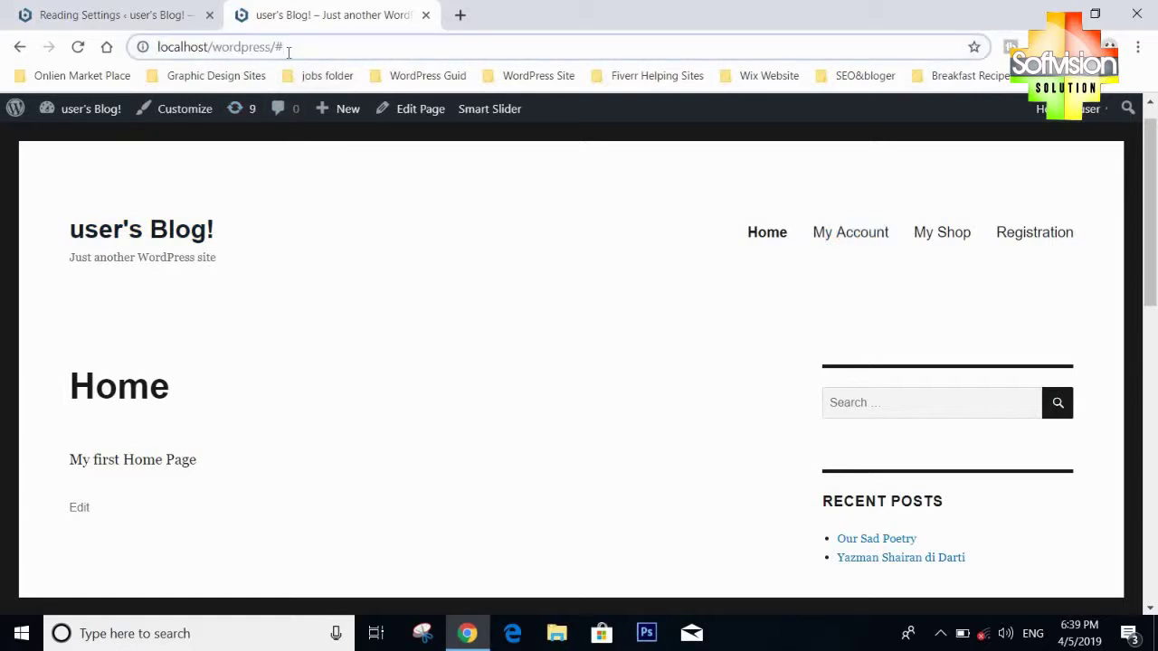
Step: Open the admin's Menus editor and expand the Custom Links section to examine its fields
left_click(168, 24)
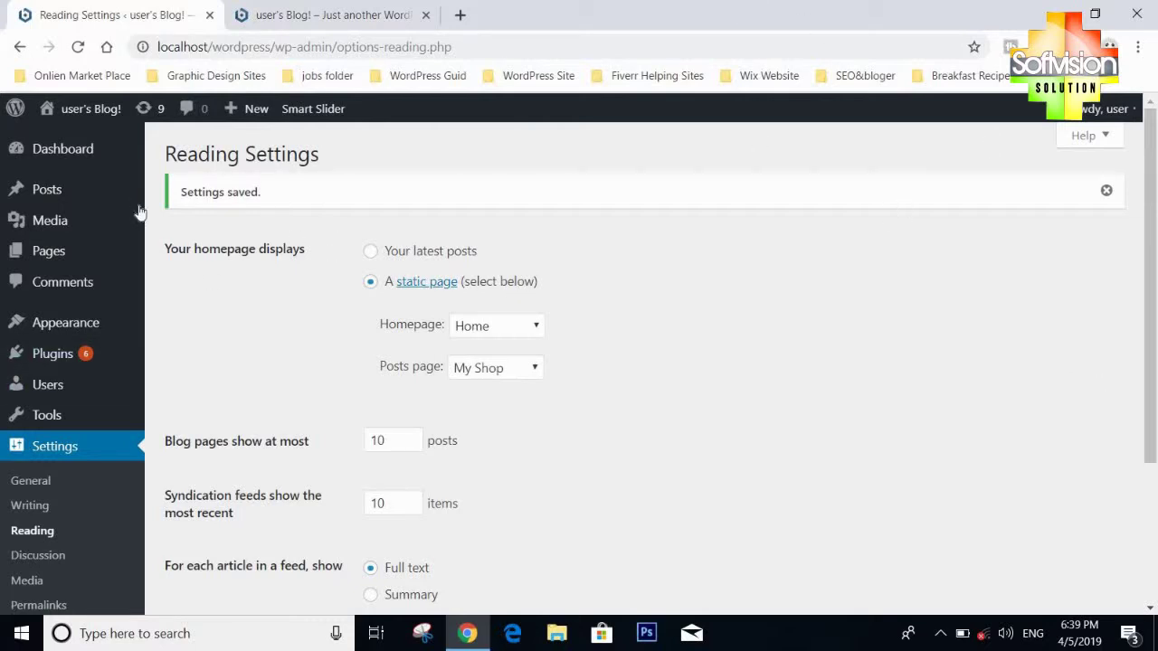
left_click(394, 11)
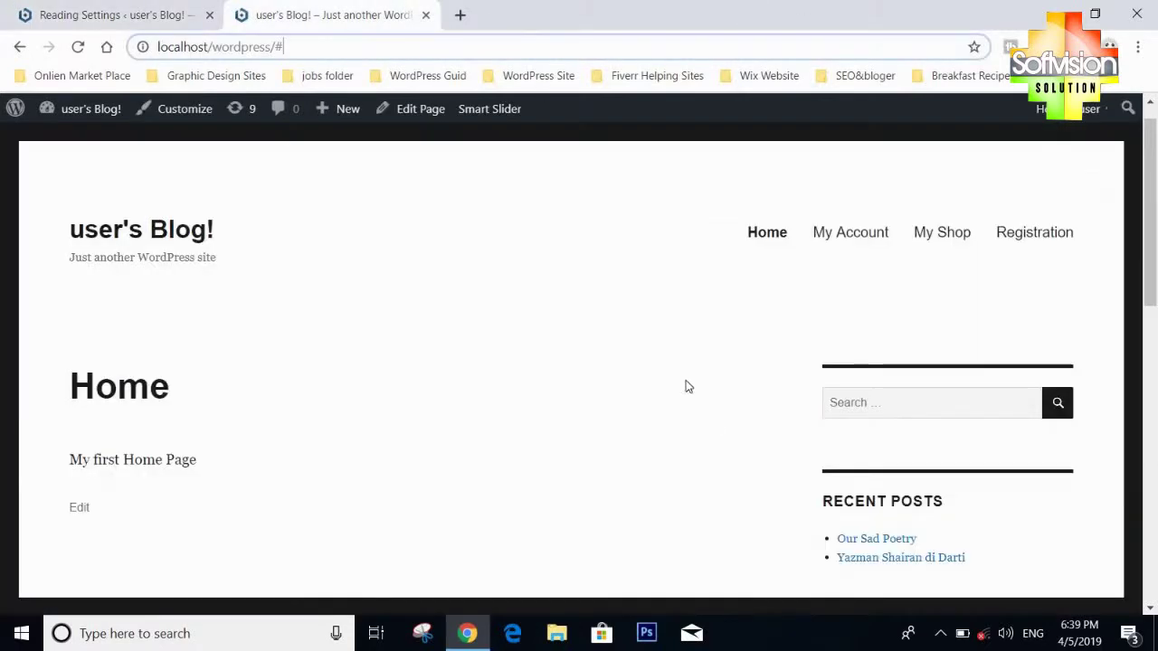
left_click(113, 11)
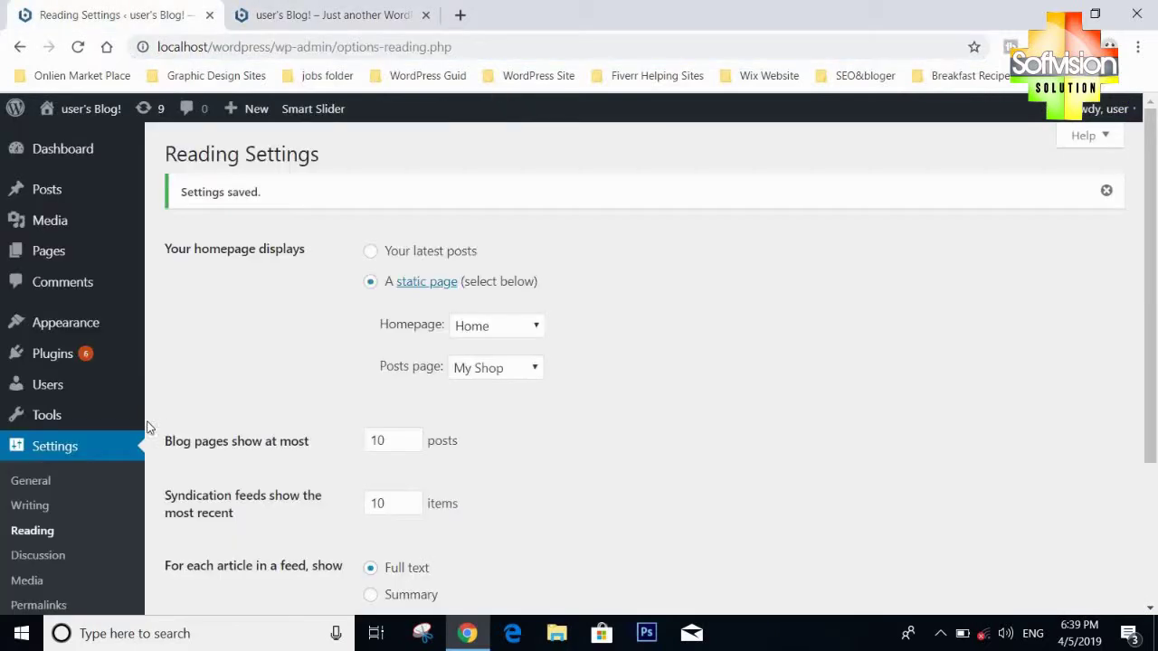
mouse_move(65, 322)
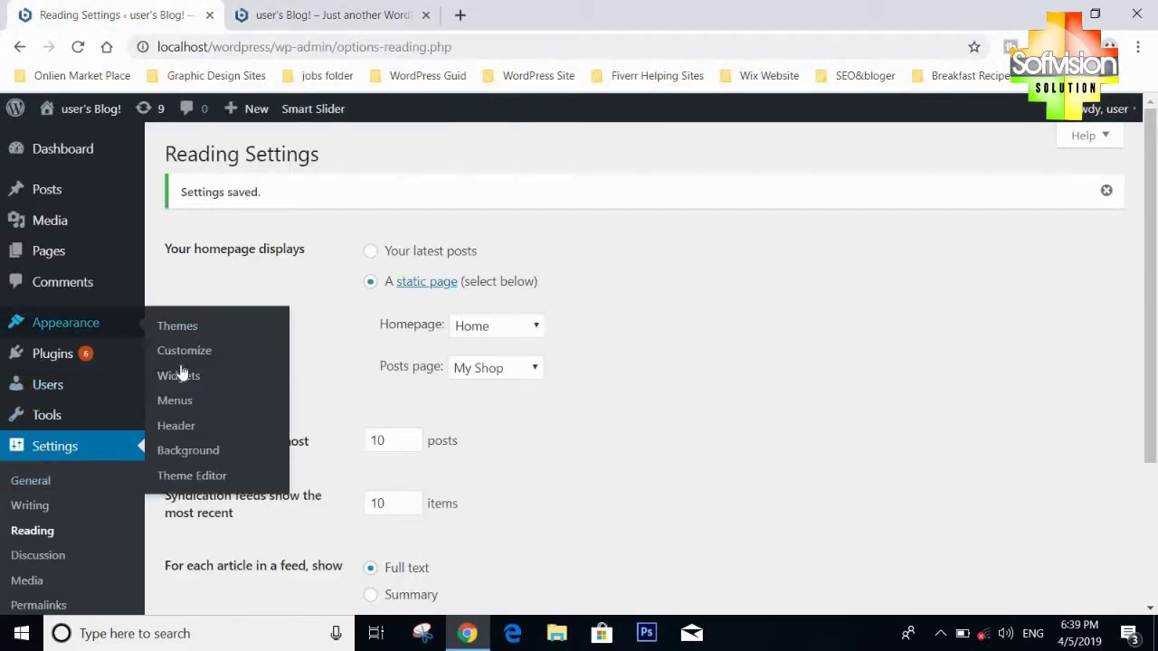
left_click(179, 407)
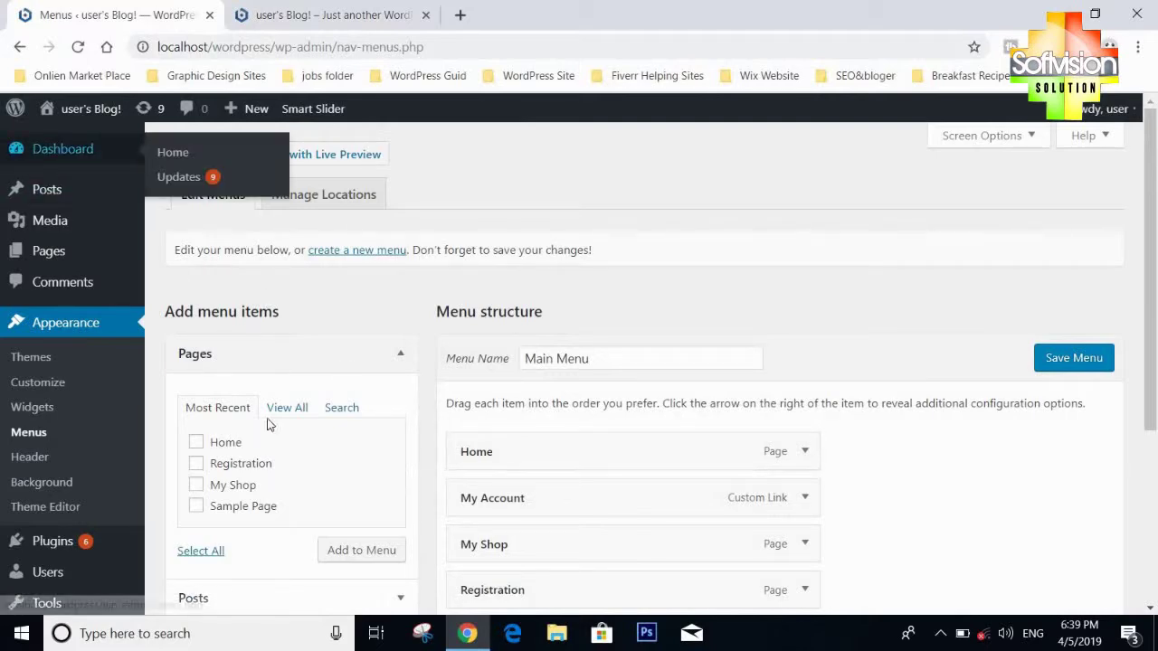
scroll(292, 477, "down", 3)
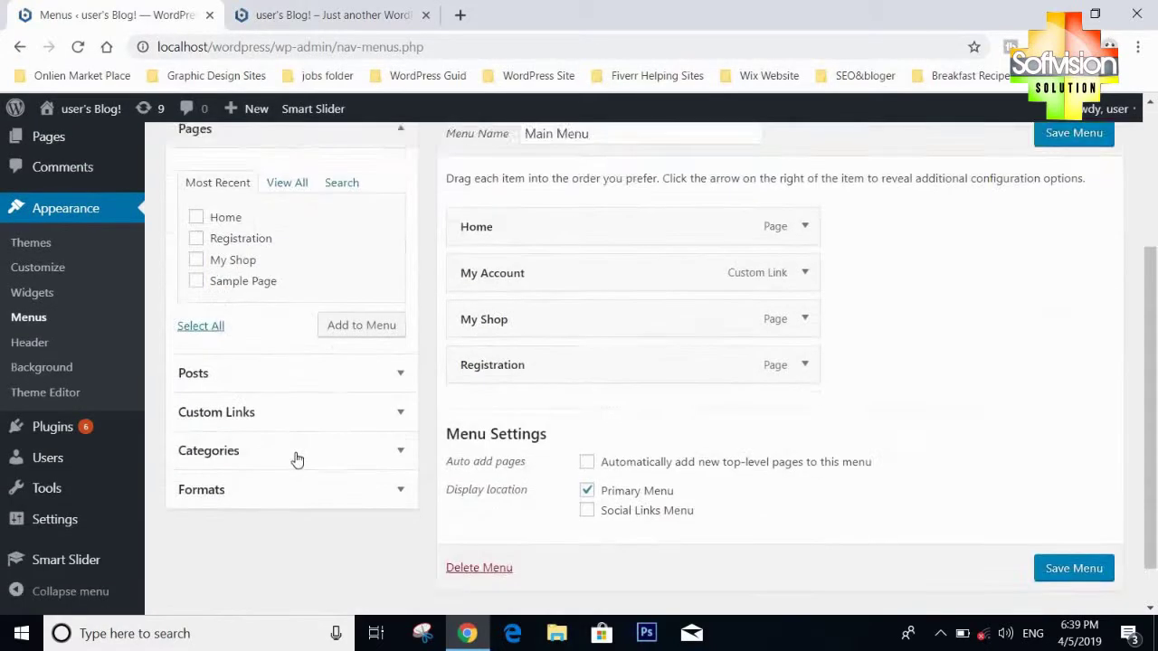
left_click(400, 375)
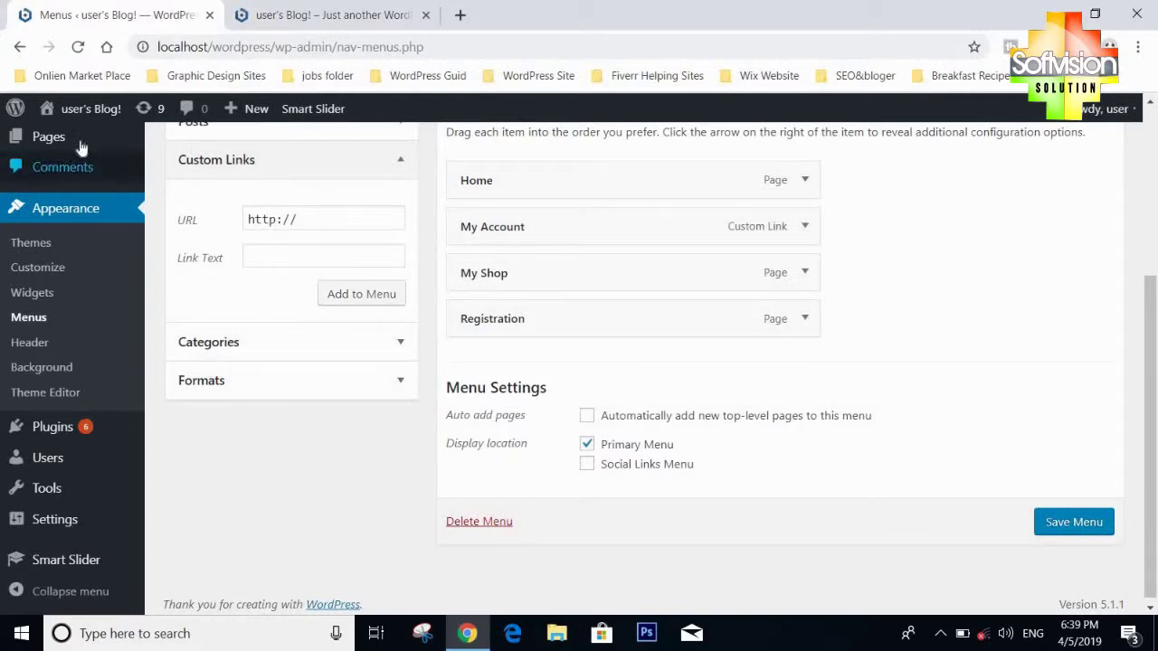
Step: Create a new page titled Login and publish it
mouse_move(134, 144)
left_click(179, 168)
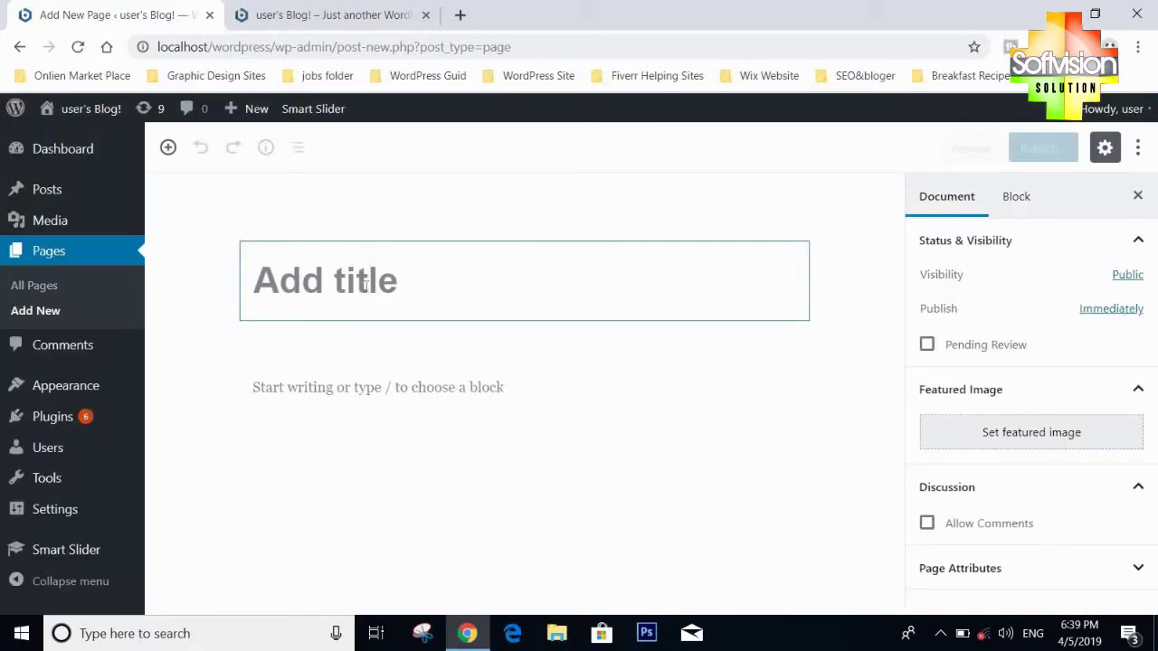
type("Loi")
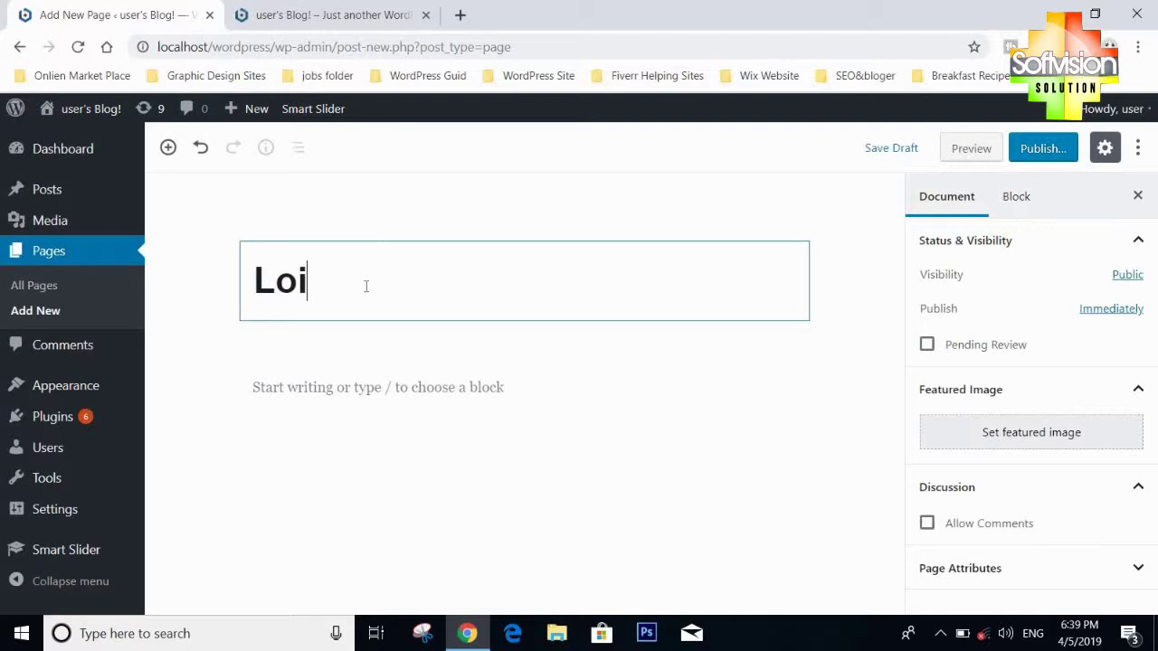
key("BackSpace")
type("gin")
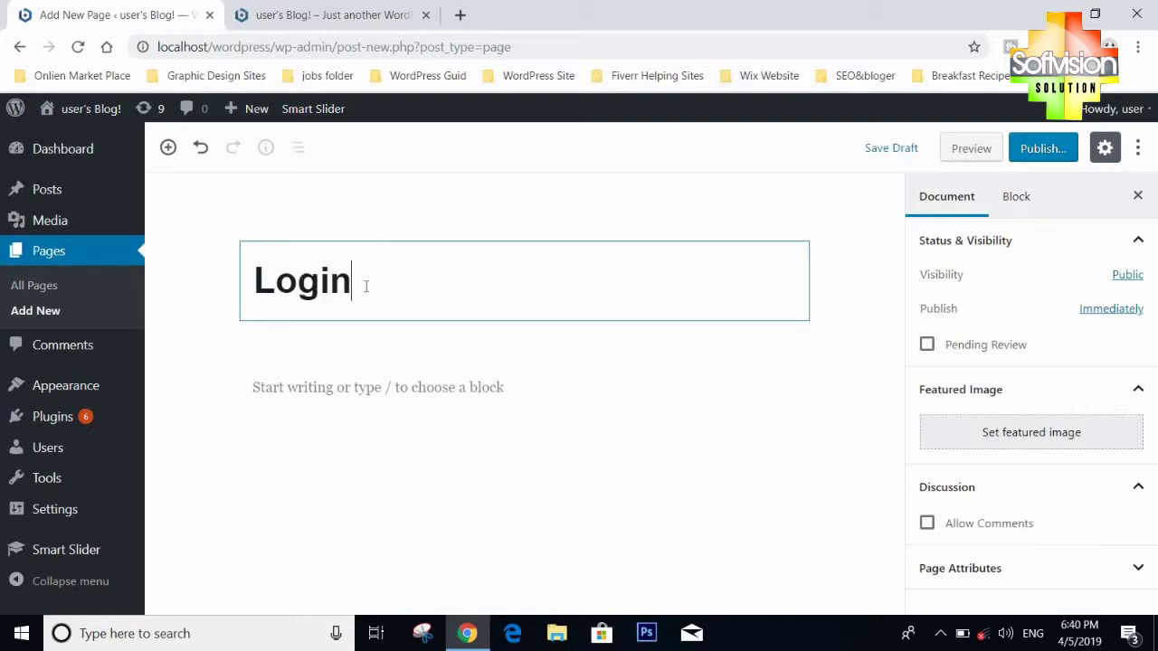
left_click(1041, 148)
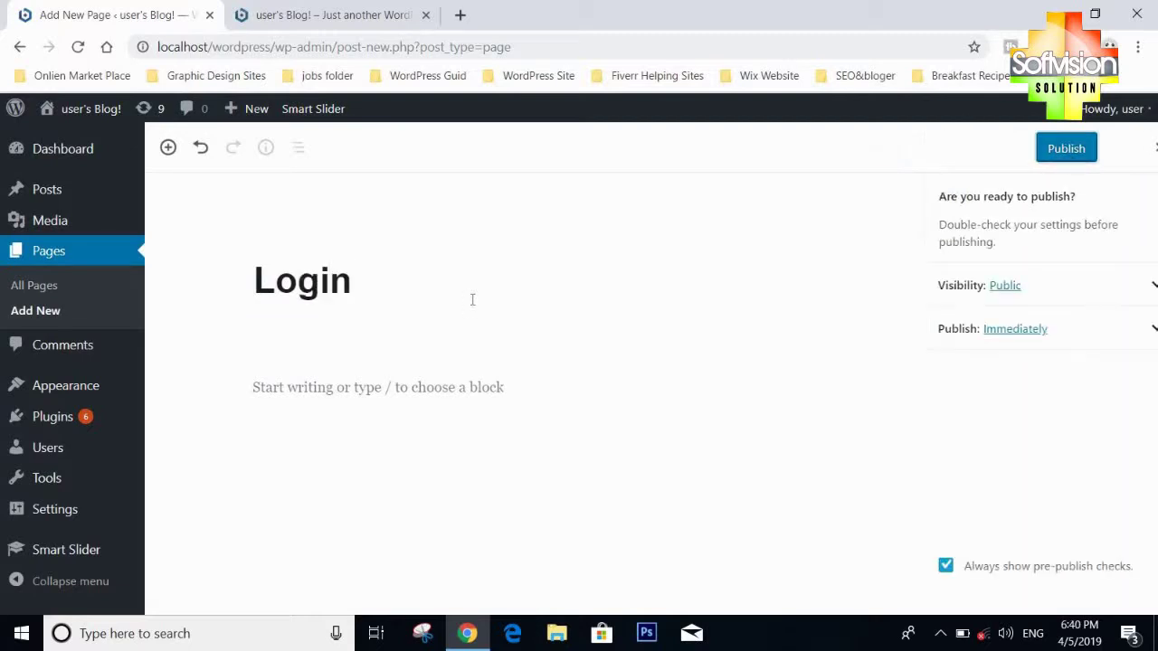
left_click(1050, 148)
Step: Add the Login page to Main Menu in the Menus editor
mouse_move(70, 398)
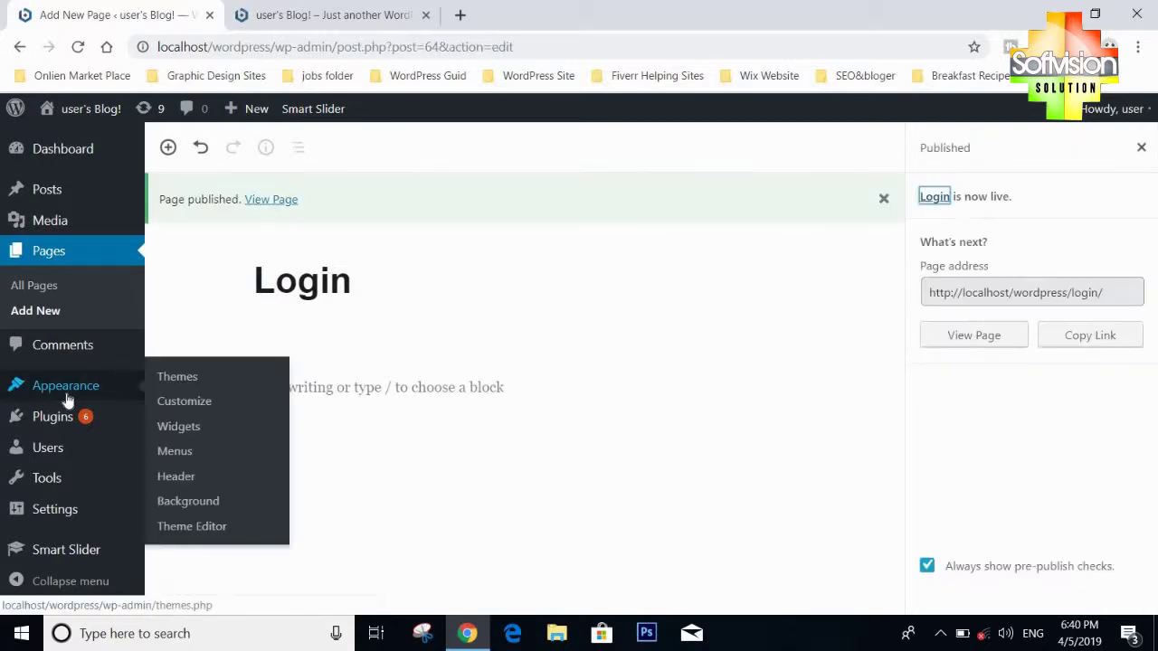
left_click(181, 455)
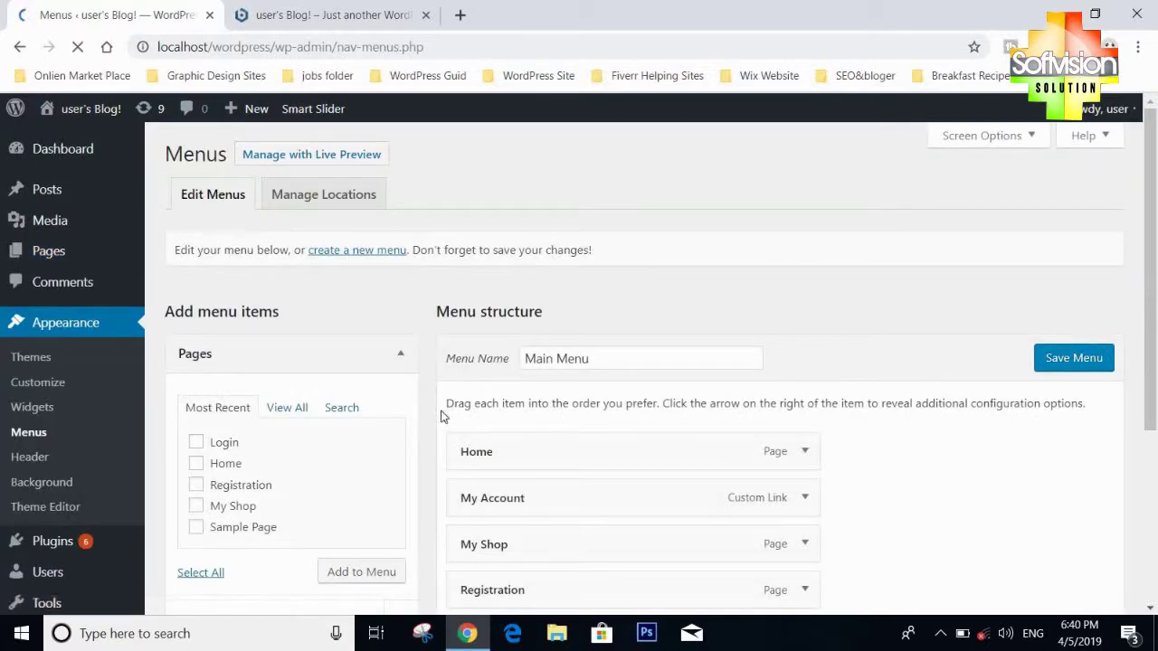
scroll(306, 333, "down", 2)
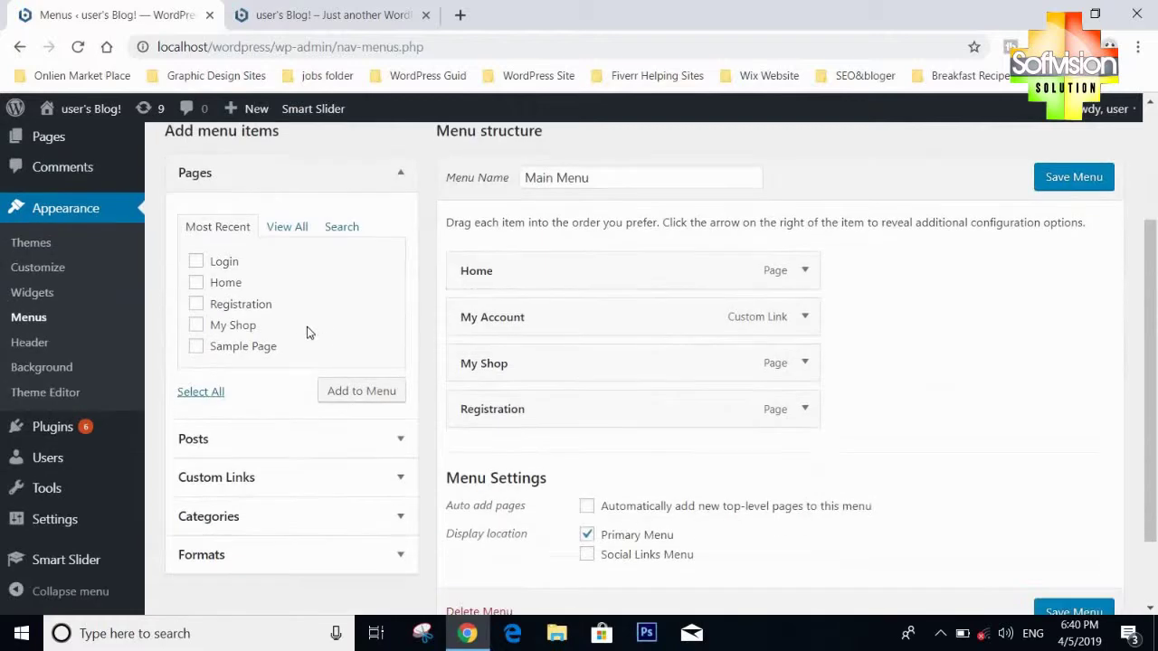
left_click(197, 261)
left_click(334, 391)
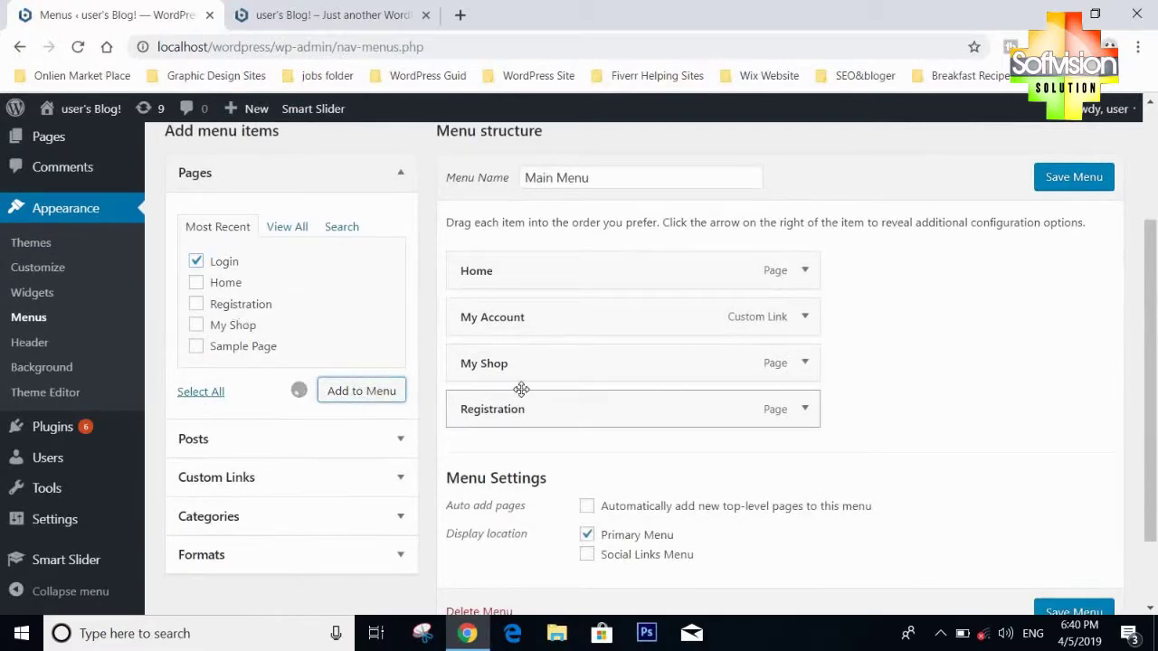
Step: Place the Login item above Registration in Main Menu, save the menu, and reload the site's Home page
scroll(523, 390, "down", 1)
left_click_drag(505, 364, 510, 367)
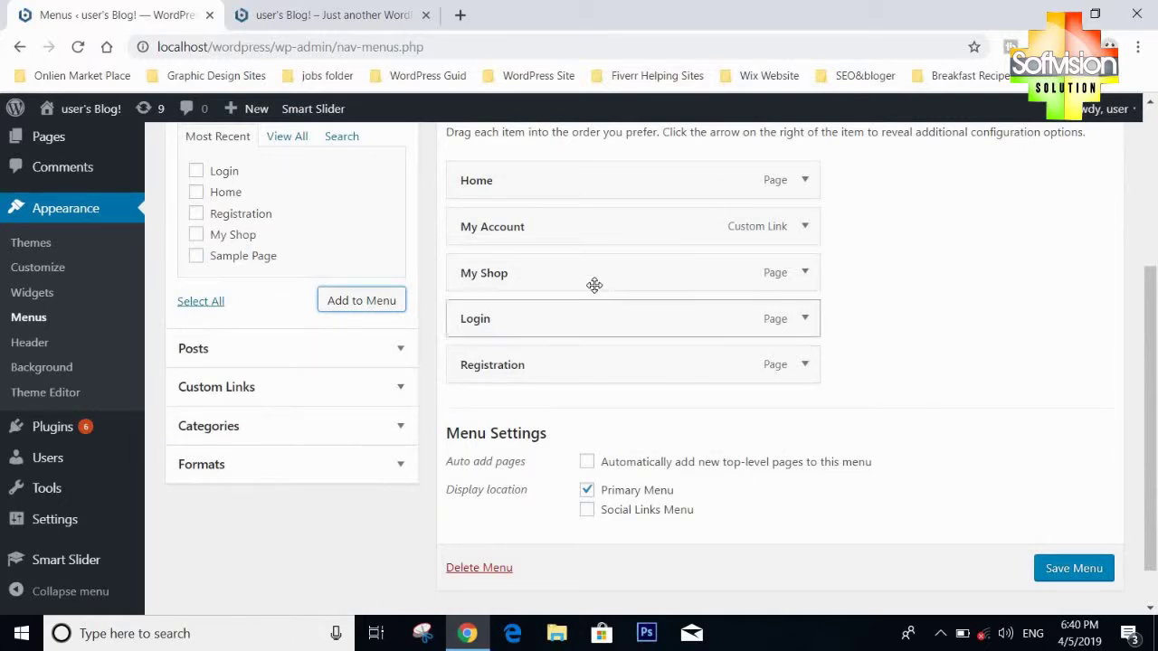
left_click(1050, 570)
left_click(309, 12)
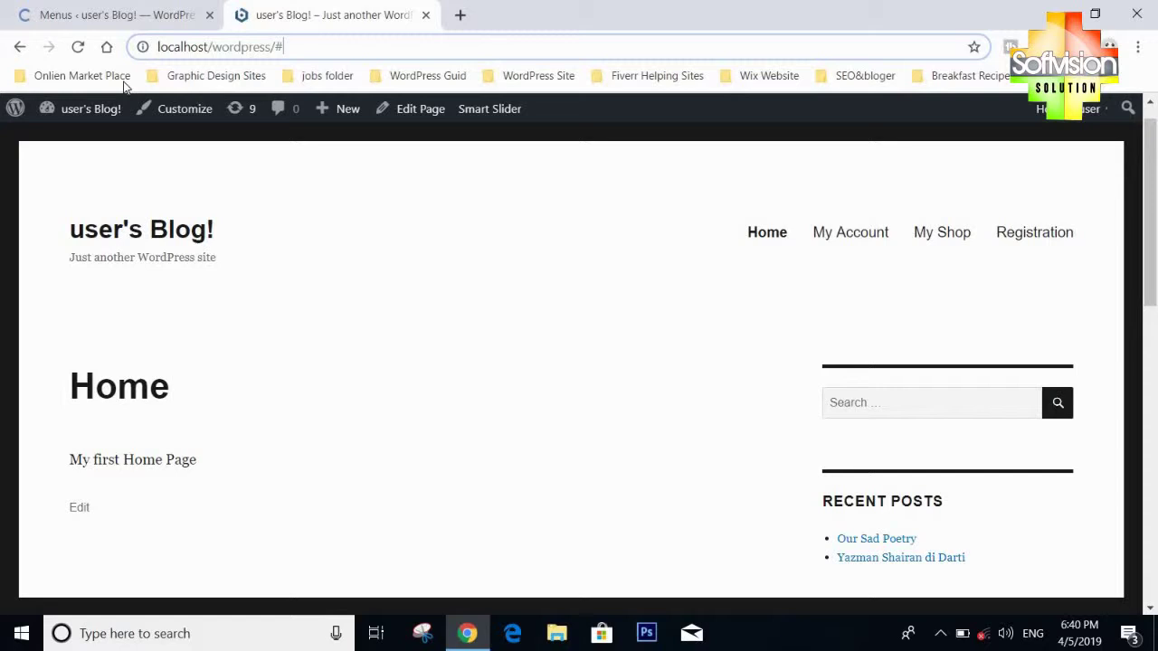
left_click(78, 46)
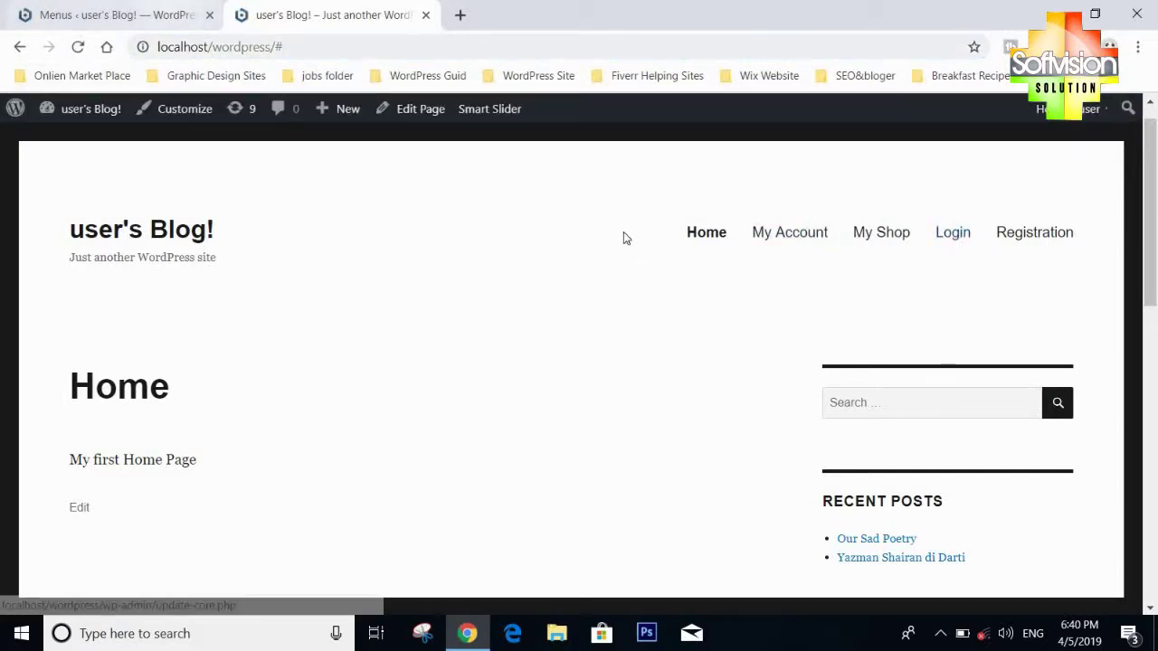
Step: Add a custom link titled Logout with the URL # to Main Menu above Registration, and save the menu
key("ctrl+Page_Up")
scroll(559, 303, "down", 1)
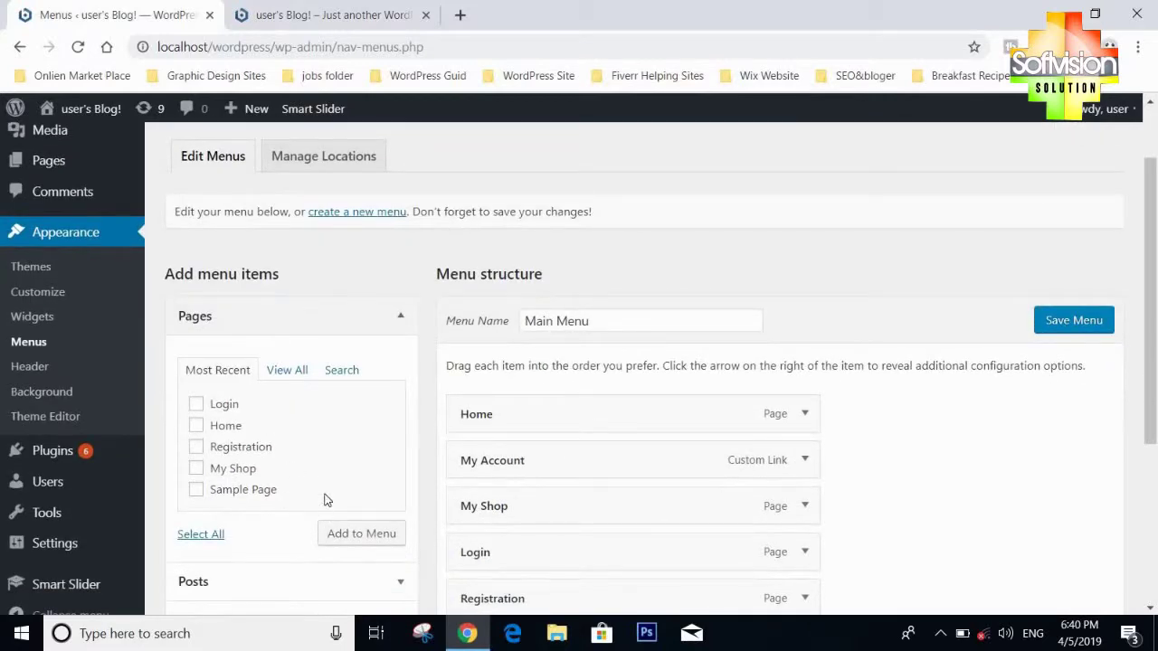
scroll(326, 501, "down", 3)
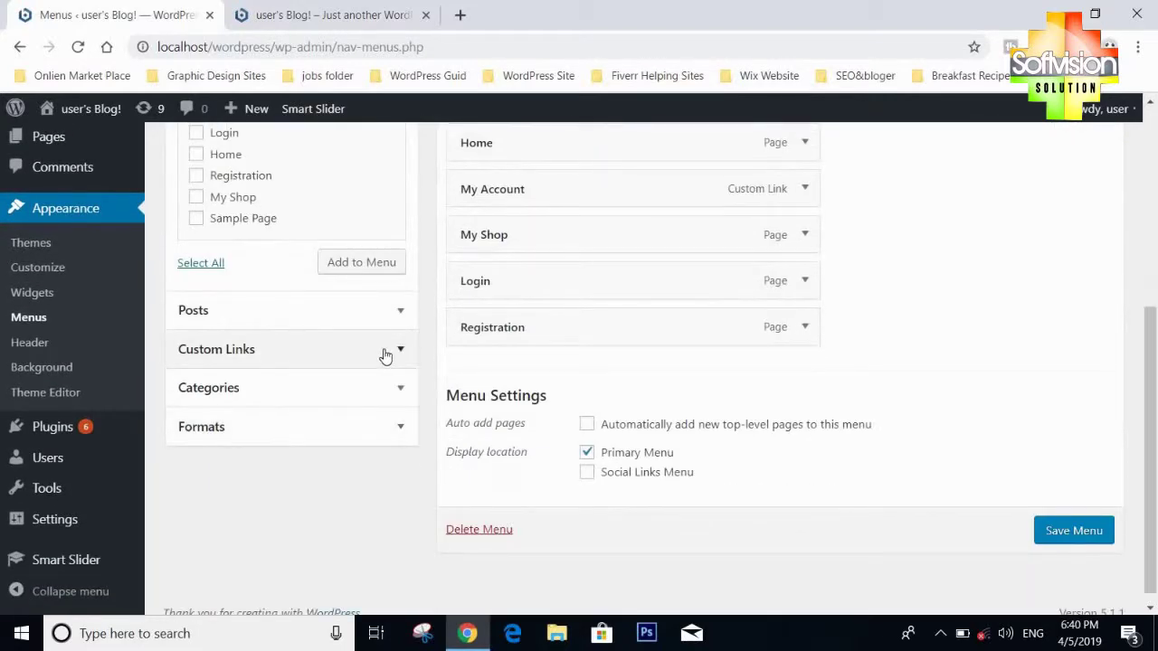
left_click(386, 355)
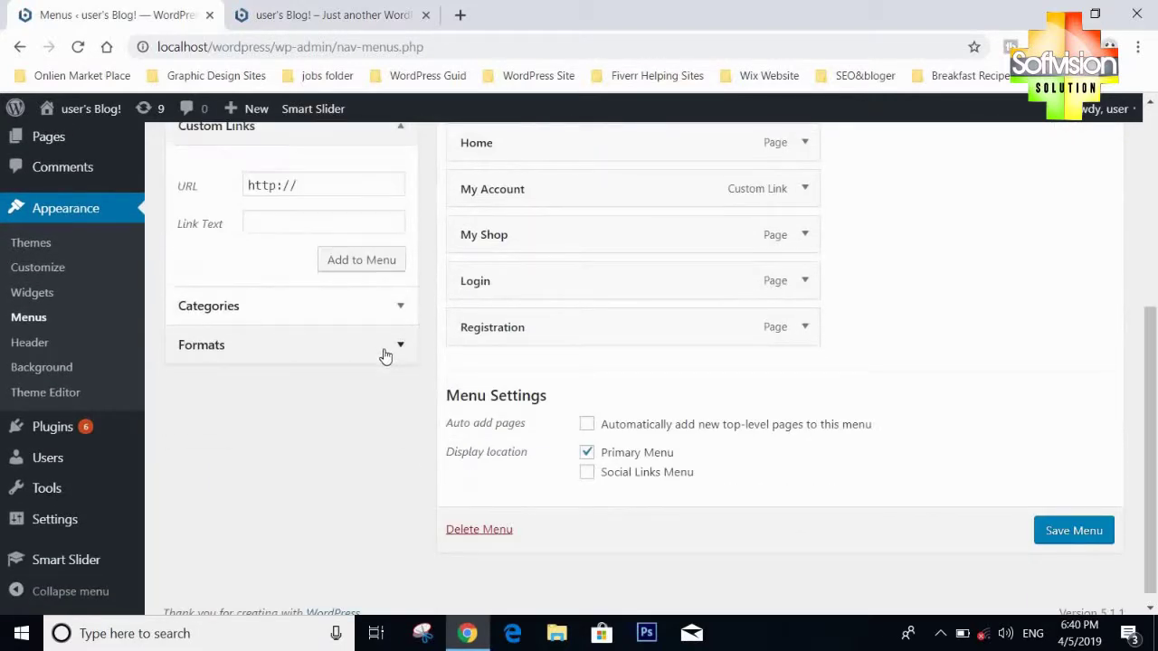
left_click(323, 182)
scroll(323, 189, "up", 1)
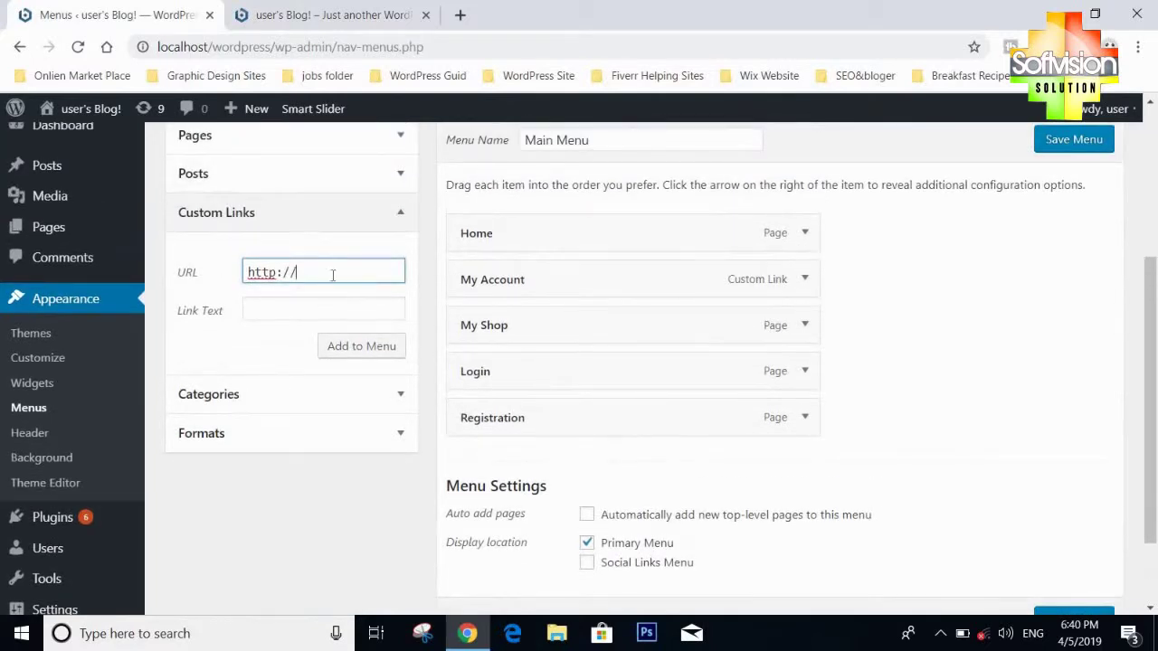
triple_click(325, 269)
type("#")
left_click(284, 309)
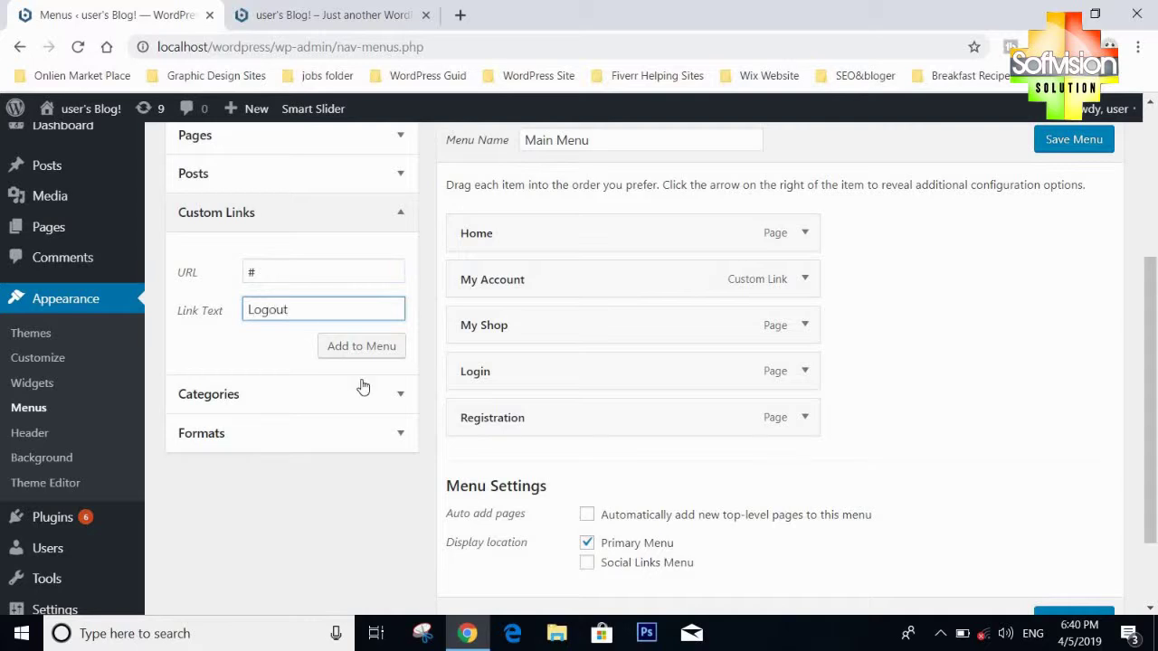
left_click(362, 348)
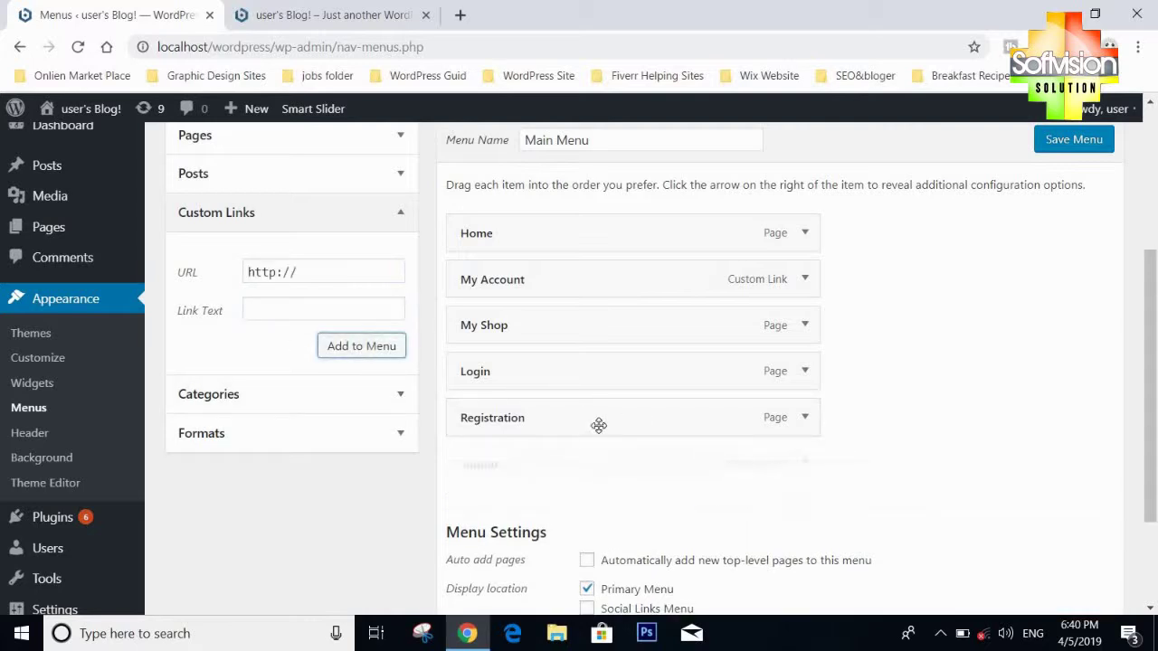
left_click_drag(561, 408, 560, 462)
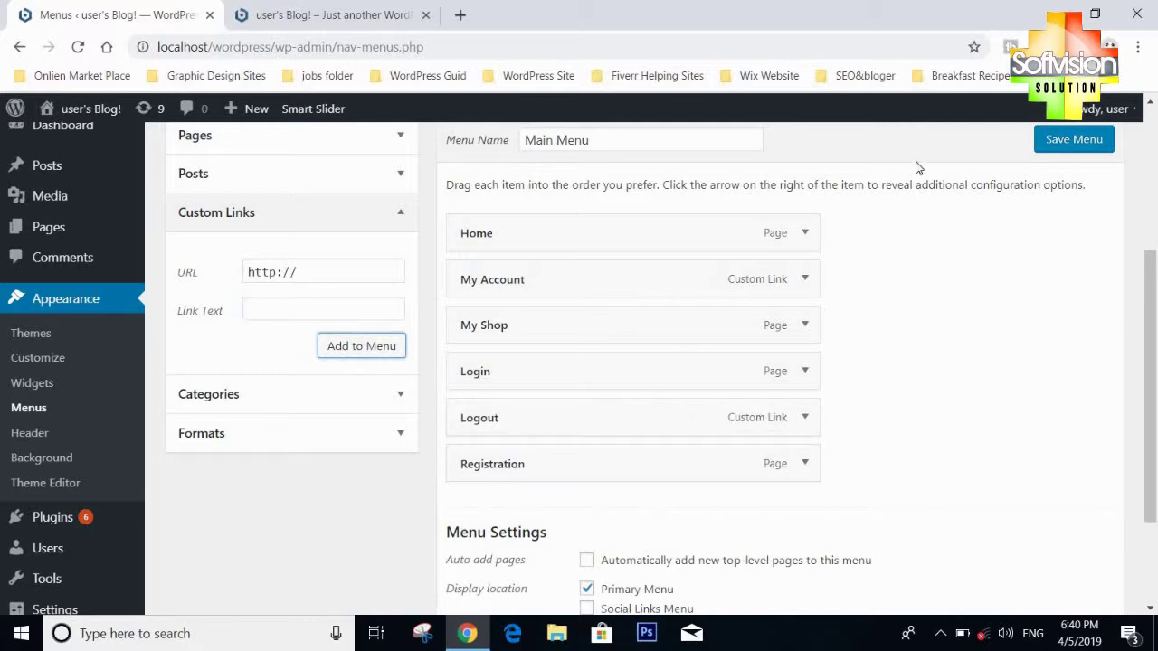
left_click(1060, 142)
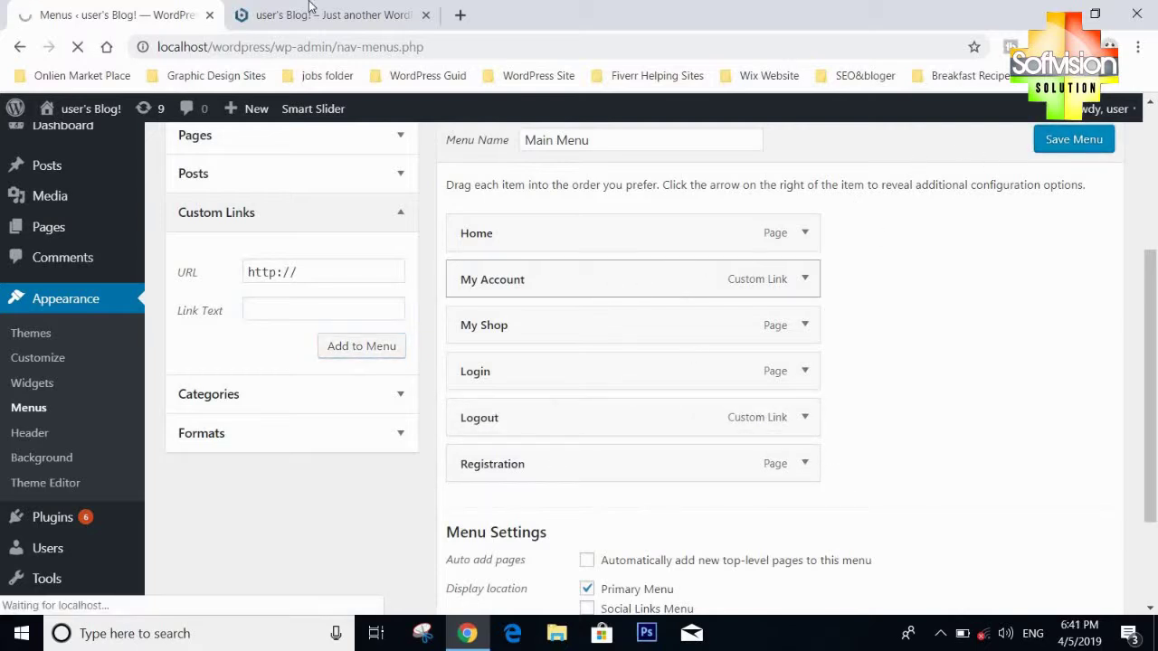
Step: Reload the site's Home page, follow the Logout menu link and examine the page address it leads to
left_click(310, 9)
left_click(77, 46)
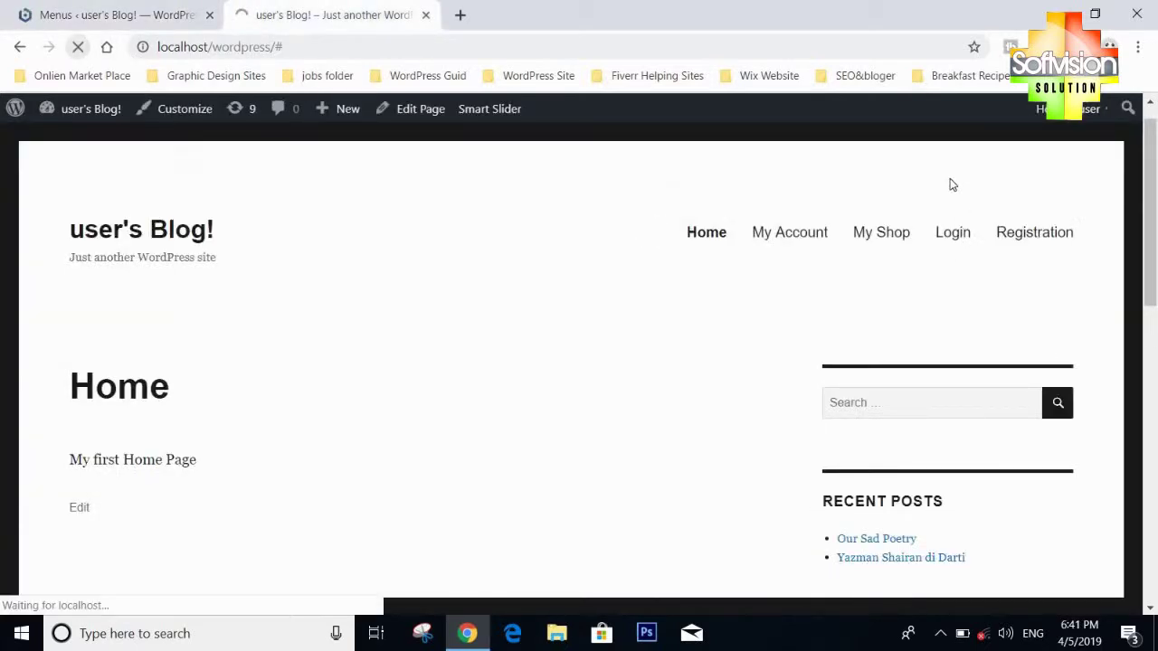
left_click(945, 243)
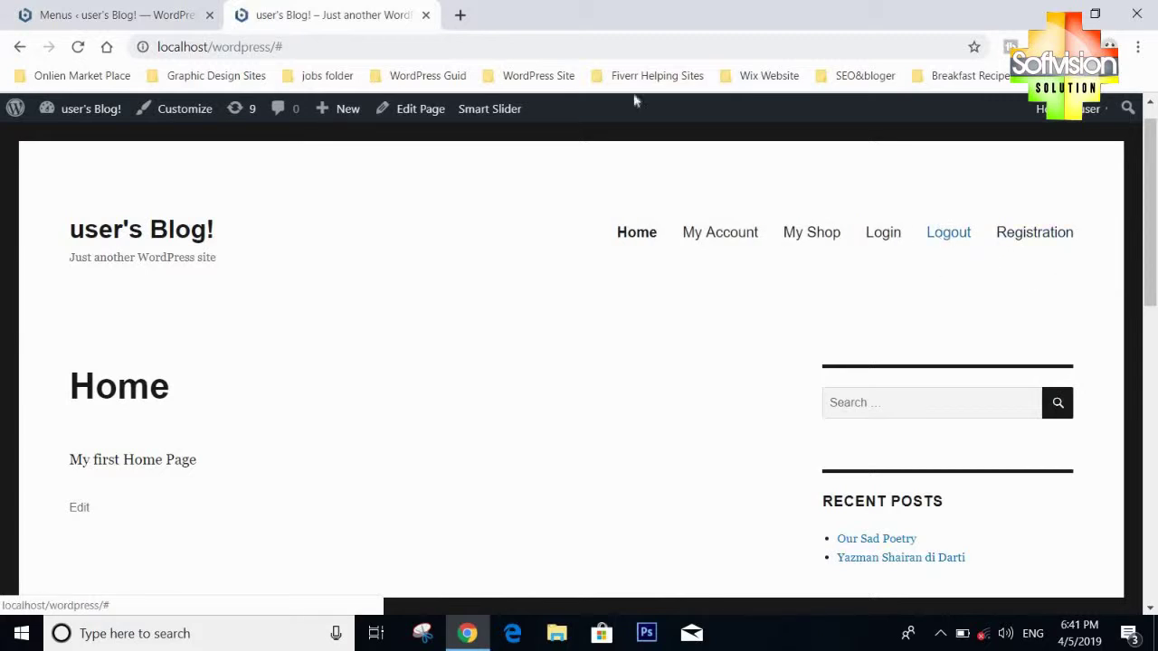
left_click(296, 47)
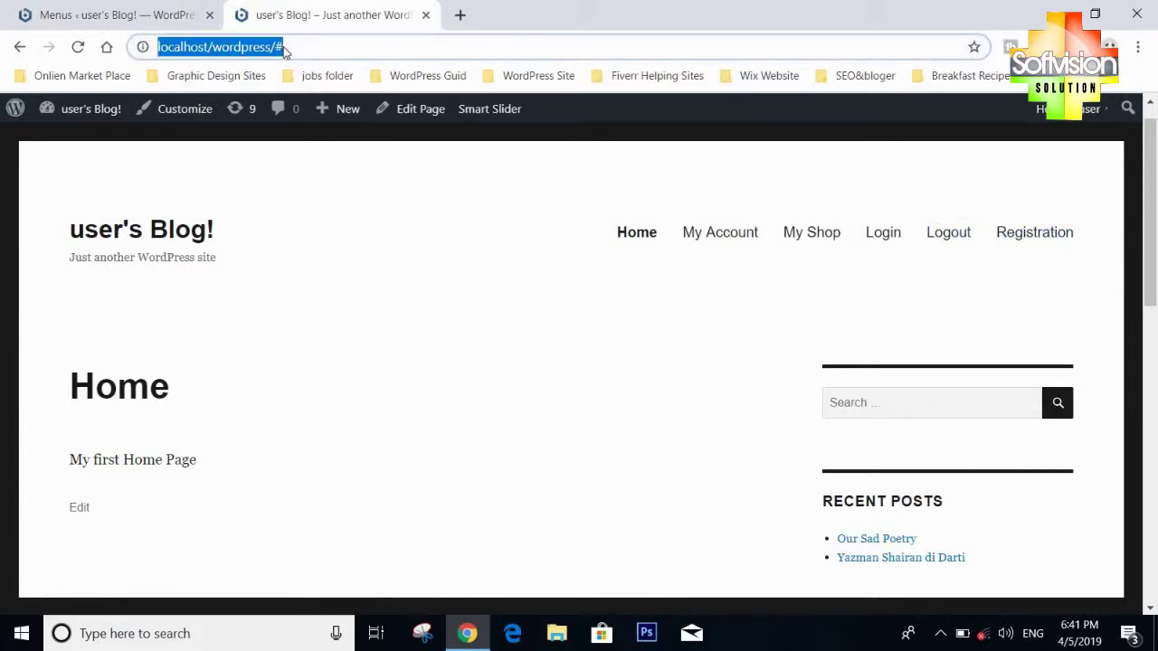
left_click(281, 47)
left_click(655, 240)
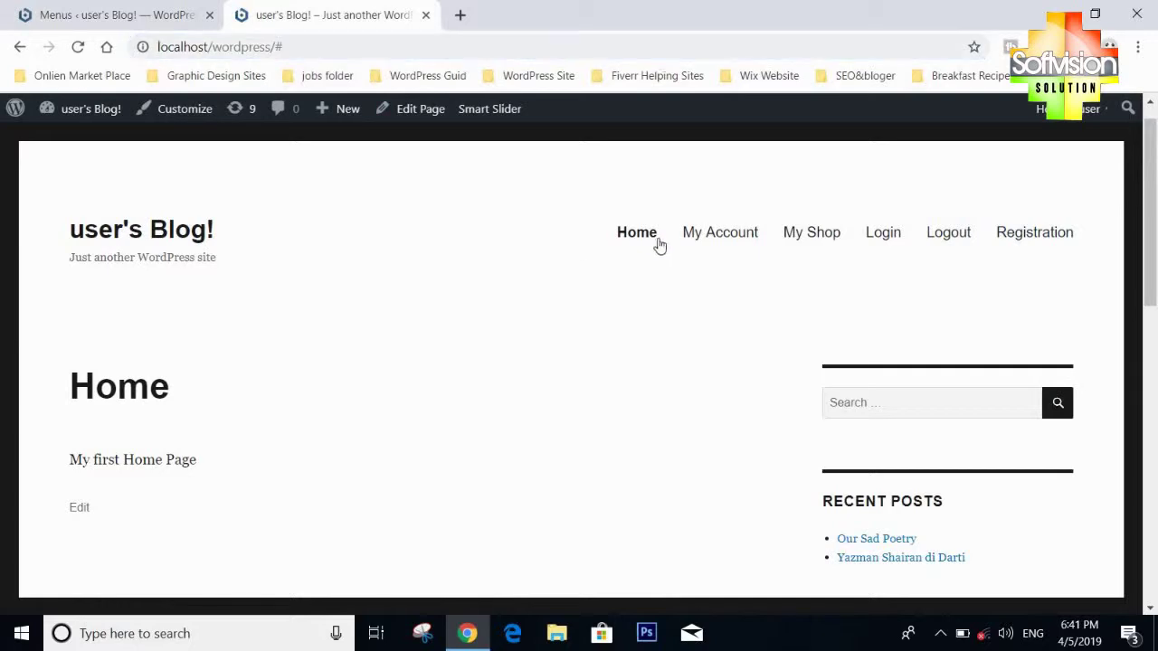
Step: Permanently delete Main Menu in the Menus editor
key("ctrl+shift+Tab")
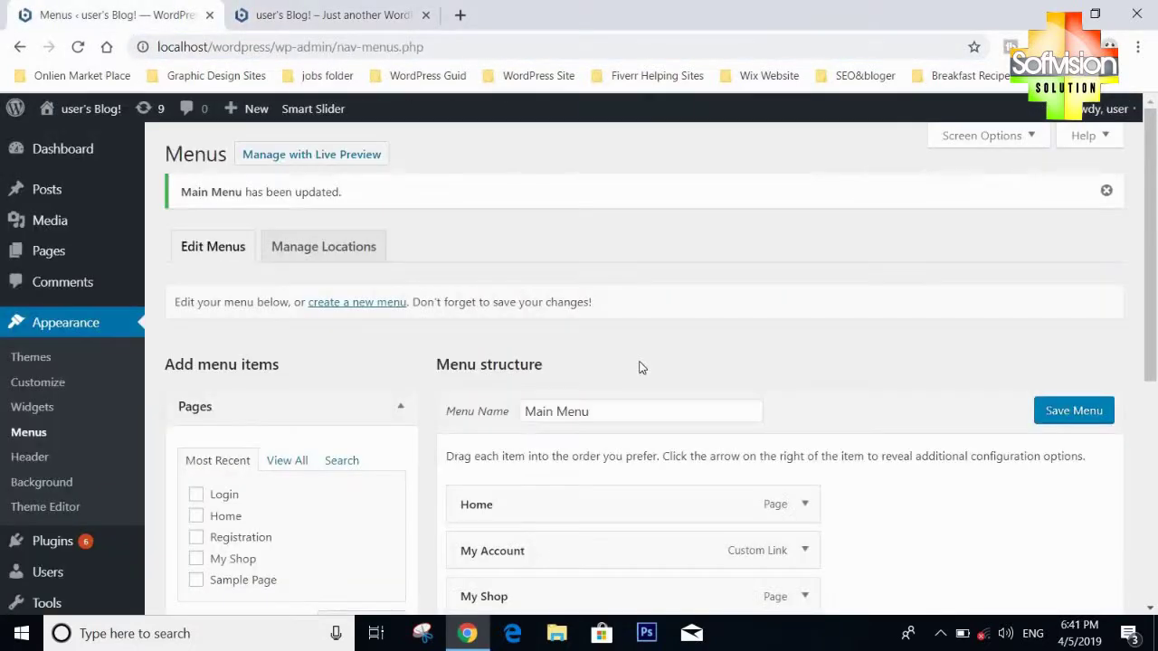
scroll(438, 270, "down", 3)
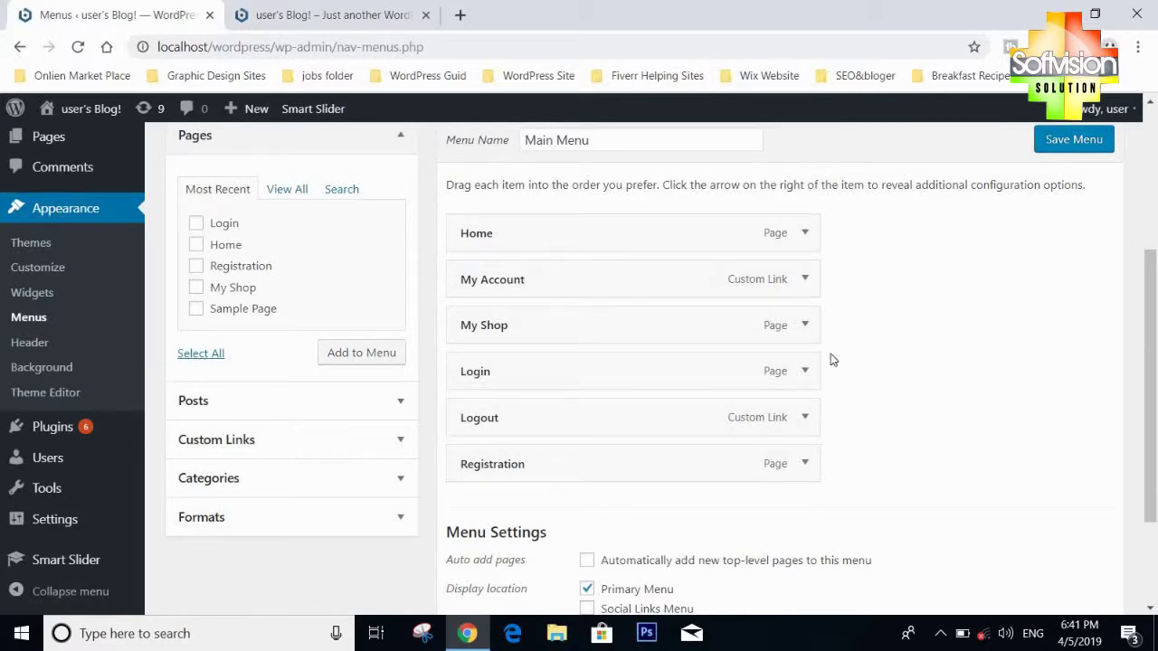
scroll(445, 434, "down", 2)
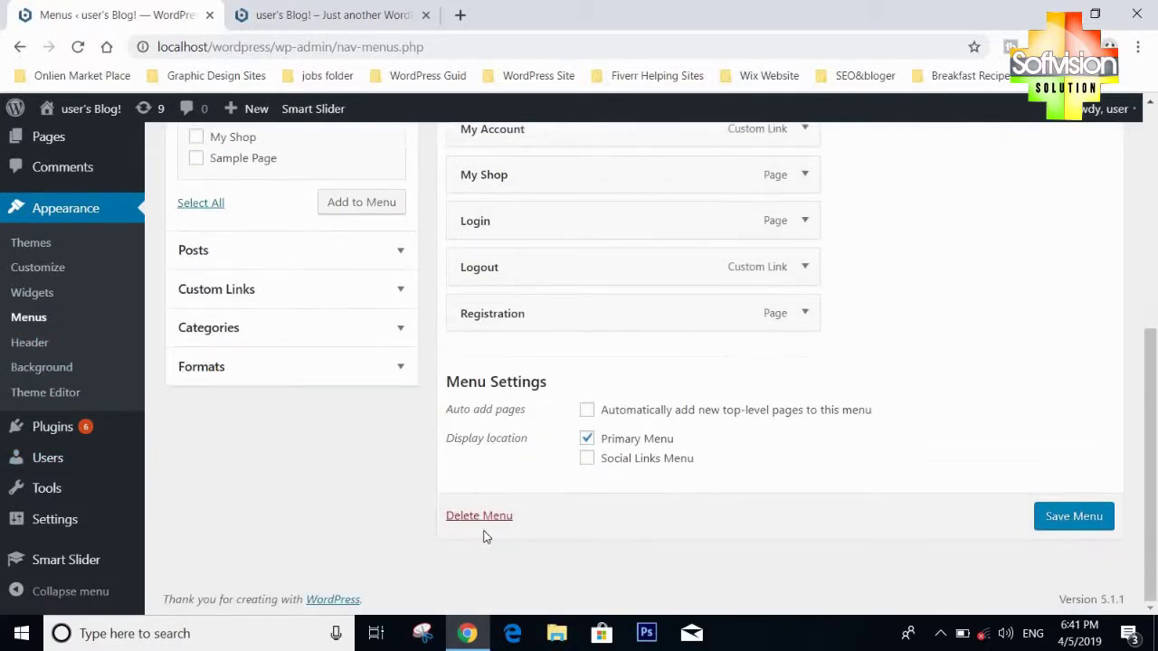
left_click(486, 520)
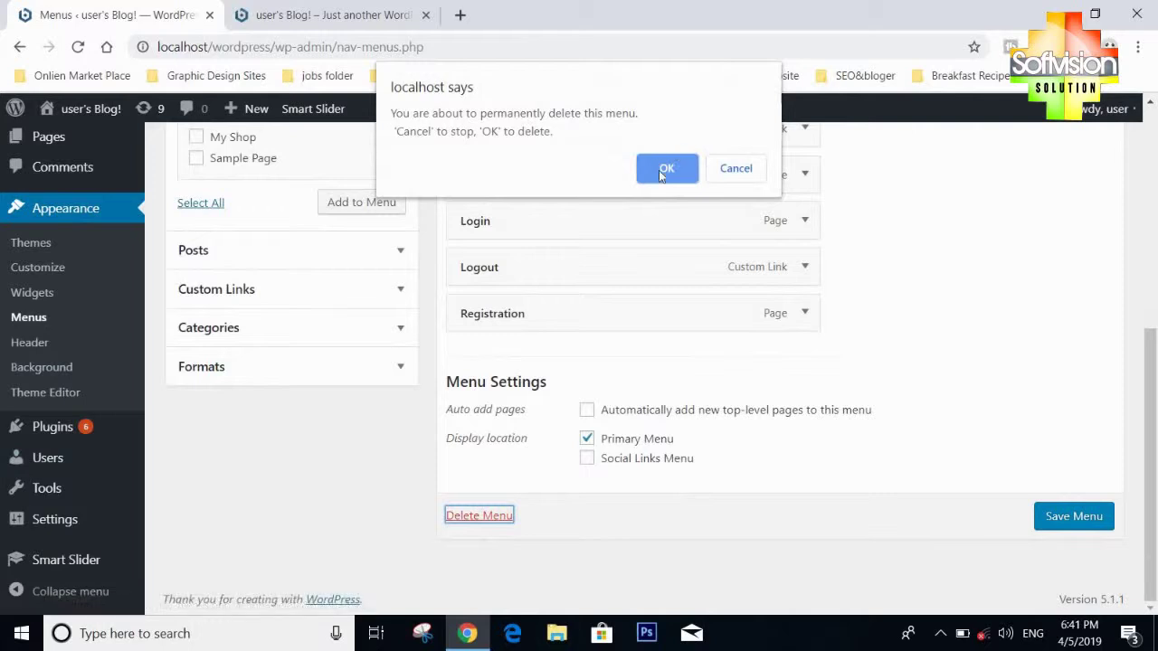
left_click(663, 168)
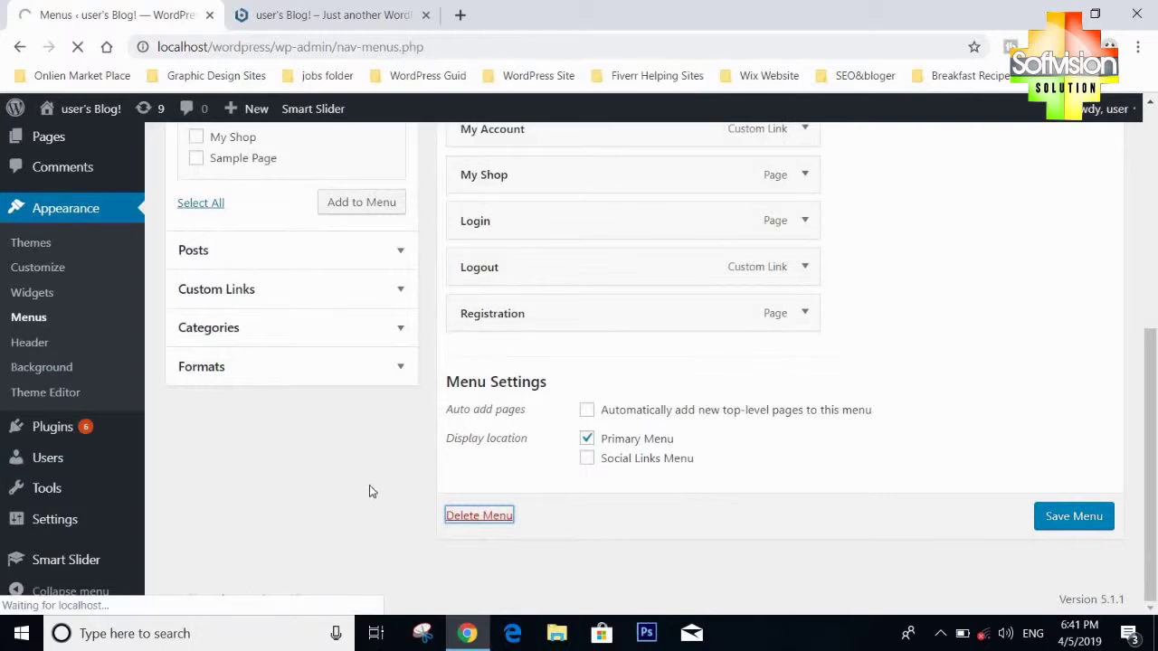
scroll(369, 491, "up", 2)
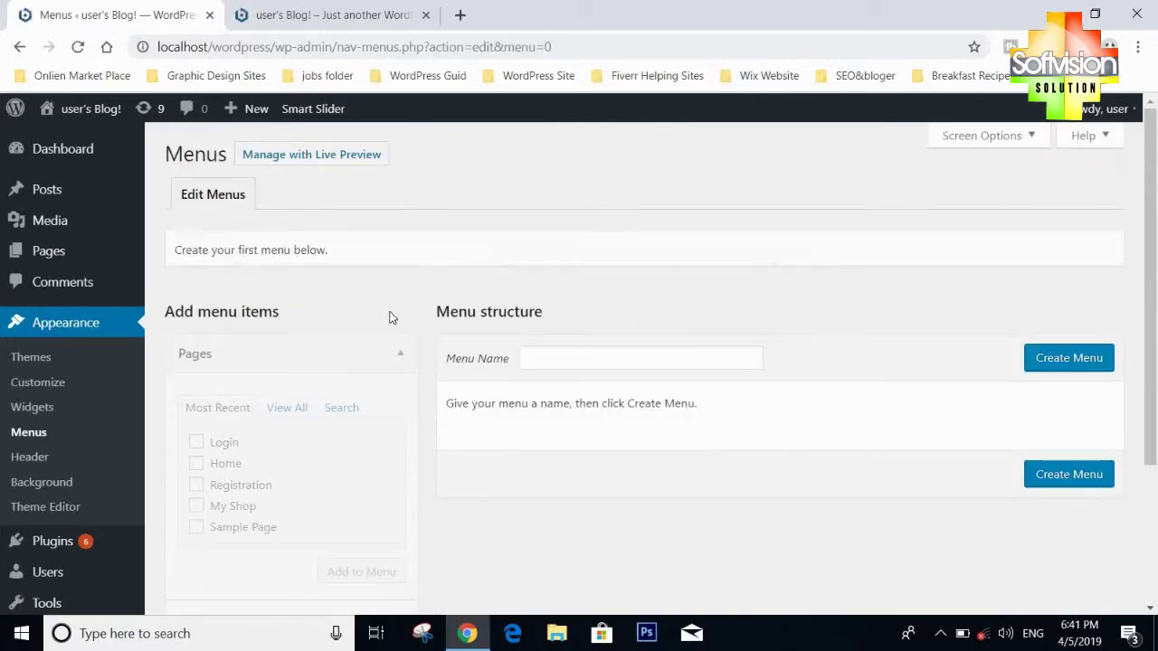
Step: Create another new page titled Login and publish it
scroll(233, 320, "down", 1)
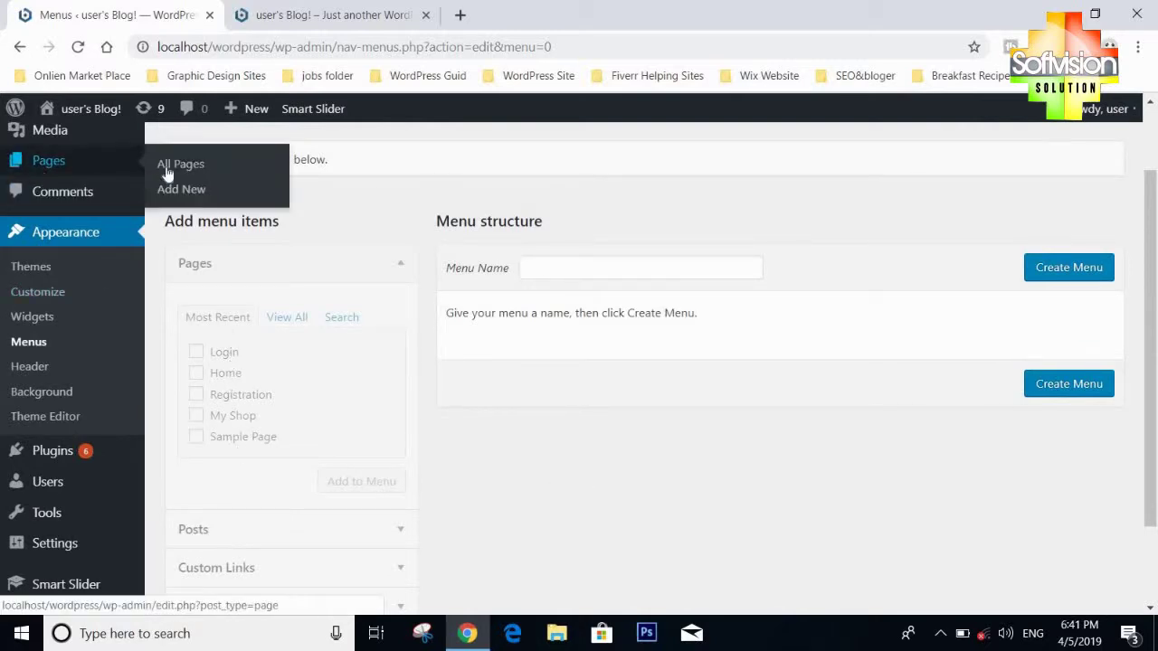
left_click(166, 172)
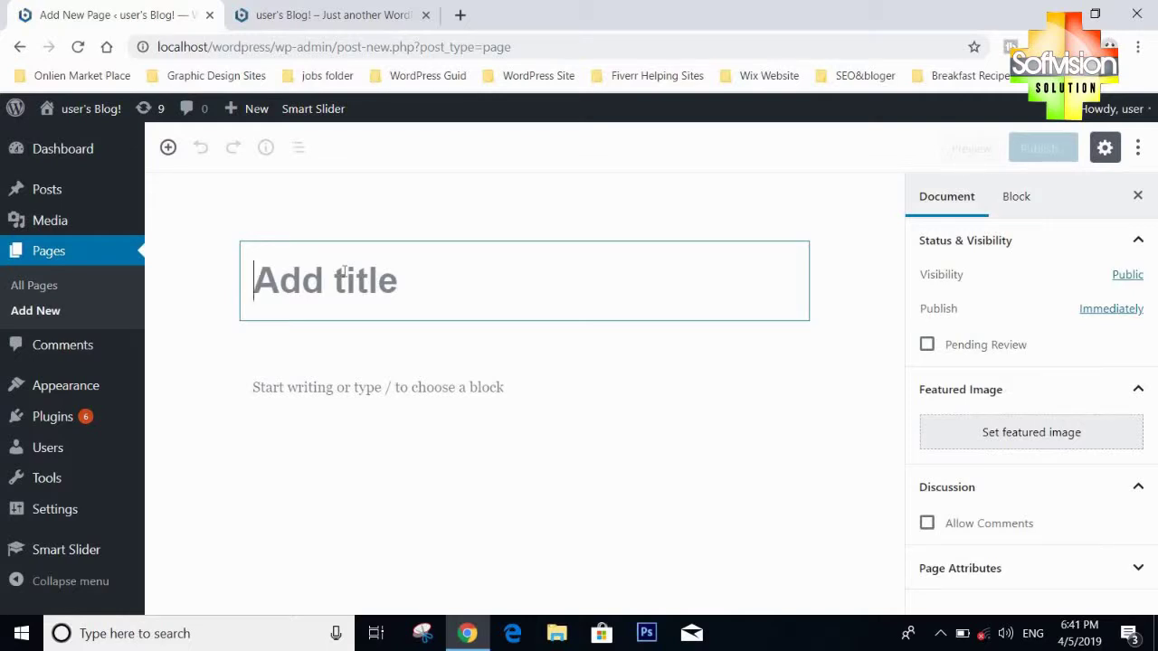
type("Login")
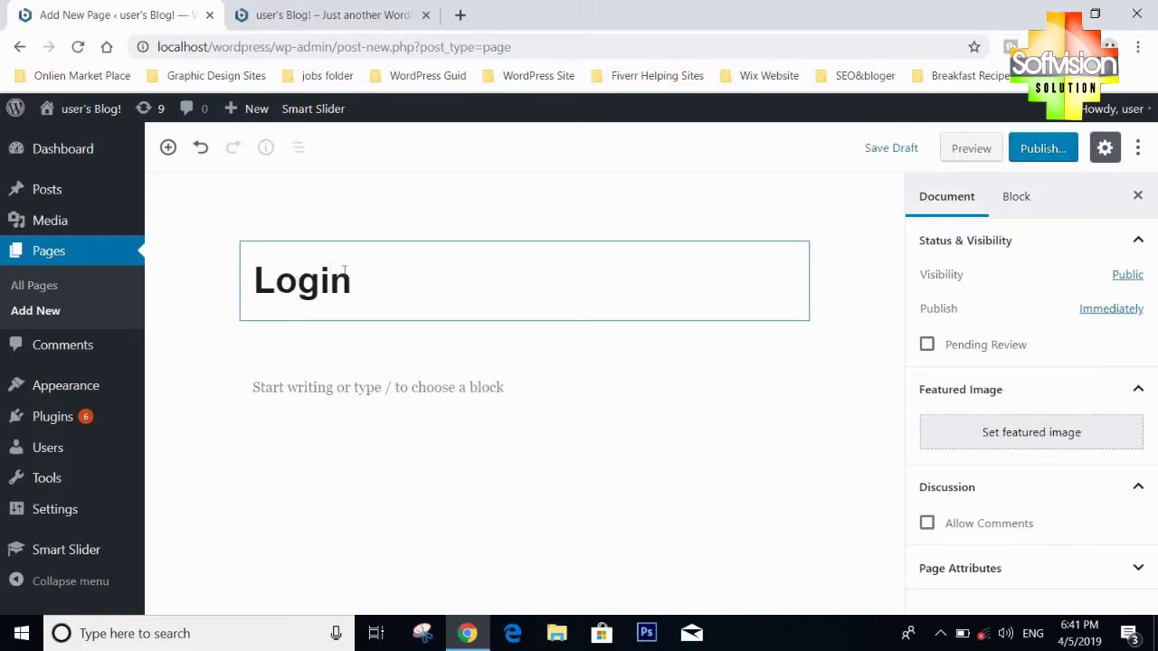
left_click(1055, 151)
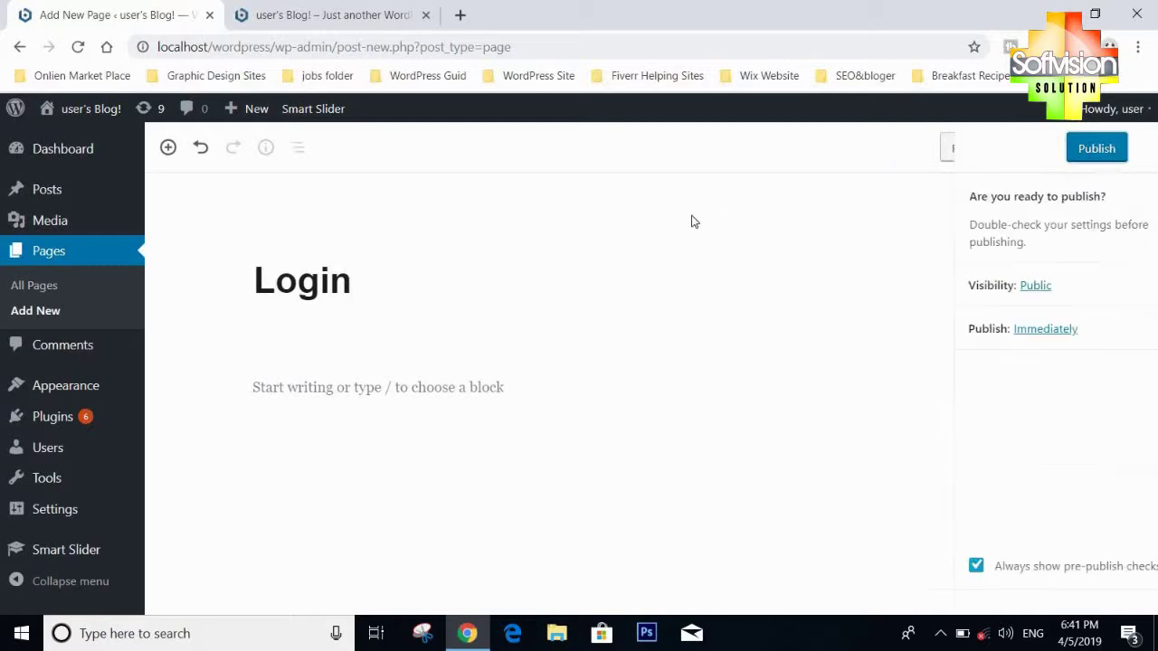
left_click(1062, 152)
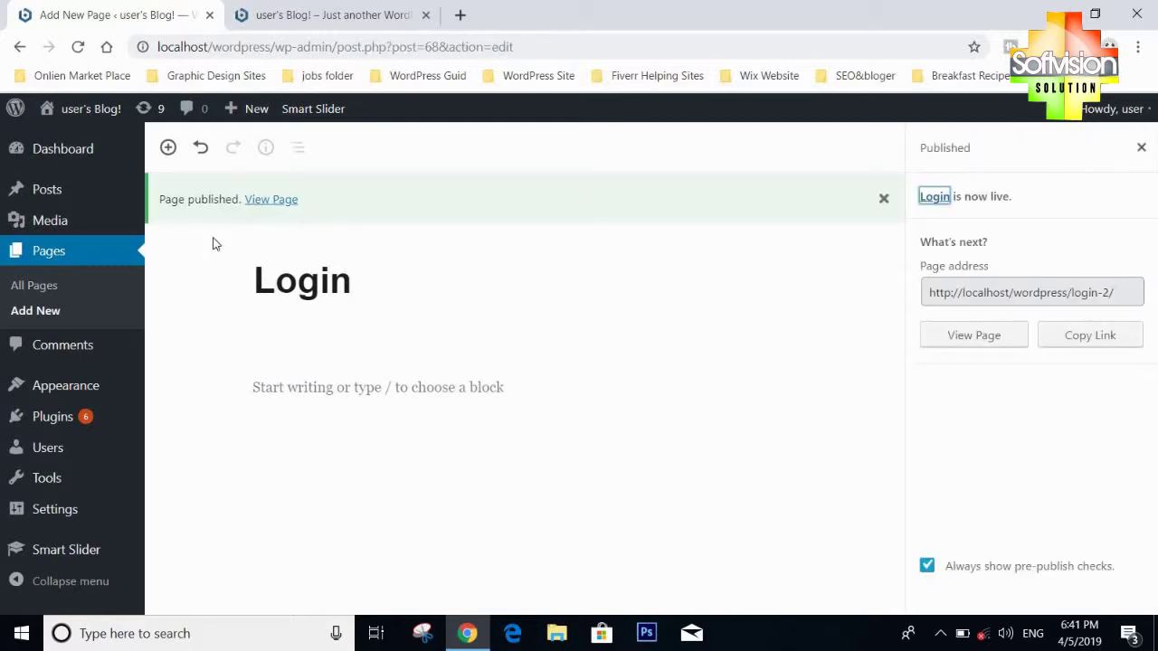
Step: Create and publish a new page titled Logout, and reload the site's Home page to check its header
left_click(46, 313)
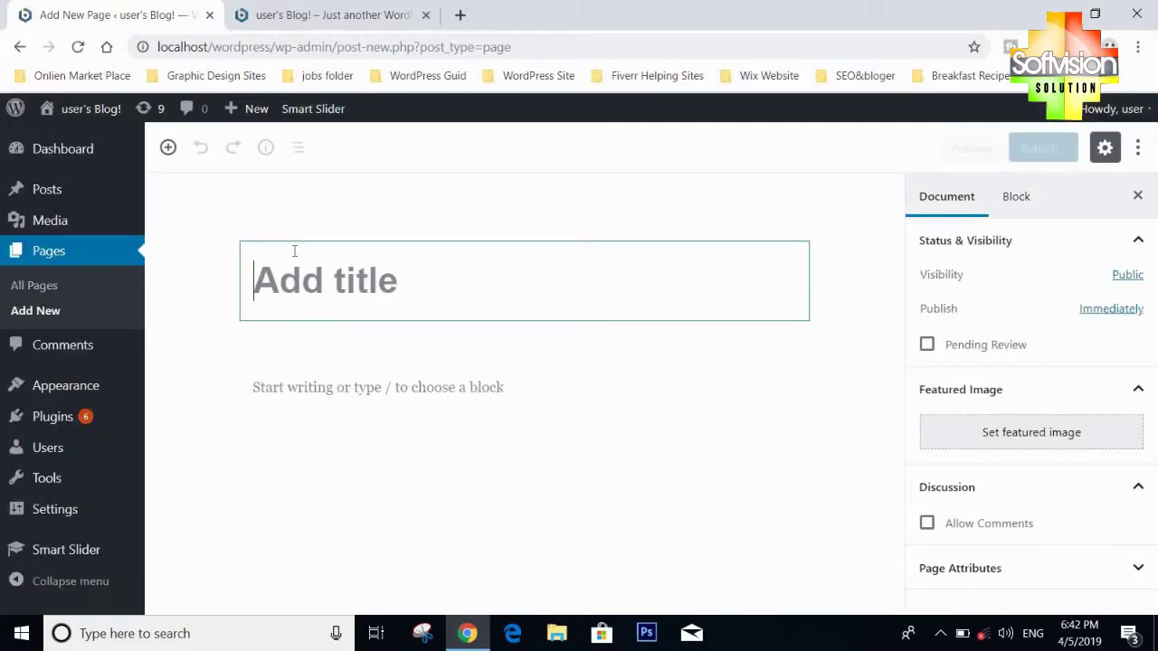
type("Logout")
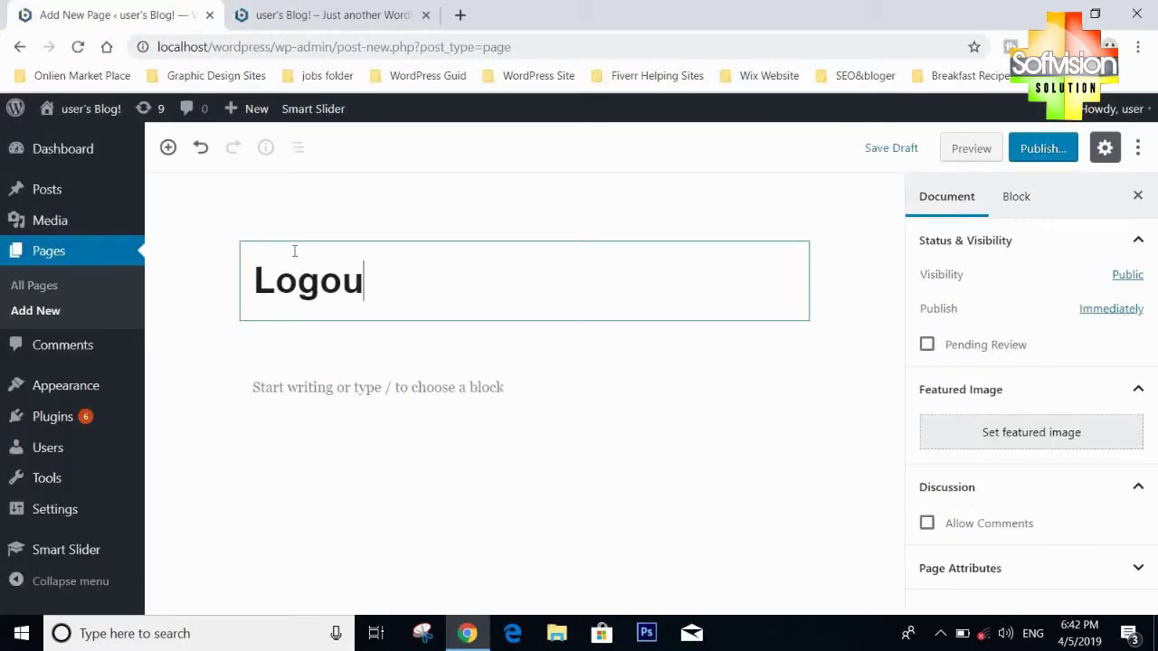
left_click(1039, 151)
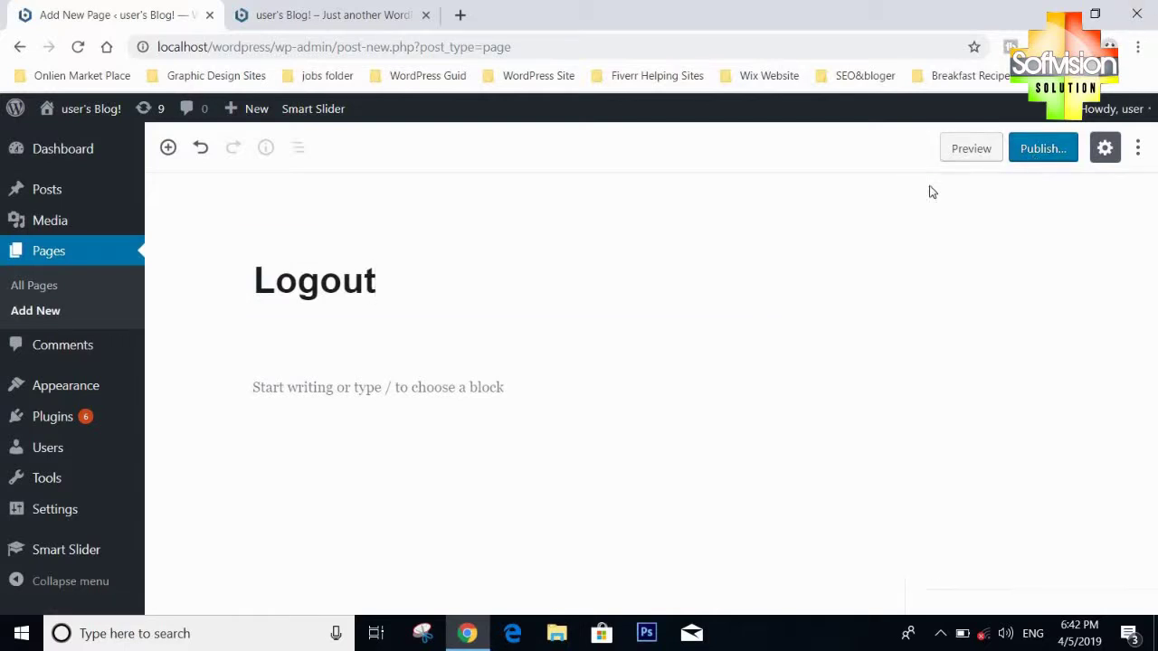
left_click(1040, 159)
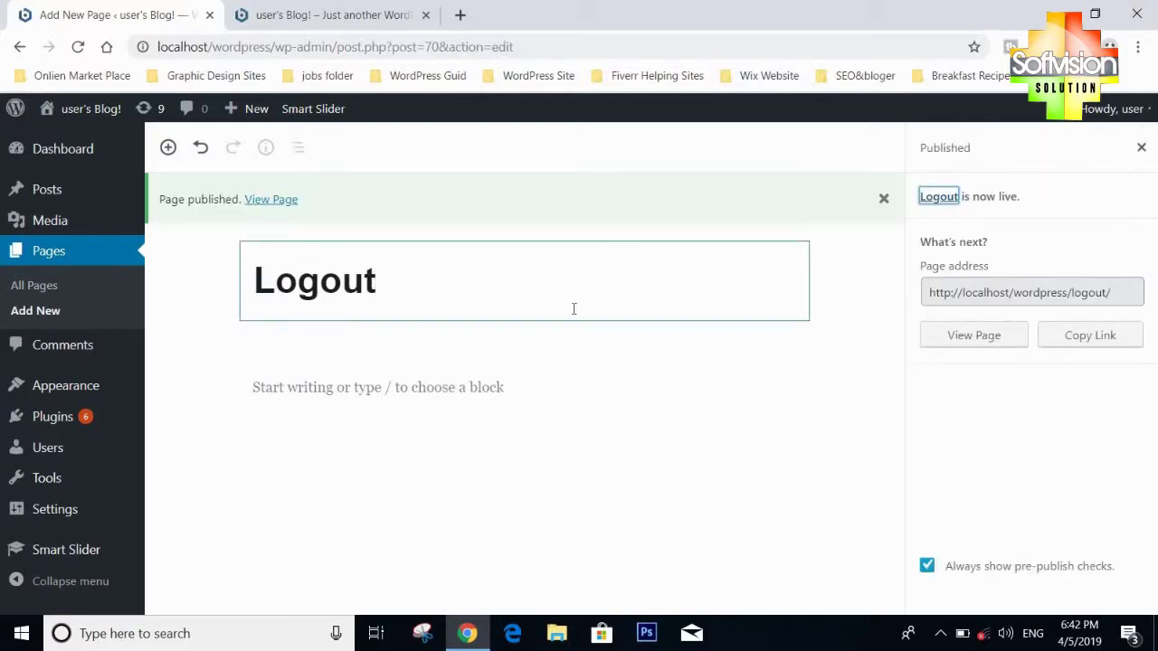
left_click(256, 14)
left_click(77, 47)
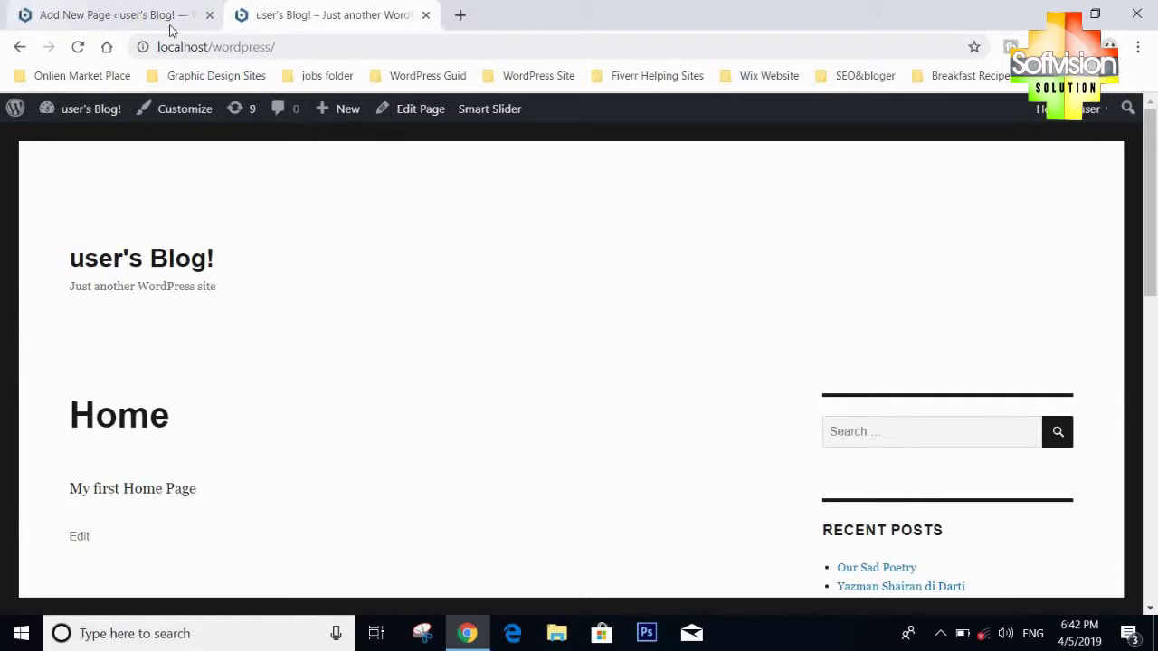
Step: Create a new menu named First Manue in the Customizer and assign it to the Primary Menu location
left_click(54, 14)
mouse_move(105, 380)
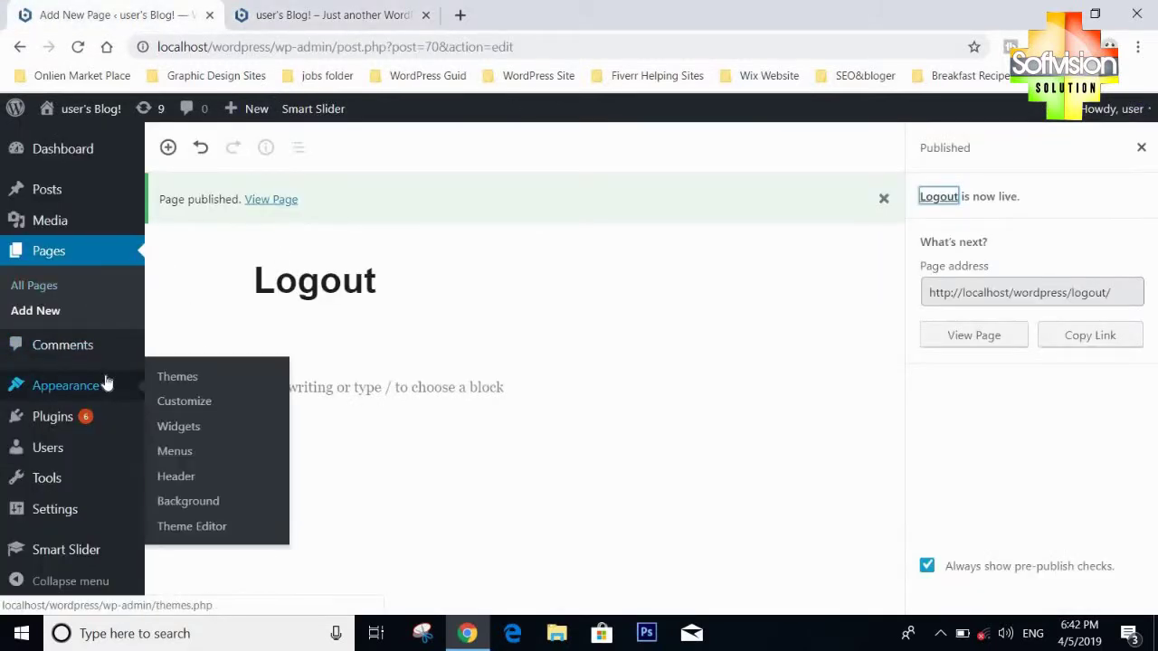
left_click(170, 406)
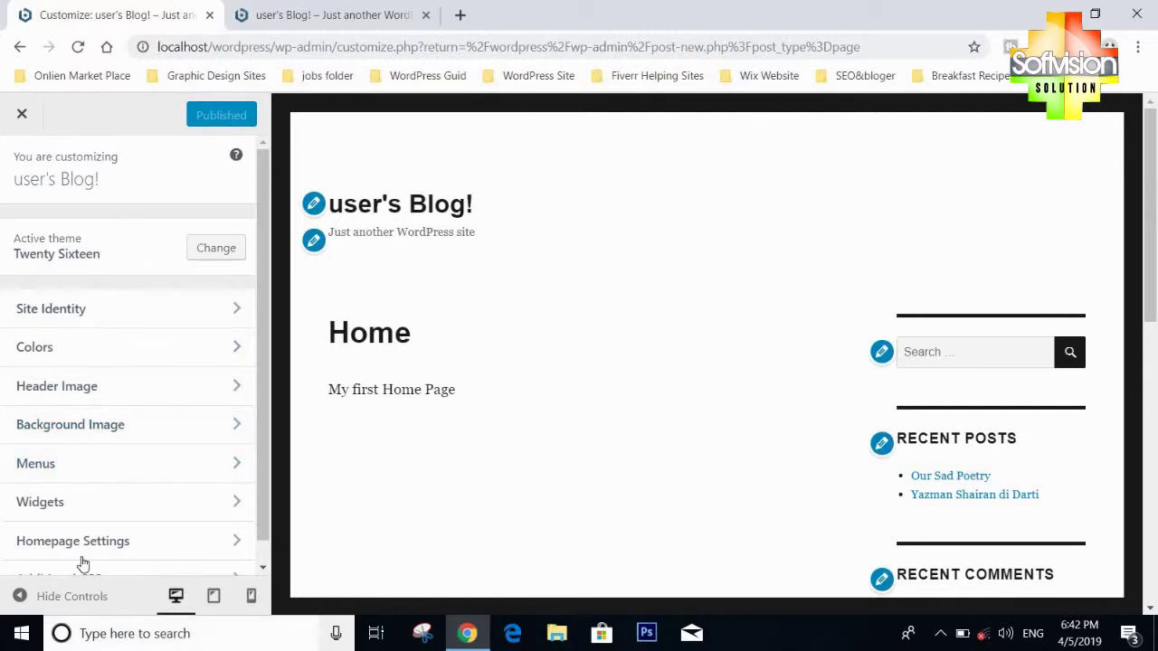
left_click(148, 463)
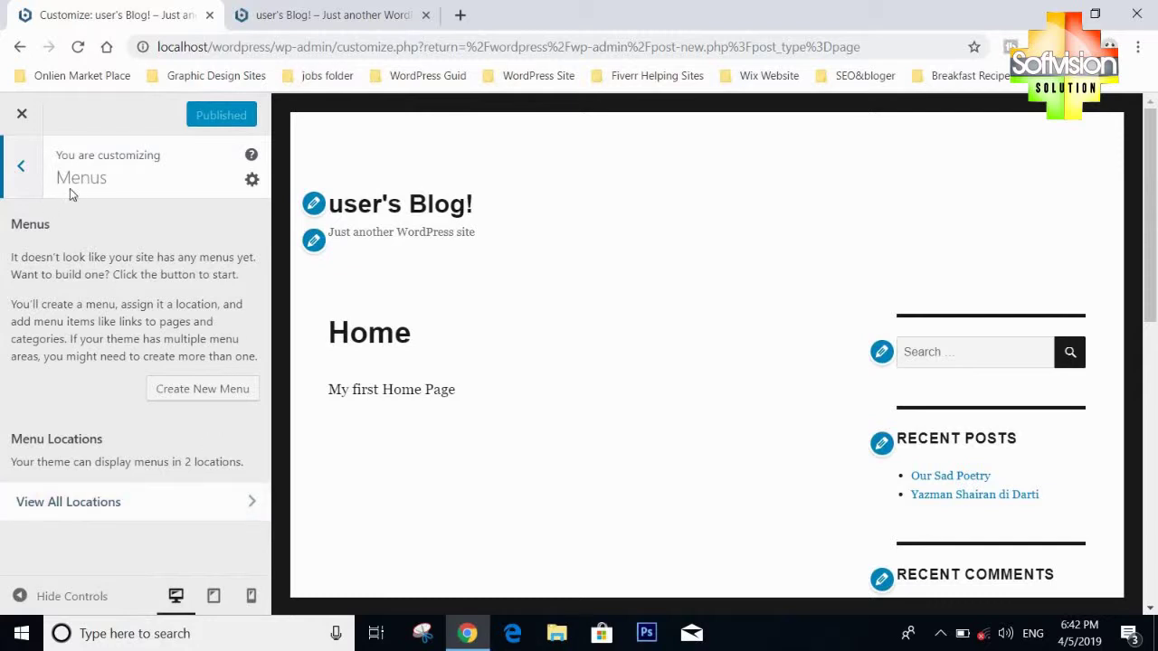
left_click(186, 395)
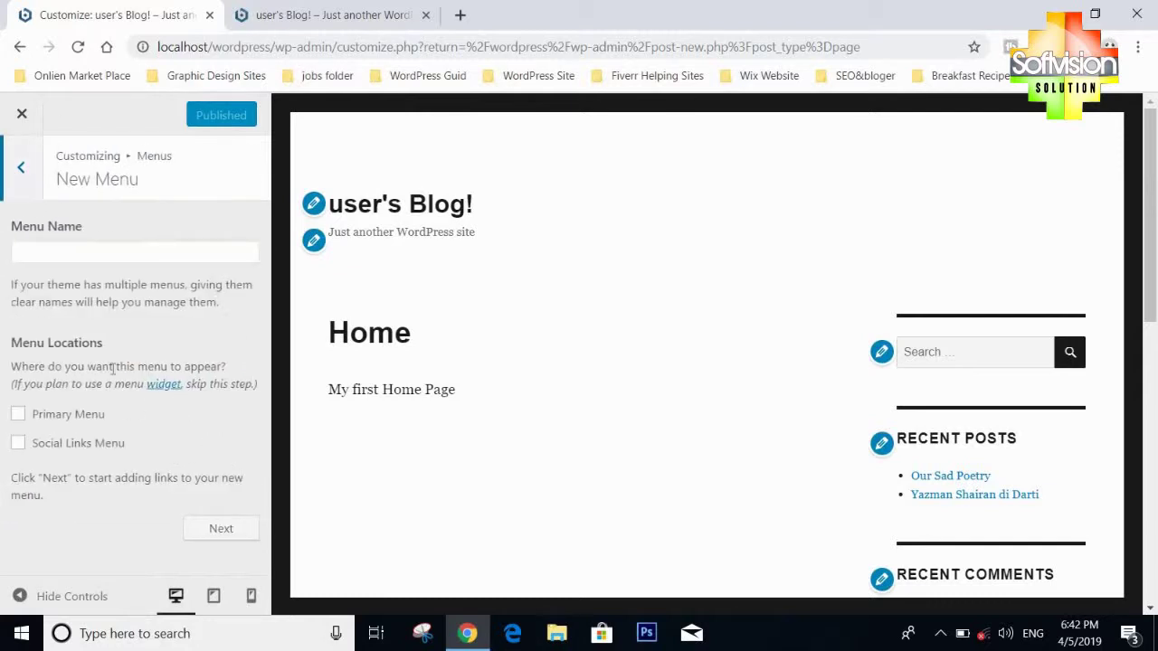
left_click(109, 257)
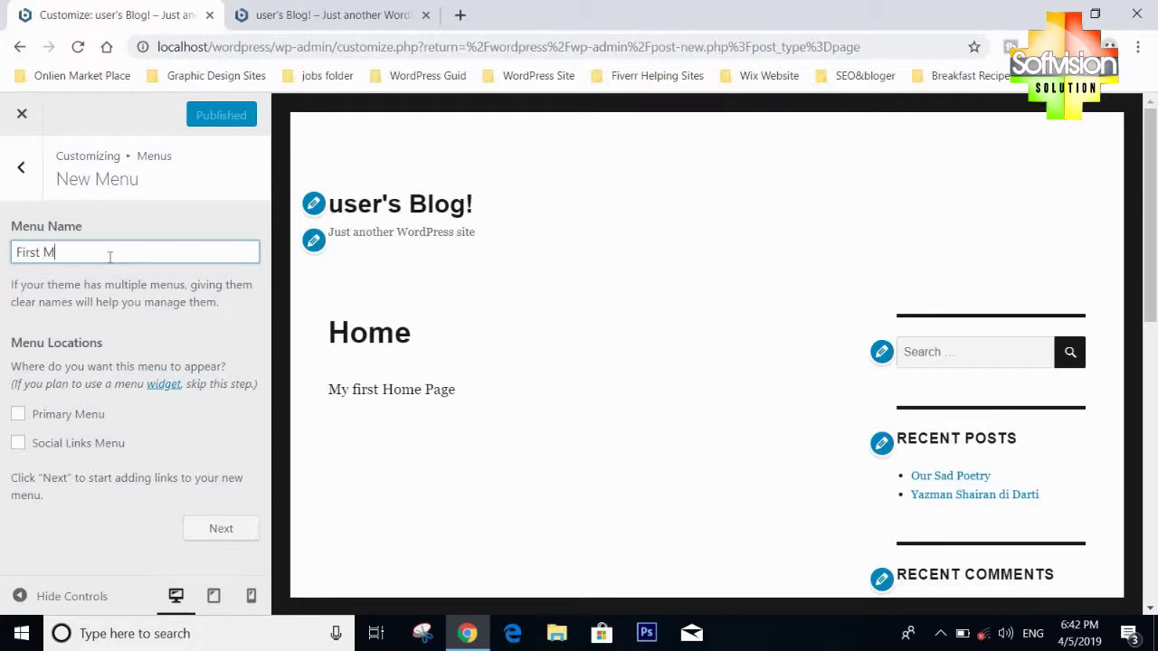
left_click(18, 413)
left_click(205, 526)
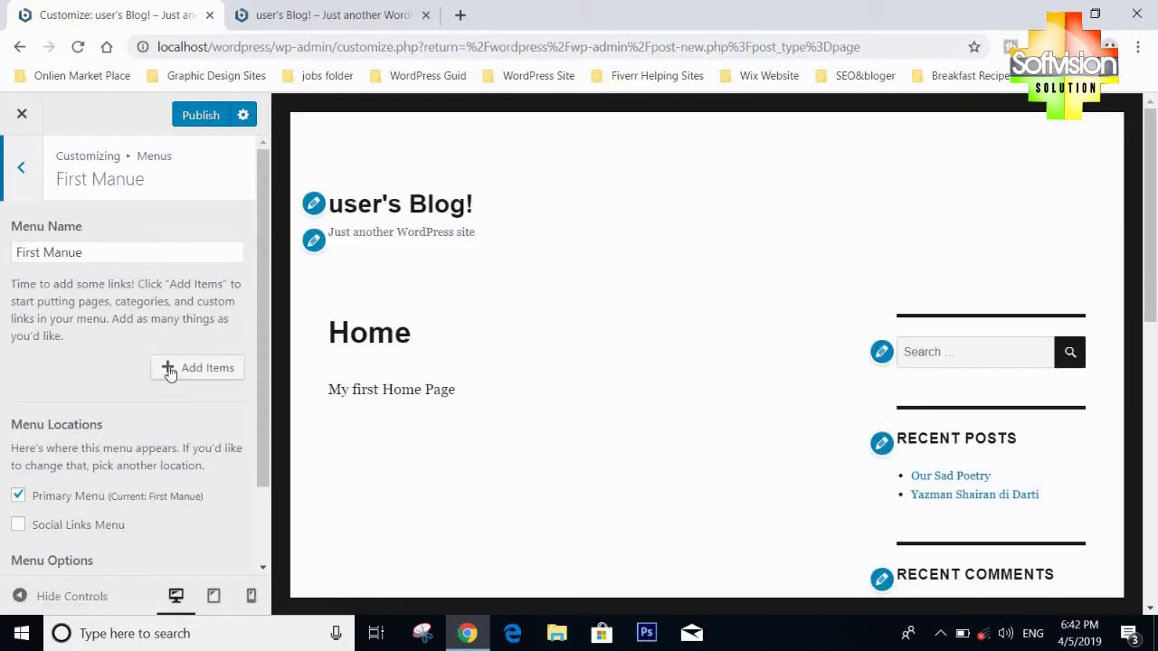
Step: Add the Home custom link, Logout, both Login pages and the Home page to First Manue, and remove the second Login item
left_click(172, 367)
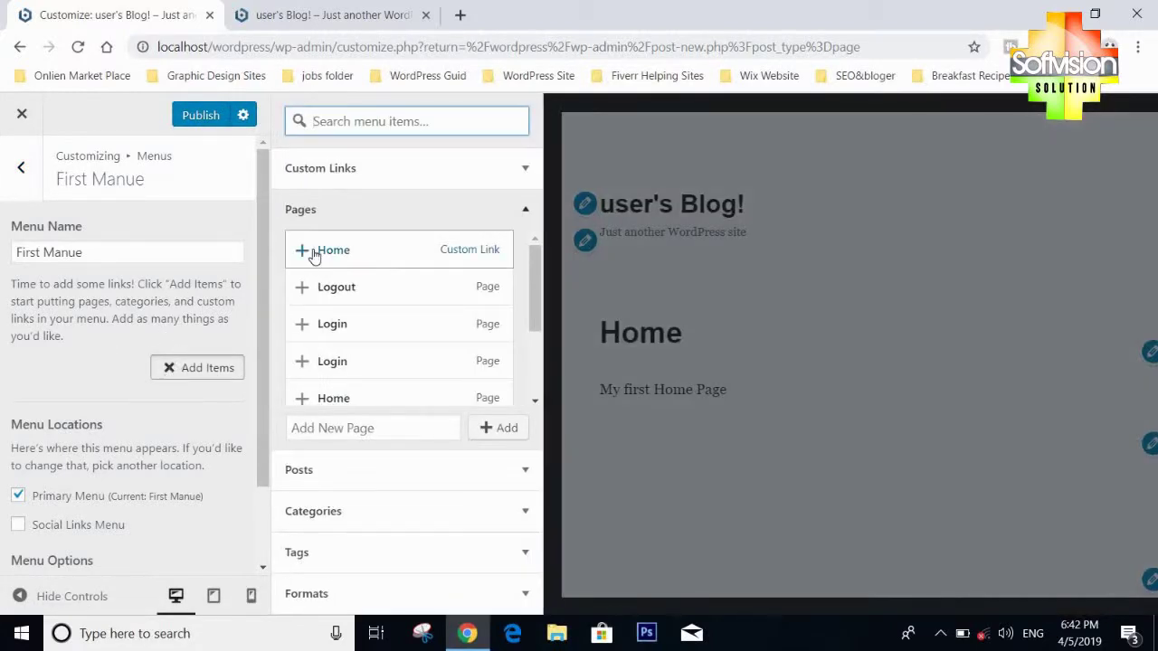
left_click(314, 253)
left_click(314, 292)
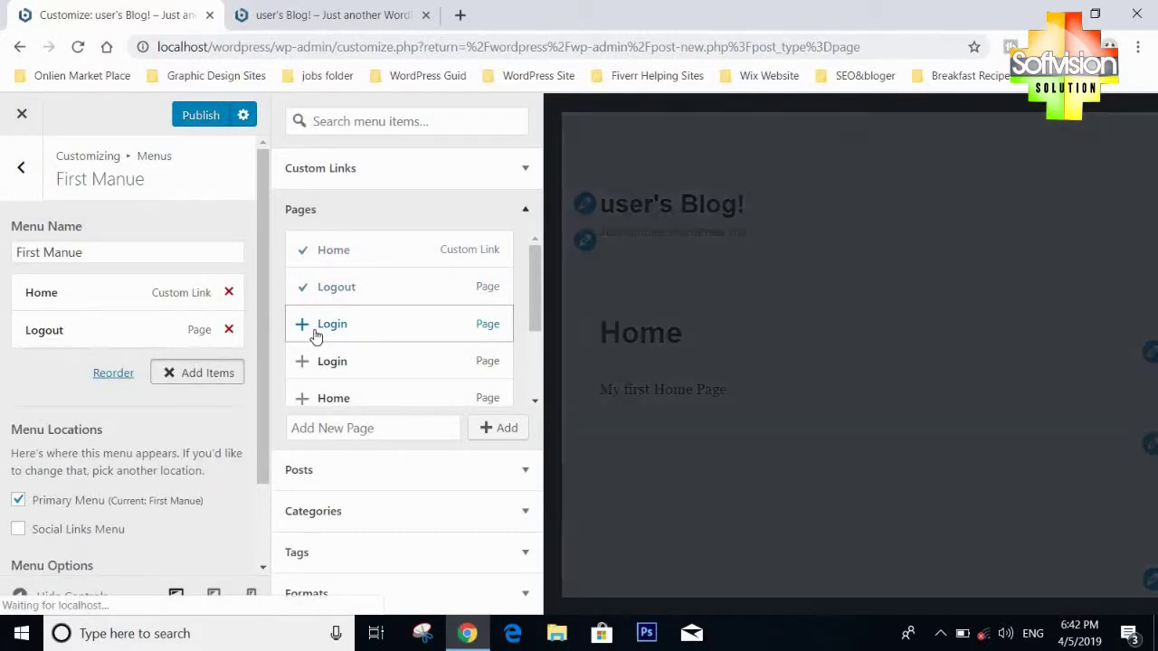
left_click(315, 336)
left_click(316, 373)
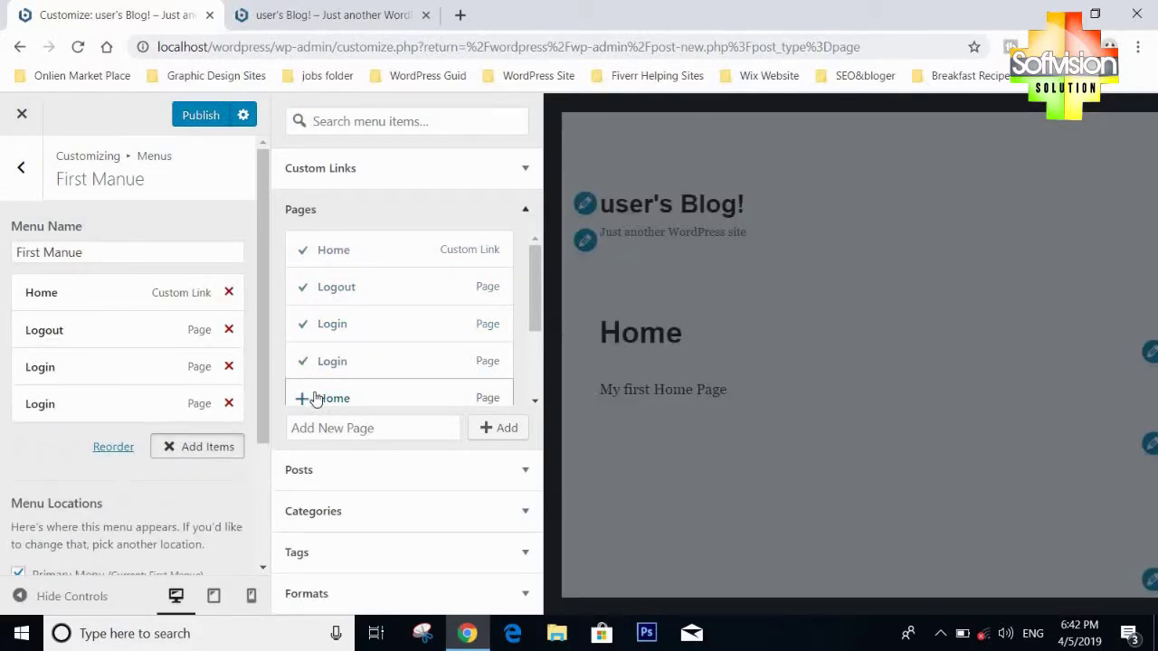
left_click(315, 399)
scroll(266, 335, "down", 1)
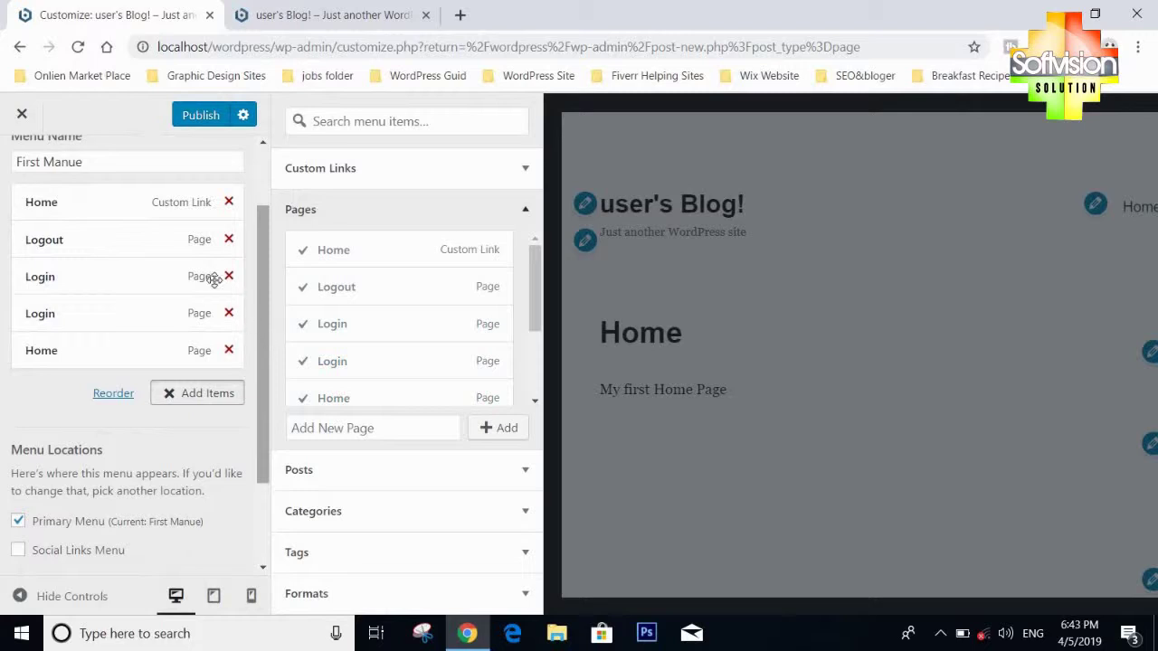
left_click(229, 313)
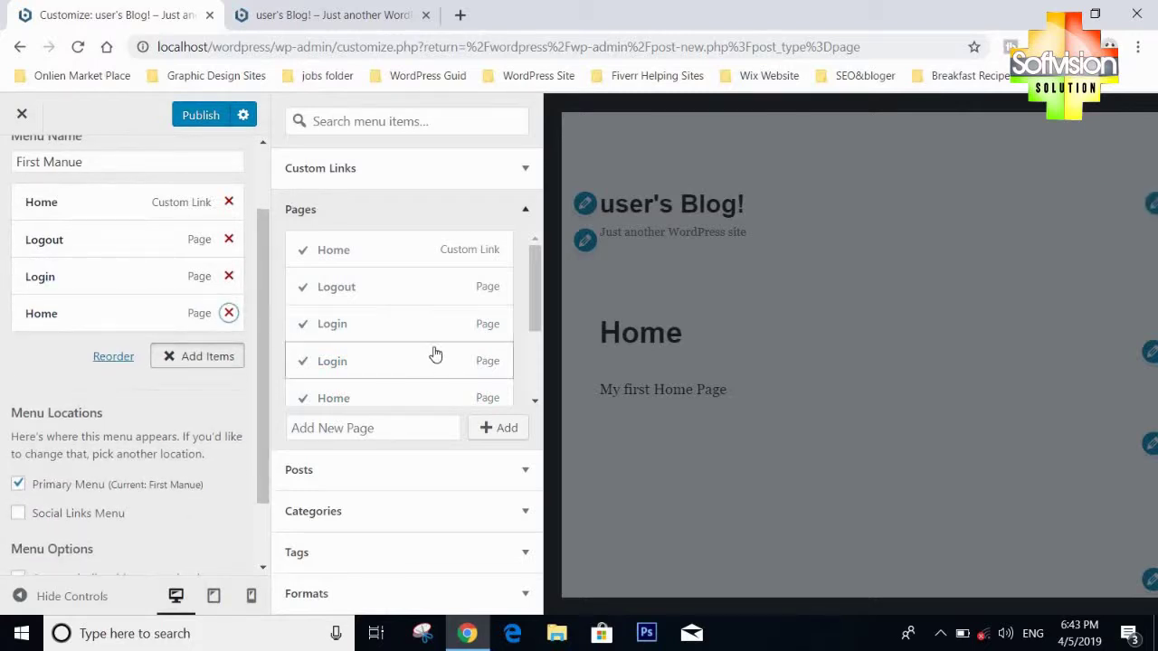
Step: Add the Registration, My Shop and Sample Page pages to the menu and remove the duplicate Home page item
scroll(435, 354, "down", 2)
left_click(334, 351)
left_click(377, 384)
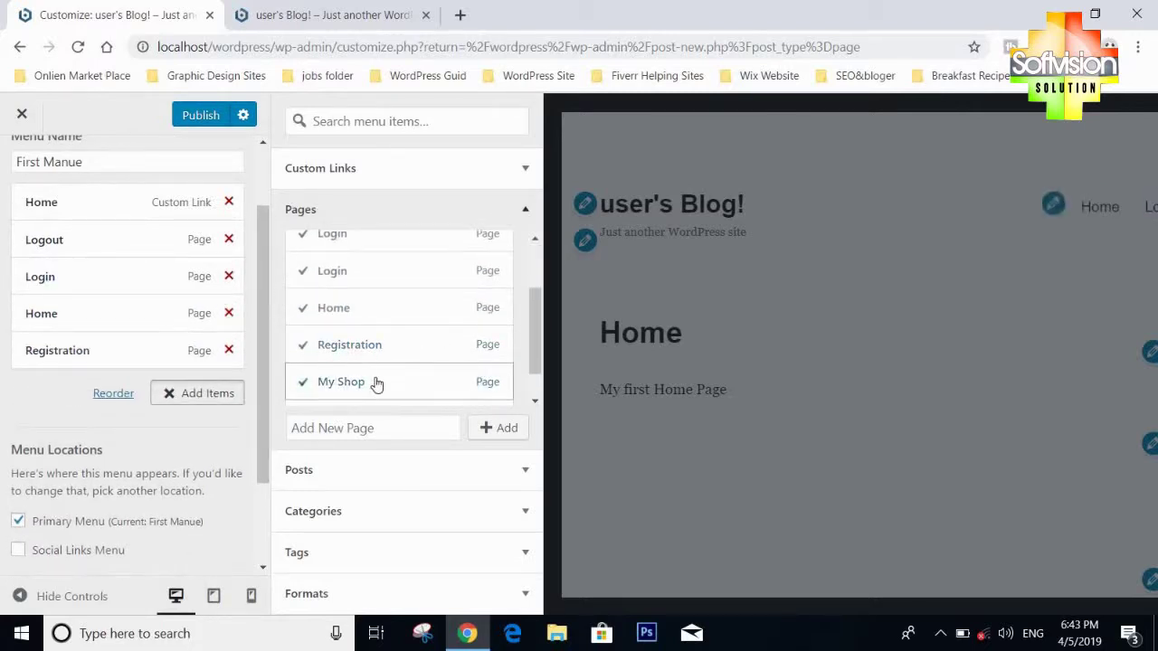
scroll(376, 383, "down", 1)
left_click(376, 383)
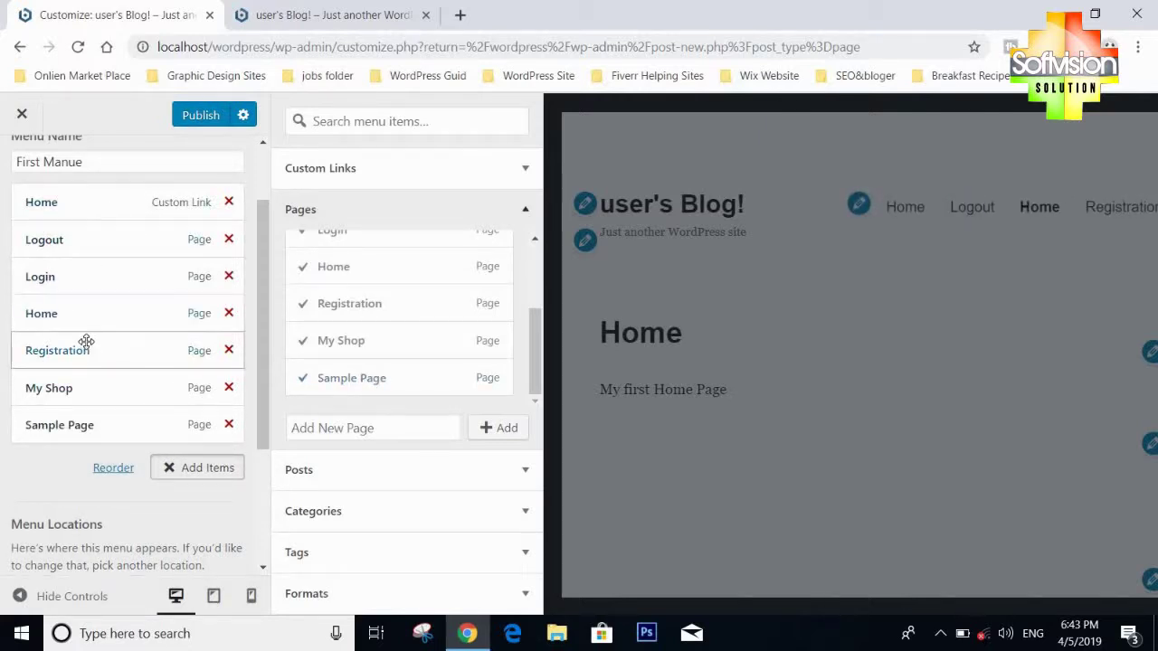
left_click(229, 313)
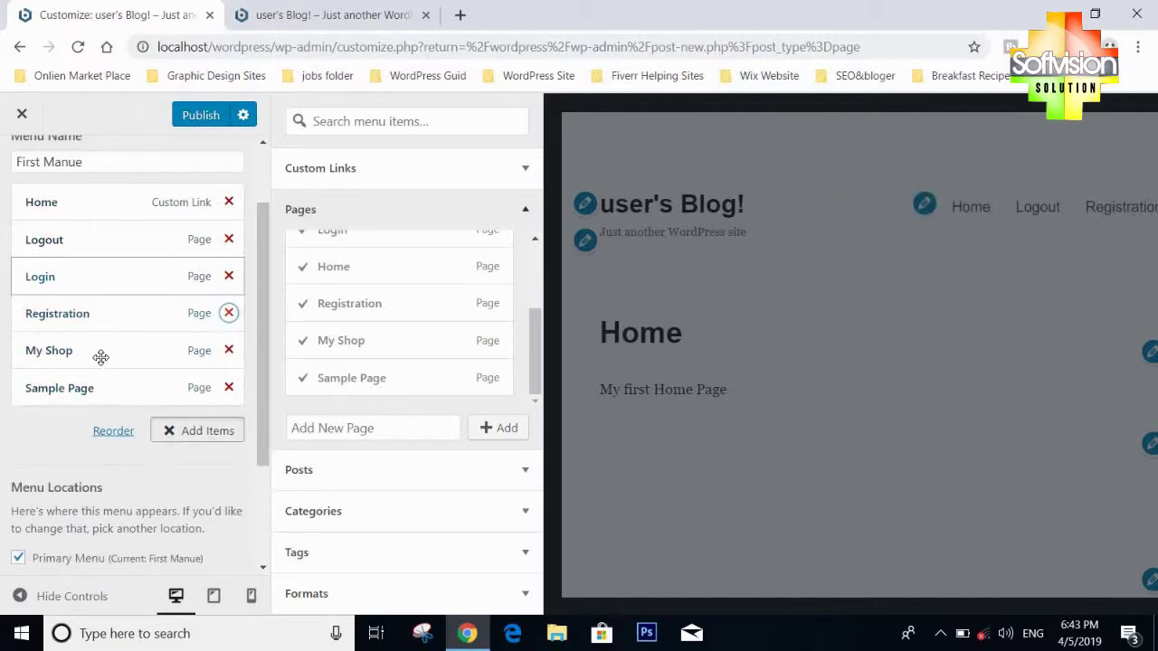
Step: Reorder the menu items as Home, Registration, My Shop, Login, Logout, Sample Page and publish the menu
scroll(354, 376, "up", 3)
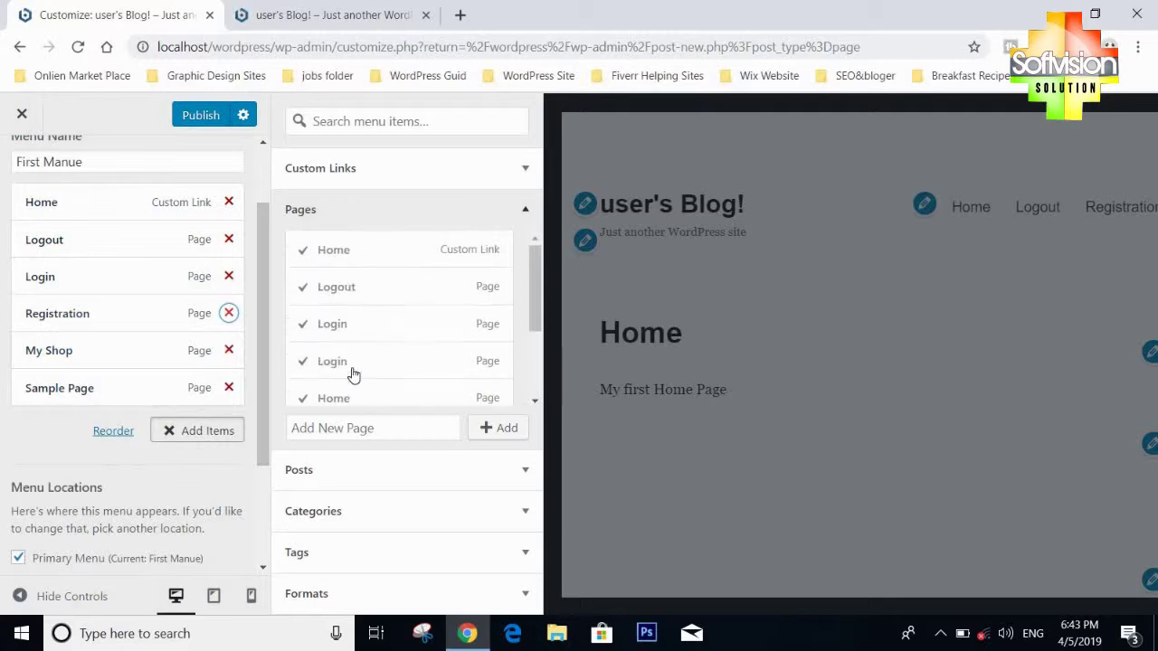
scroll(354, 375, "down", 3)
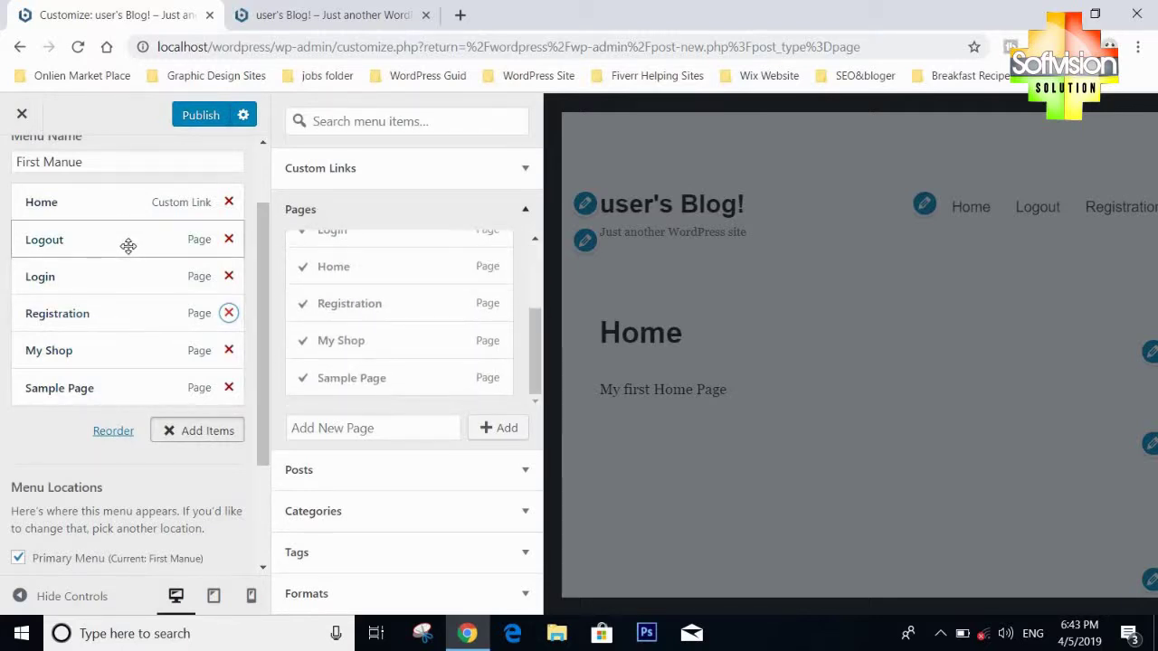
left_click_drag(109, 310, 83, 307)
left_click_drag(82, 243, 86, 357)
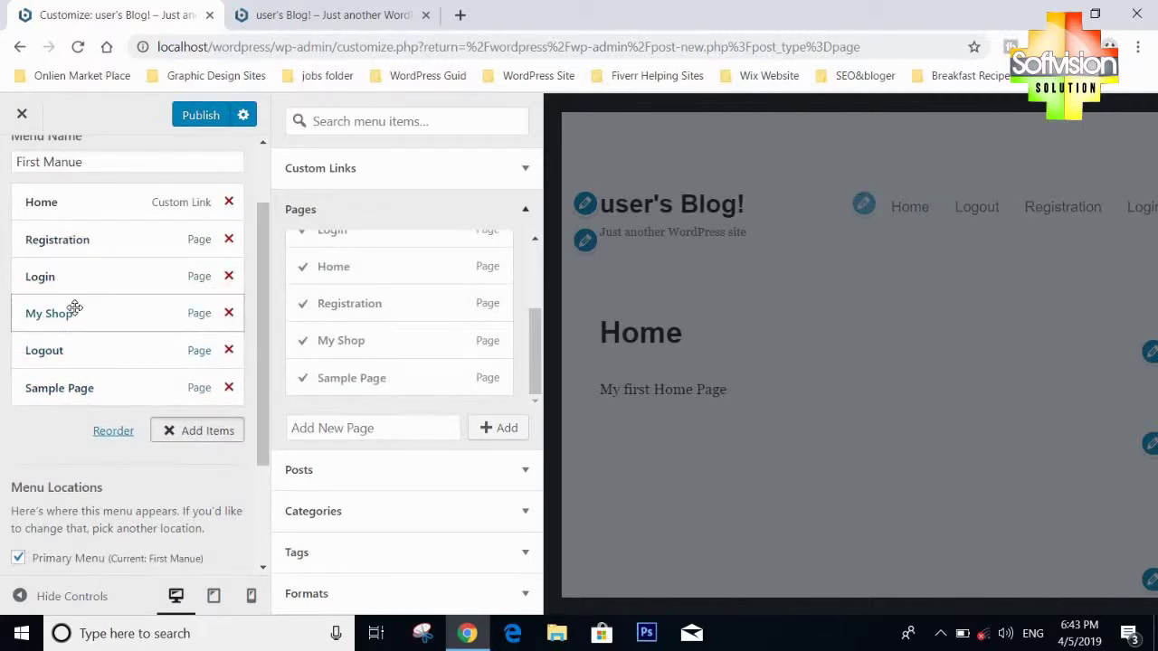
left_click_drag(75, 278, 81, 321)
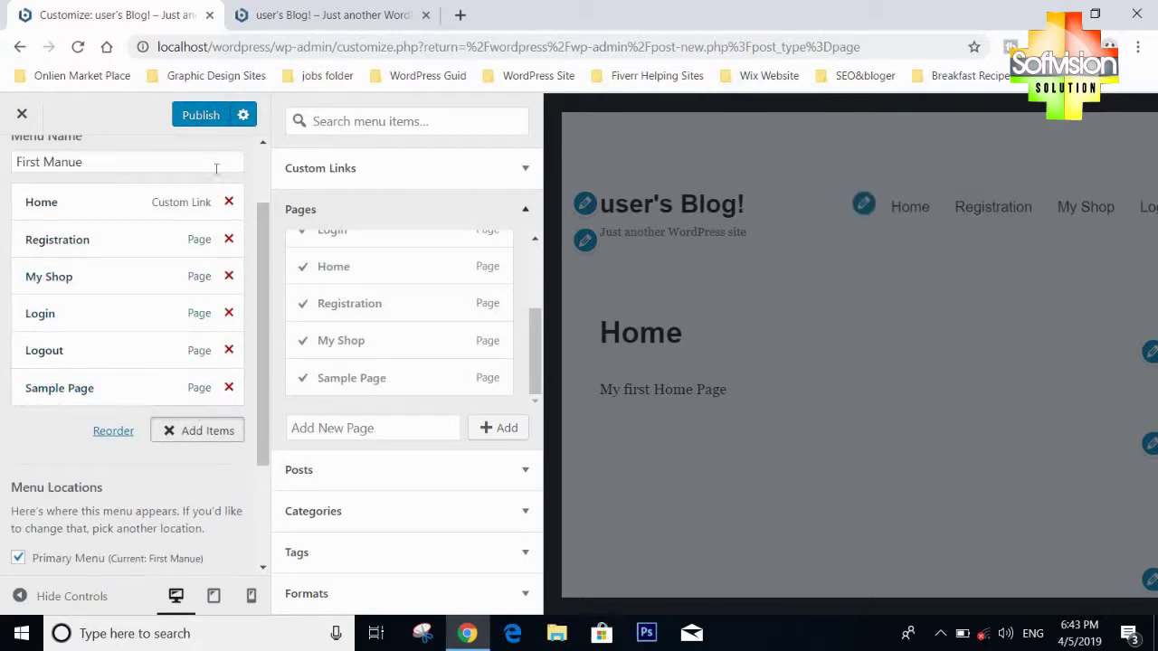
left_click(209, 129)
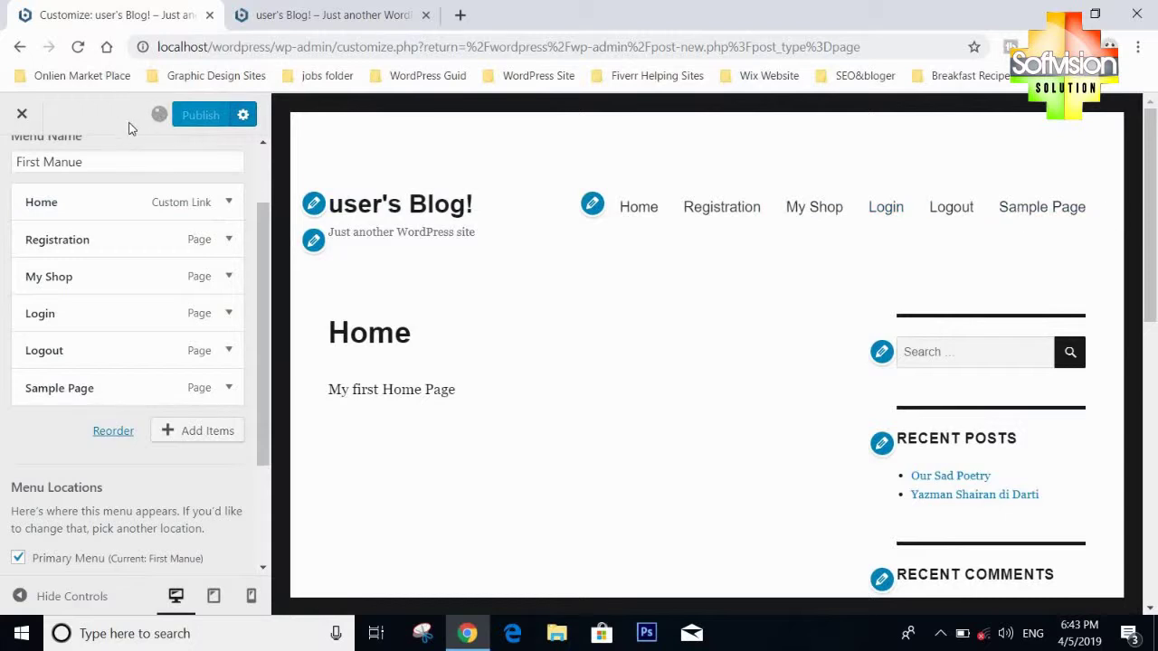
Step: Reload the site's Home page to check the header menu, follow its Logout link and look through that page
left_click(312, 14)
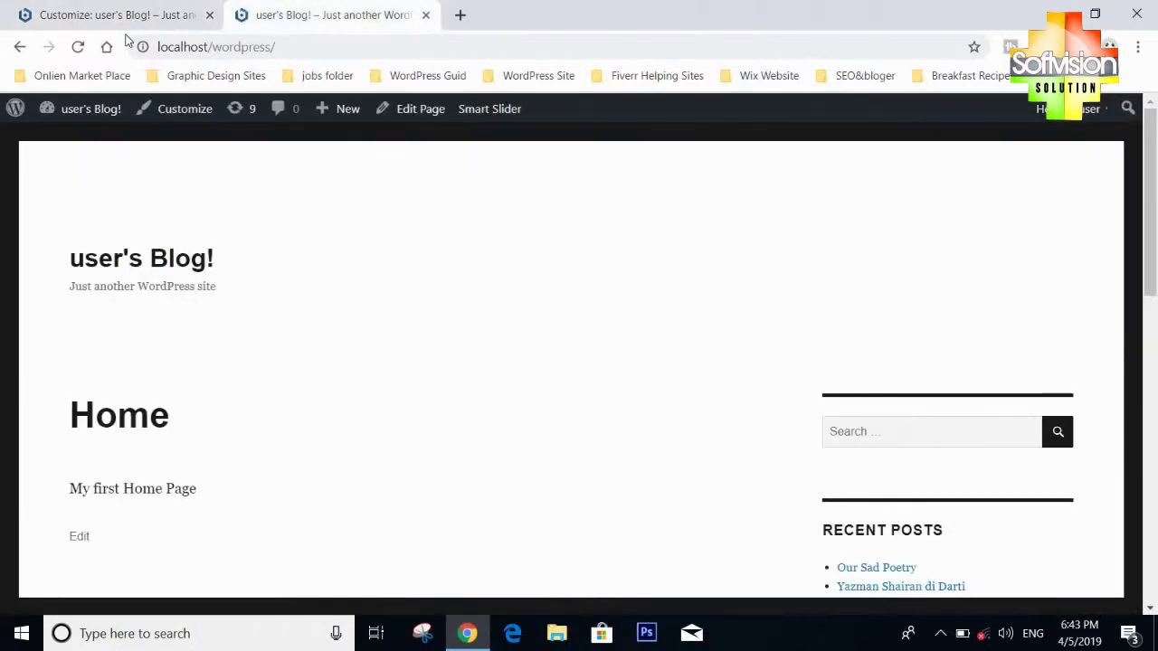
left_click(80, 48)
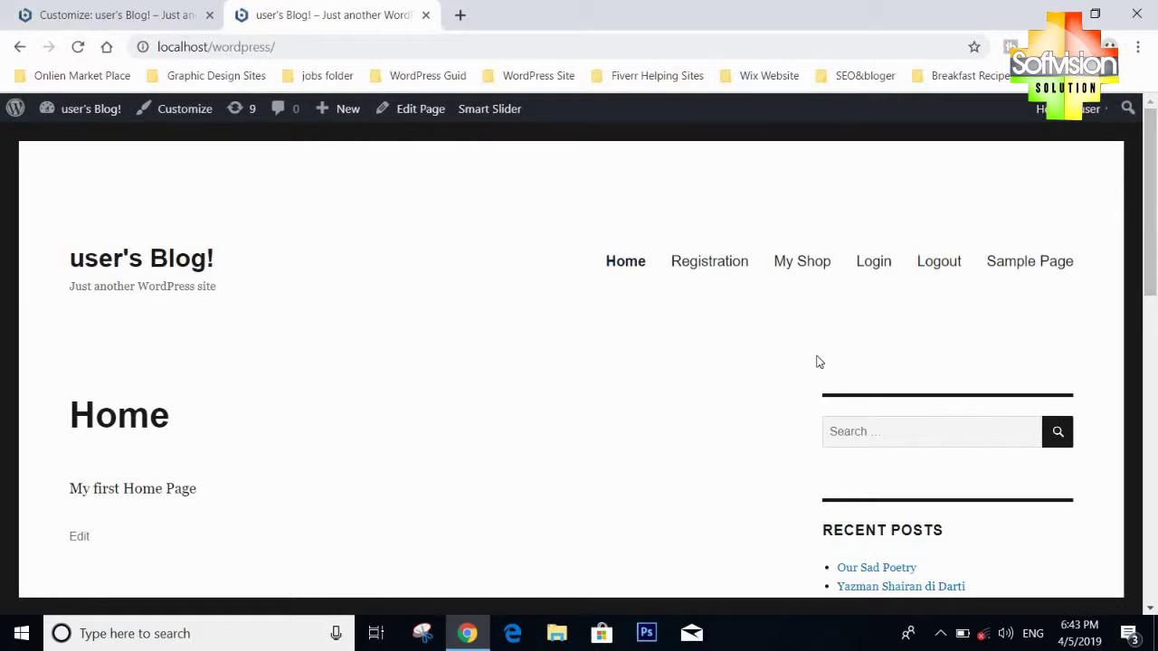
left_click(800, 267)
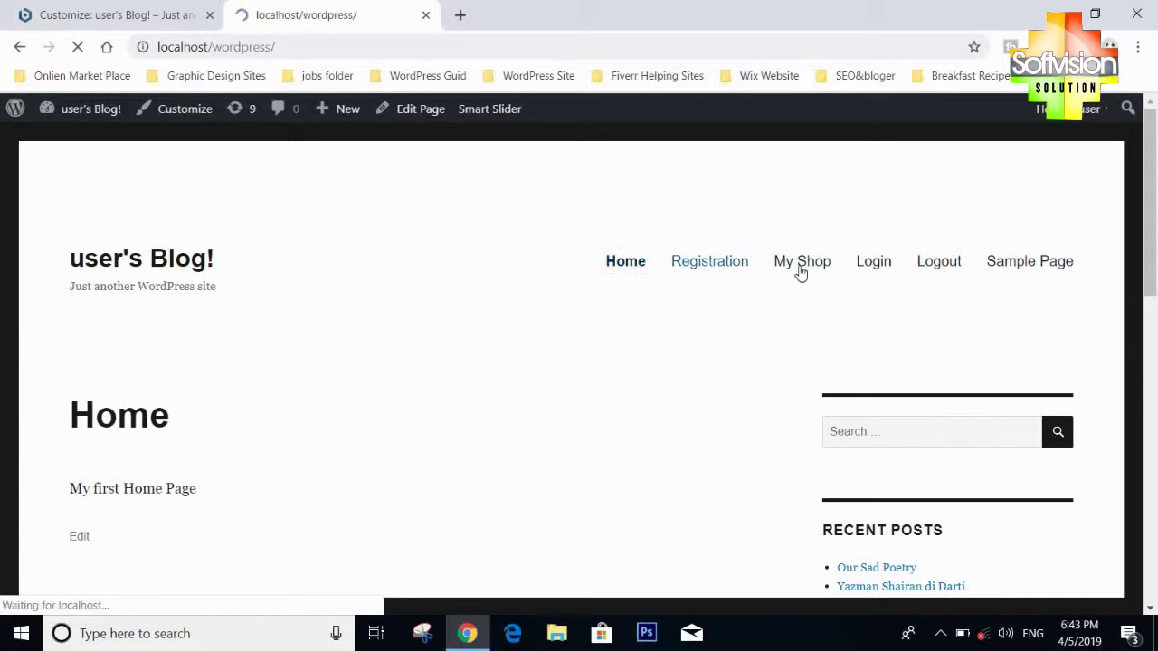
left_click(939, 262)
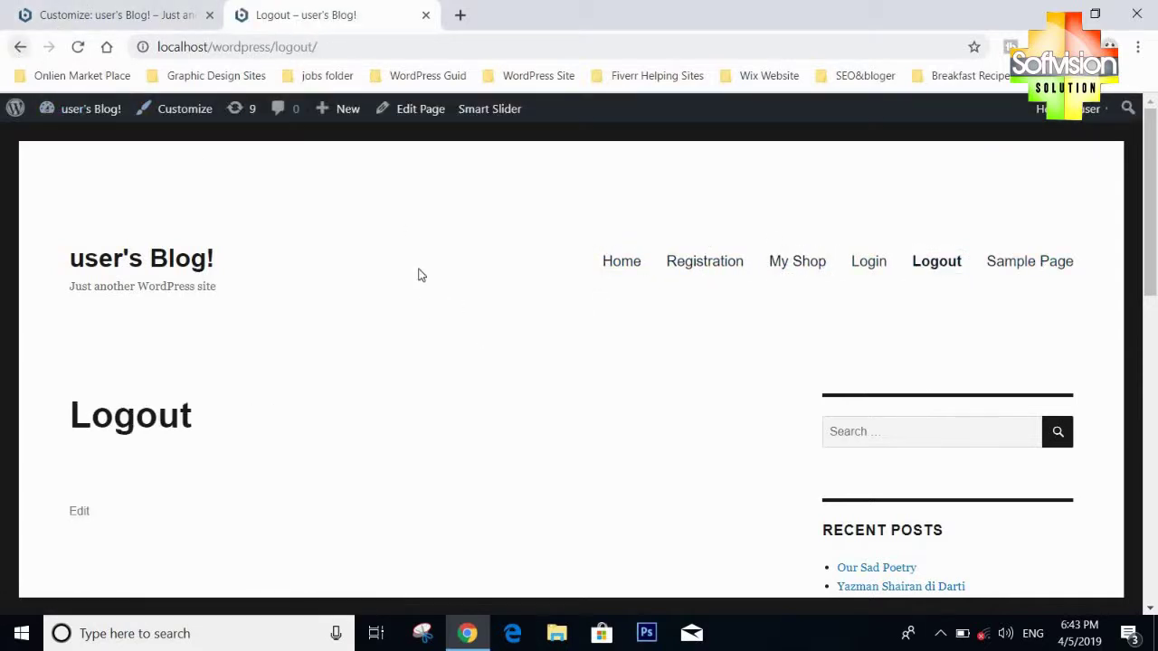
scroll(421, 271, "down", 9)
scroll(422, 265, "up", 9)
Step: Assign First Manue to the Social Links Menu location as well and publish the change
key("ctrl+shift+Tab")
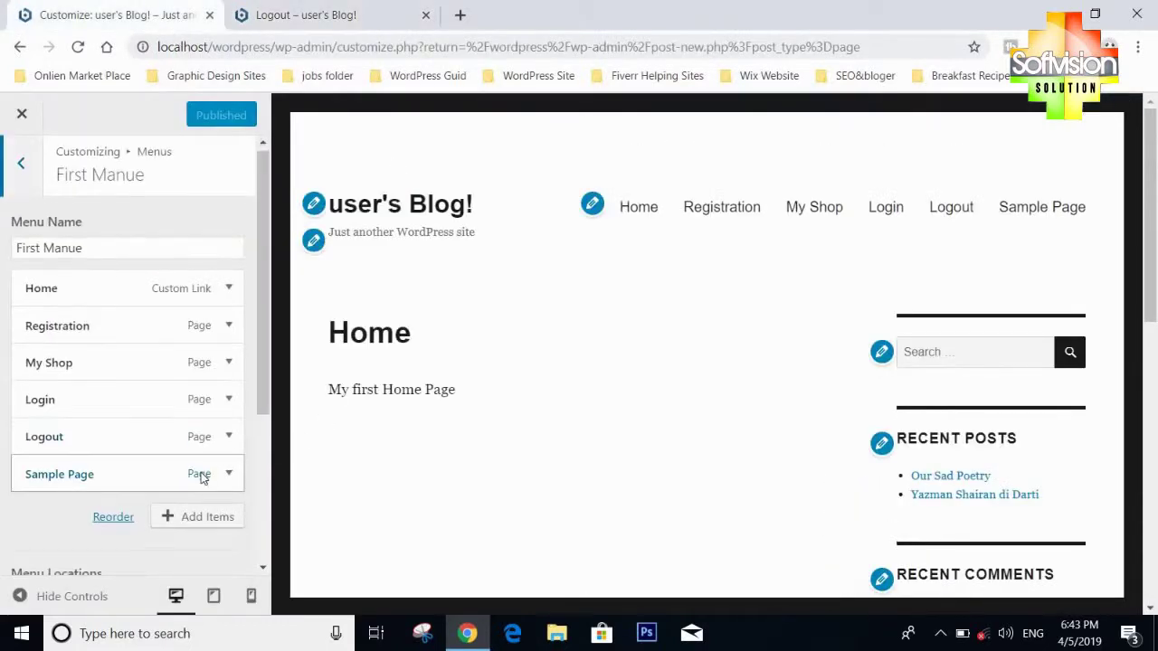
scroll(66, 466, "down", 3)
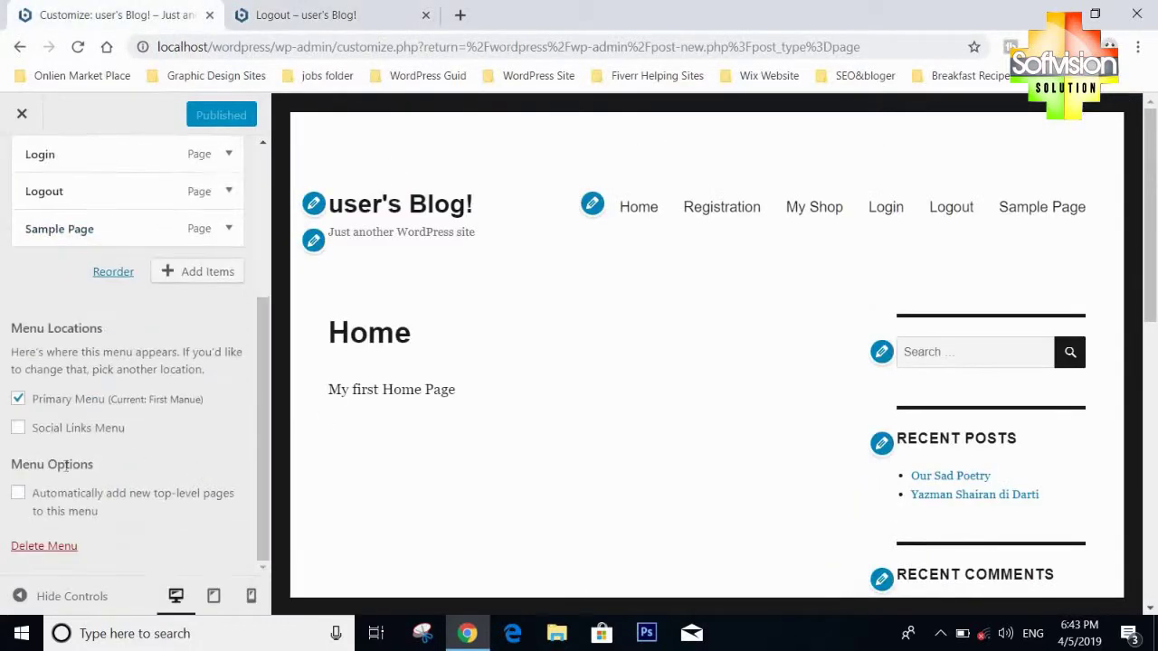
left_click(18, 428)
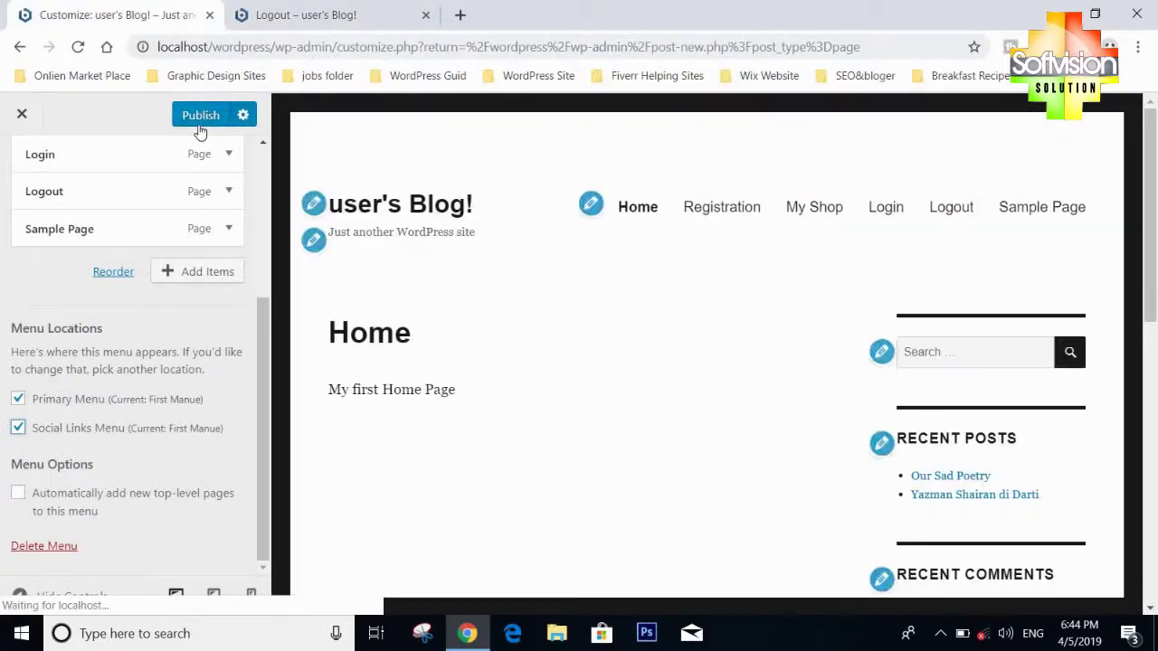
left_click(200, 124)
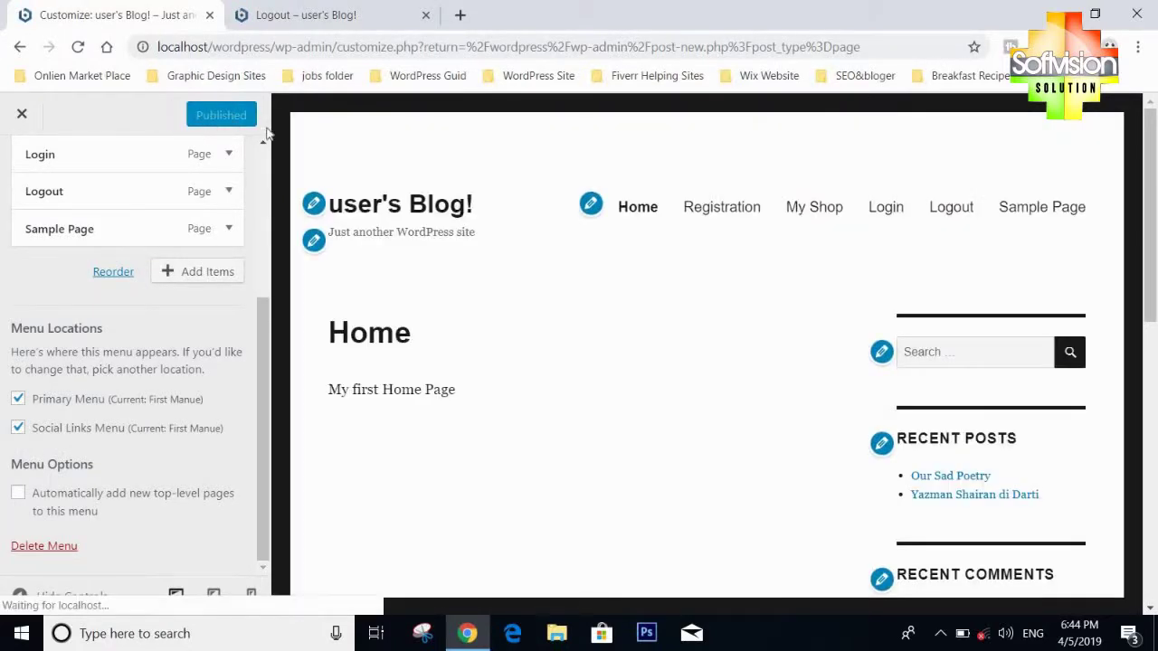
Step: Reload the Logout page and test the footer's social link icons for Logout and Registration
key("ctrl+Tab")
key("F5")
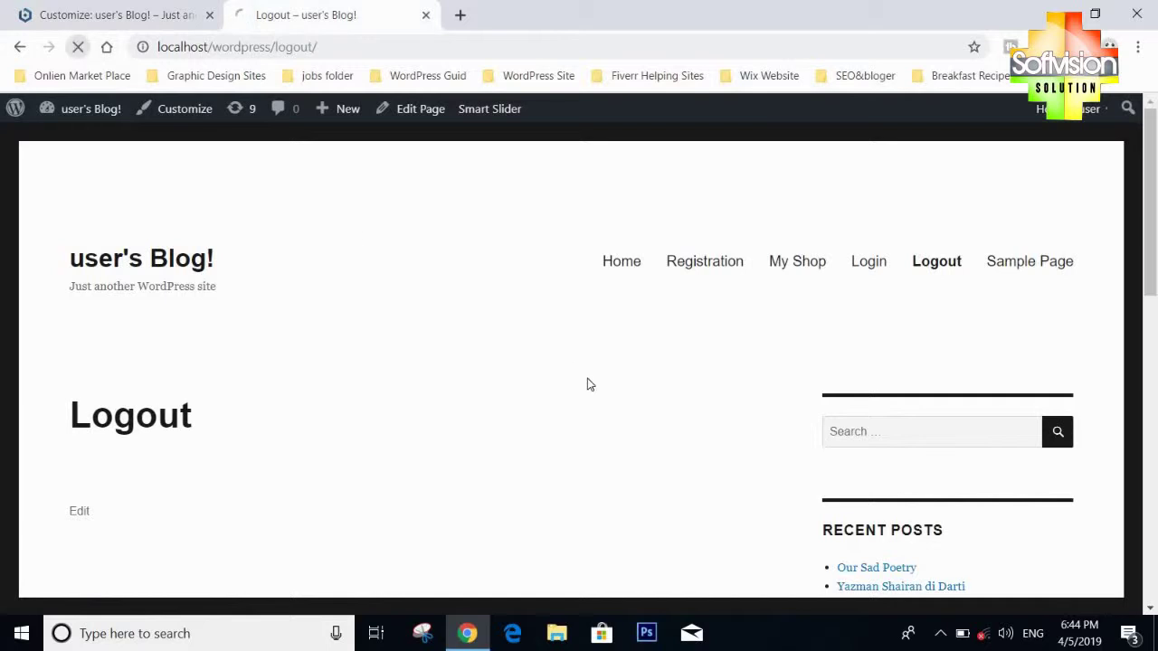
scroll(593, 371, "down", 10)
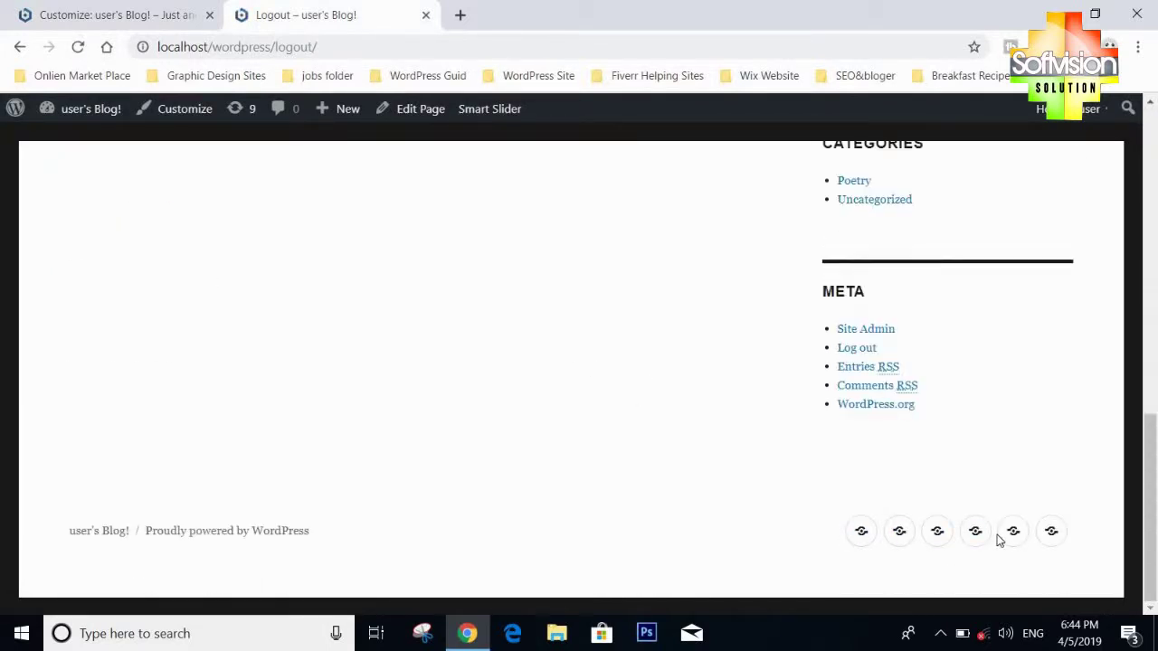
left_click(1026, 540)
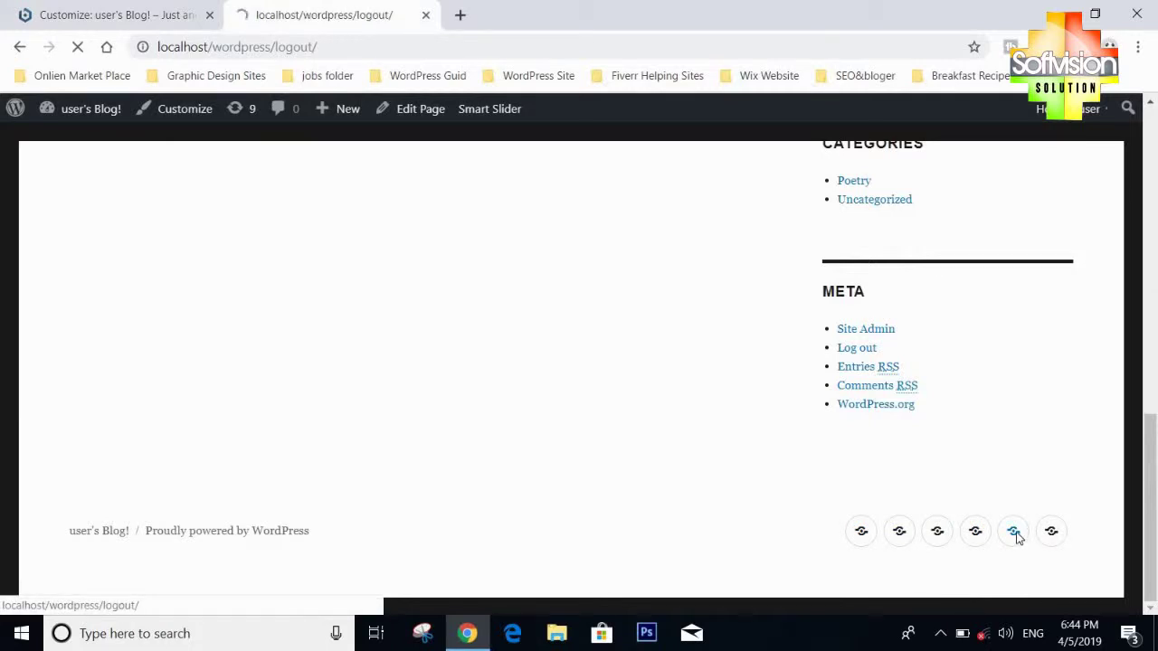
scroll(941, 543, "down", 10)
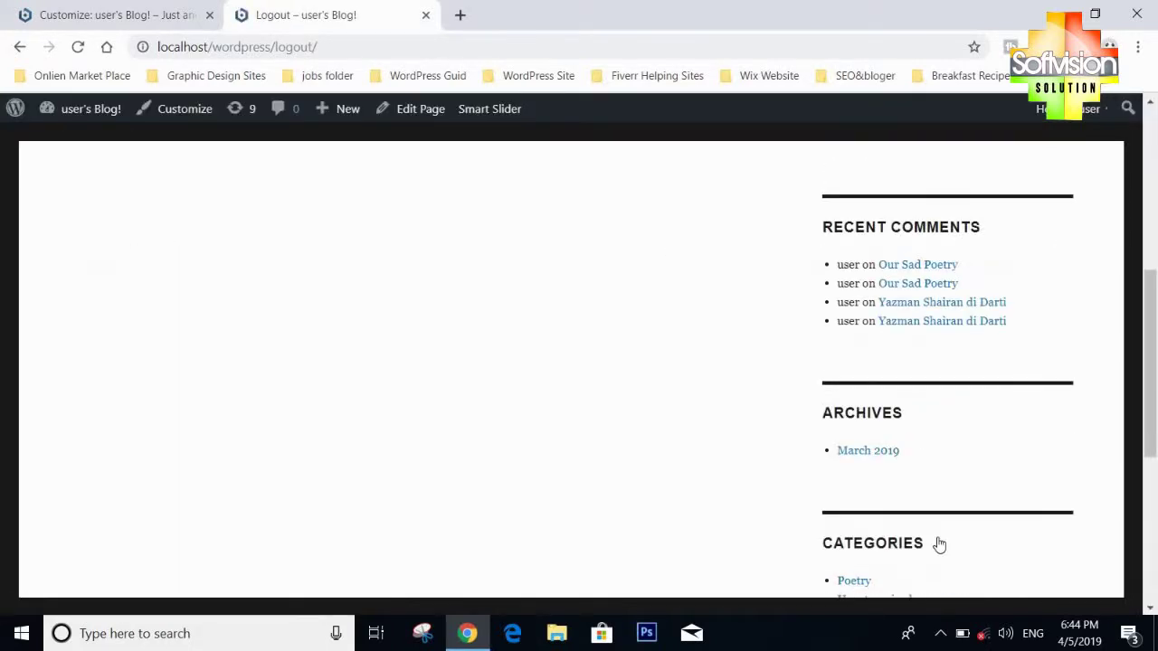
left_click(893, 541)
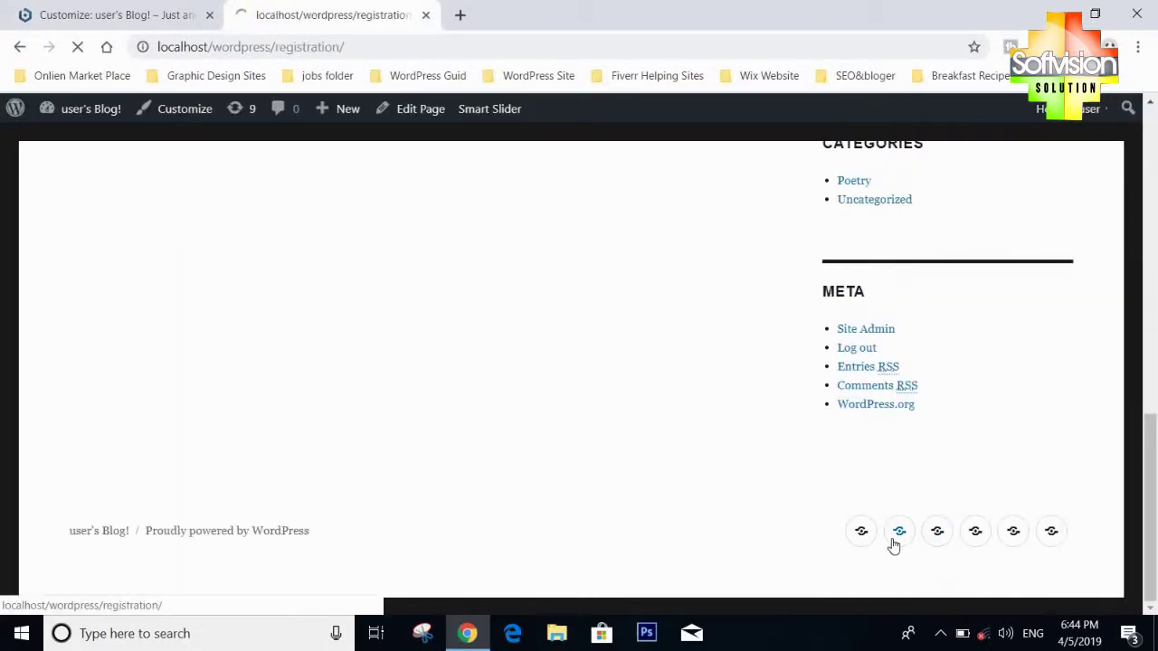
scroll(583, 261, "down", 8)
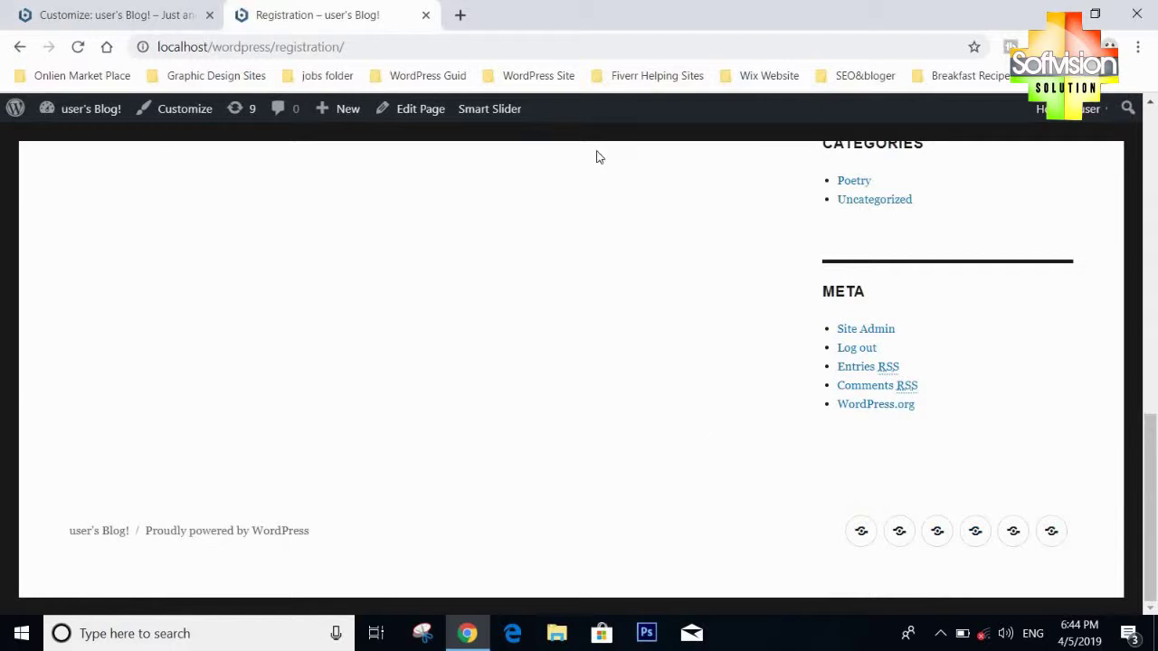
Step: Close the Customizer and return to the WordPress admin Dashboard
left_click(197, 13)
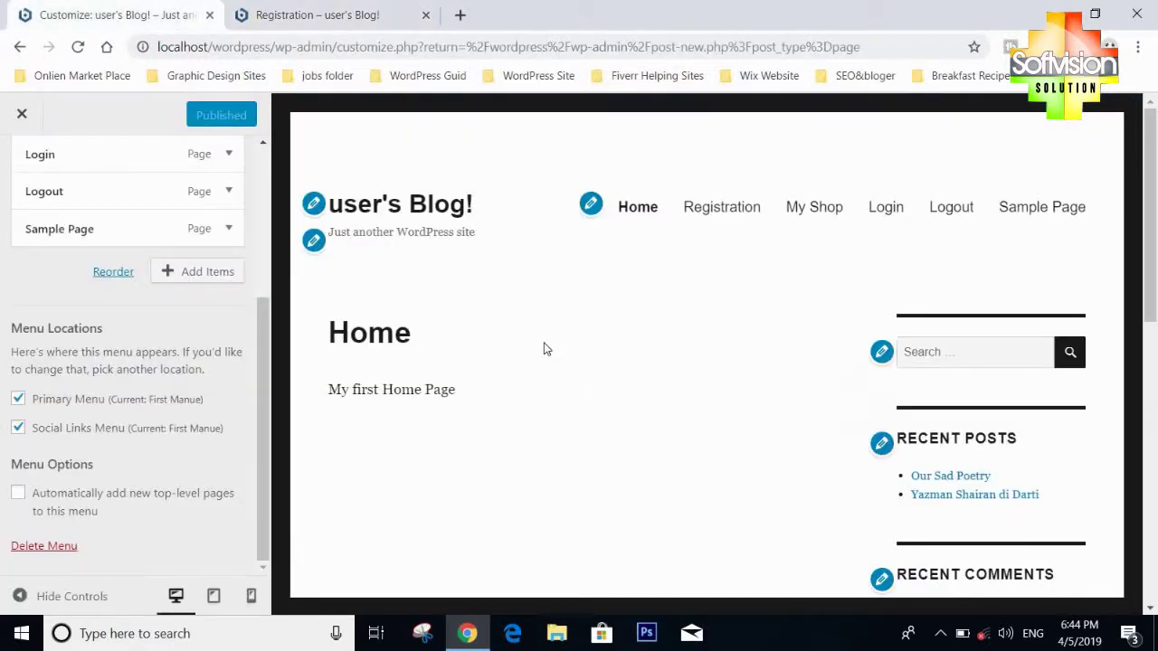
left_click(22, 113)
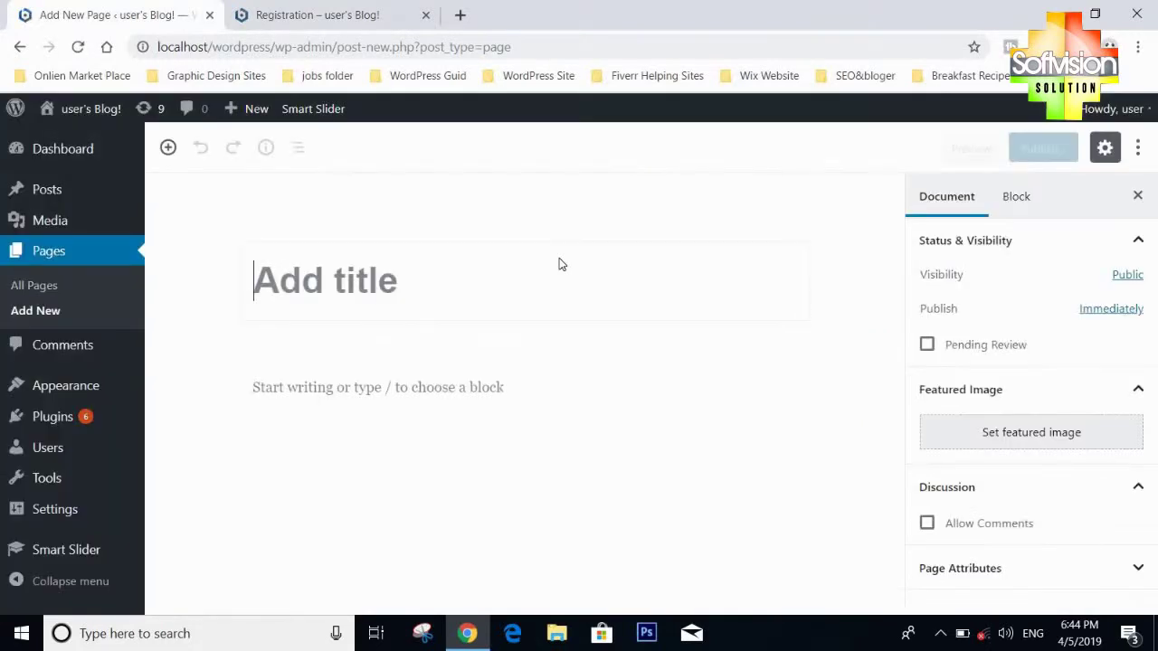
left_click(39, 164)
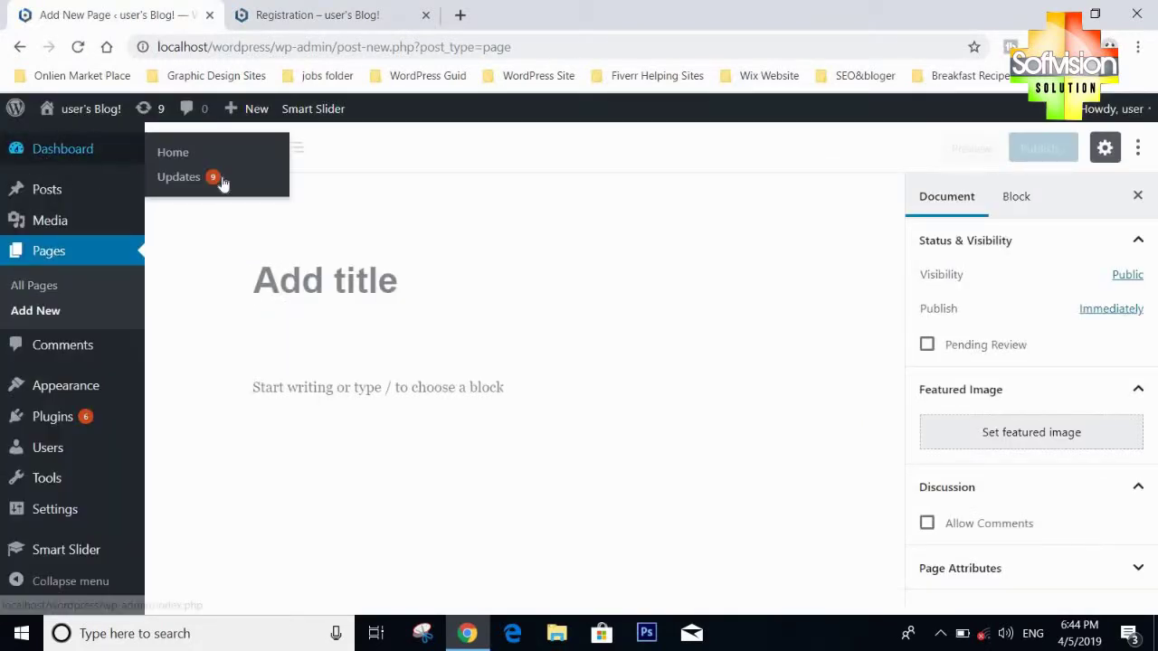